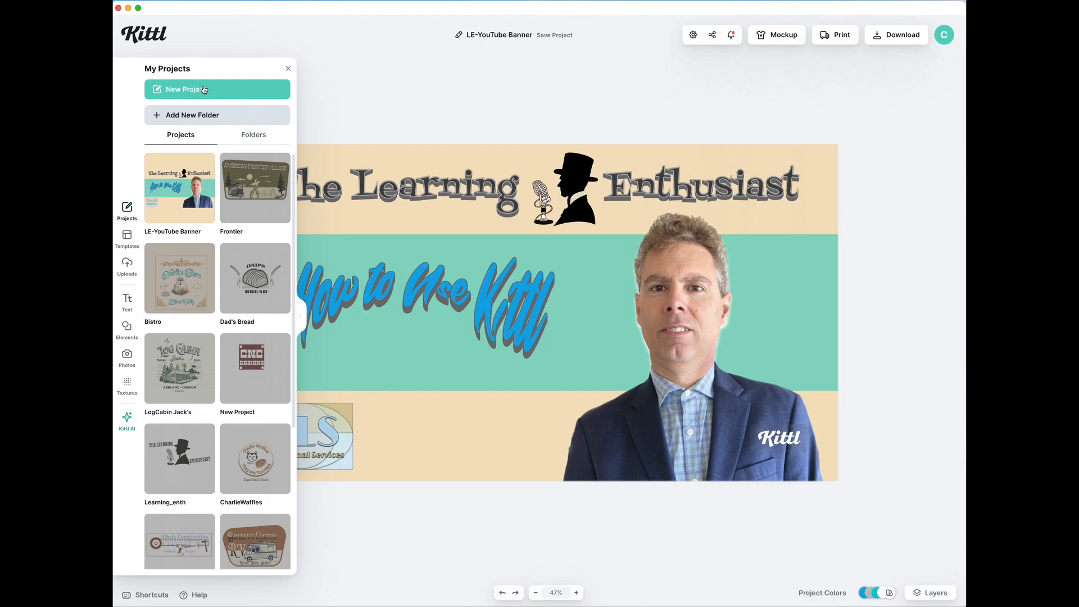
# Create a new project with the Standard 1200 x 1200 px artboard in landscape orientation.
pyautogui.click(203, 89)
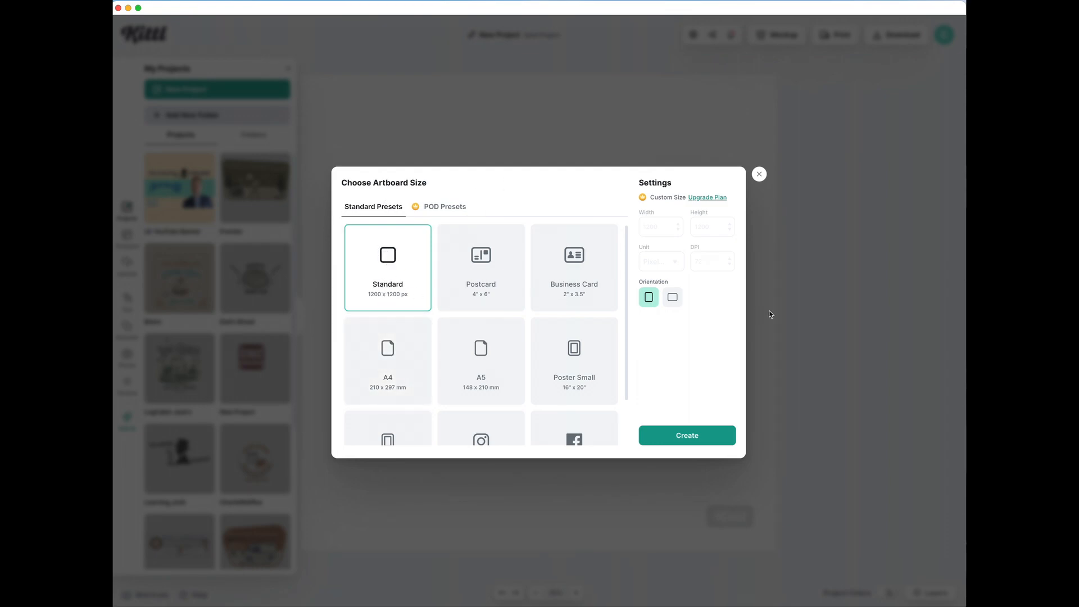
pyautogui.click(670, 300)
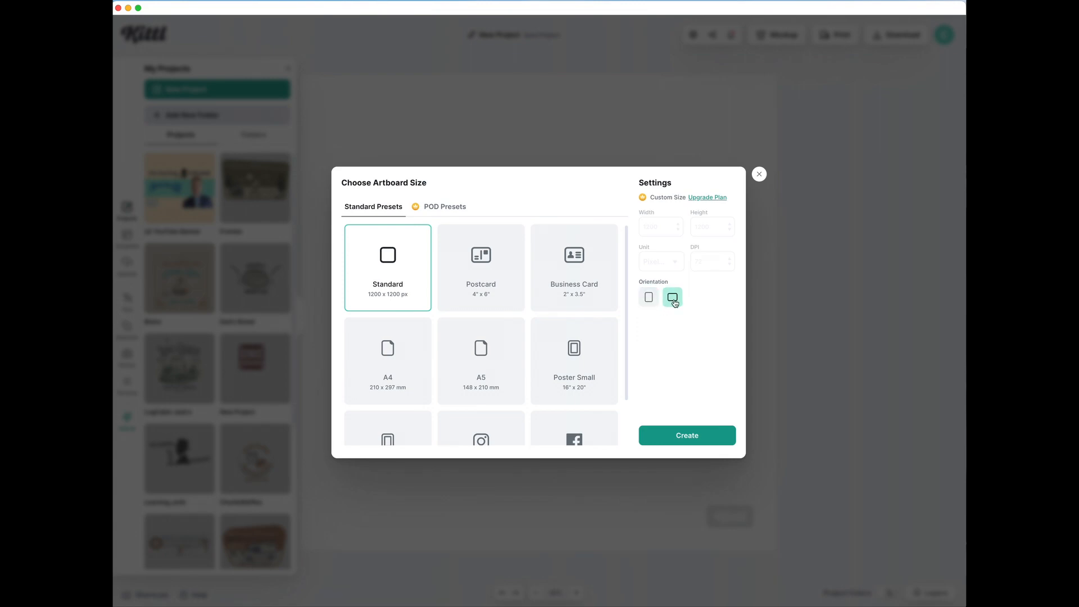
pyautogui.click(696, 439)
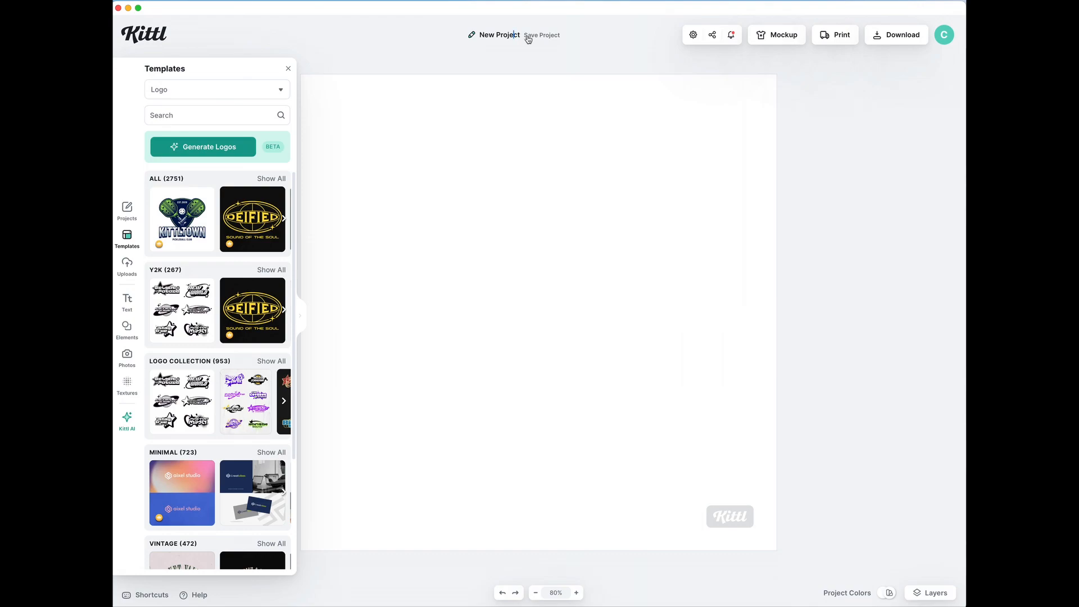
# Rename the new project as Sams_tailor and close the template list.
pyautogui.moveTo(522, 35); pyautogui.dragTo(479, 33)
pyautogui.write('Sams_tailor')
pyautogui.click(289, 69)
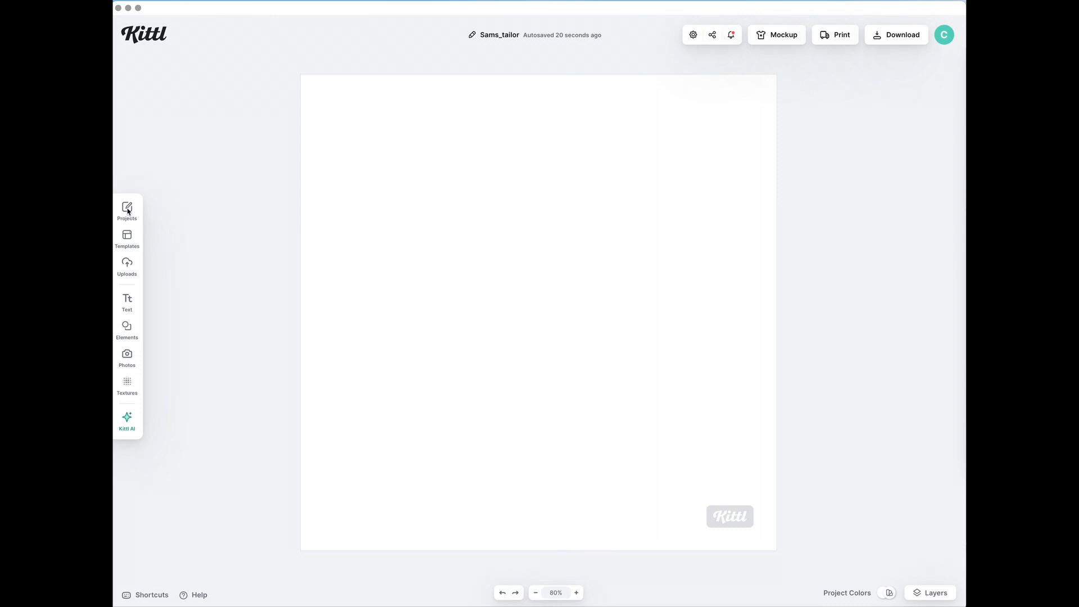
# Add a headline to the artboard reading "Sam's Tailor" and close the text library.
pyautogui.click(128, 302)
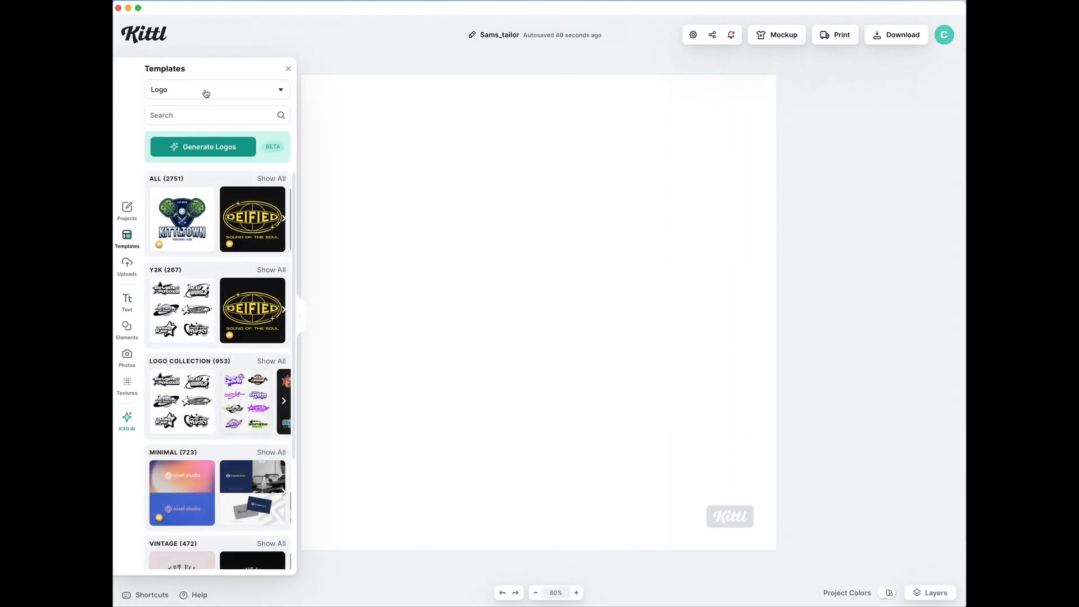
pyautogui.click(128, 302)
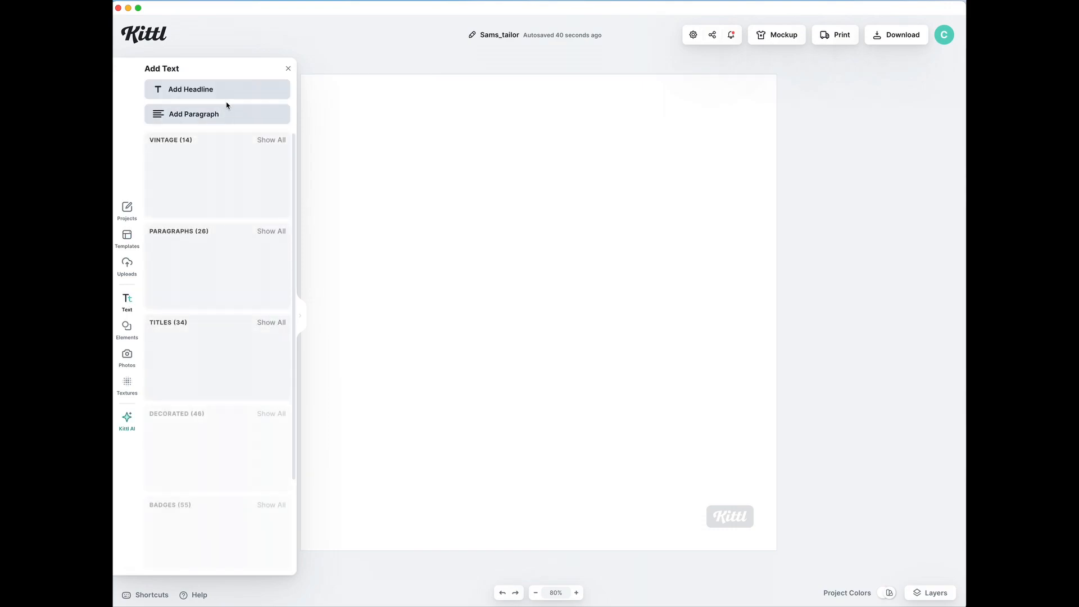
pyautogui.click(233, 92)
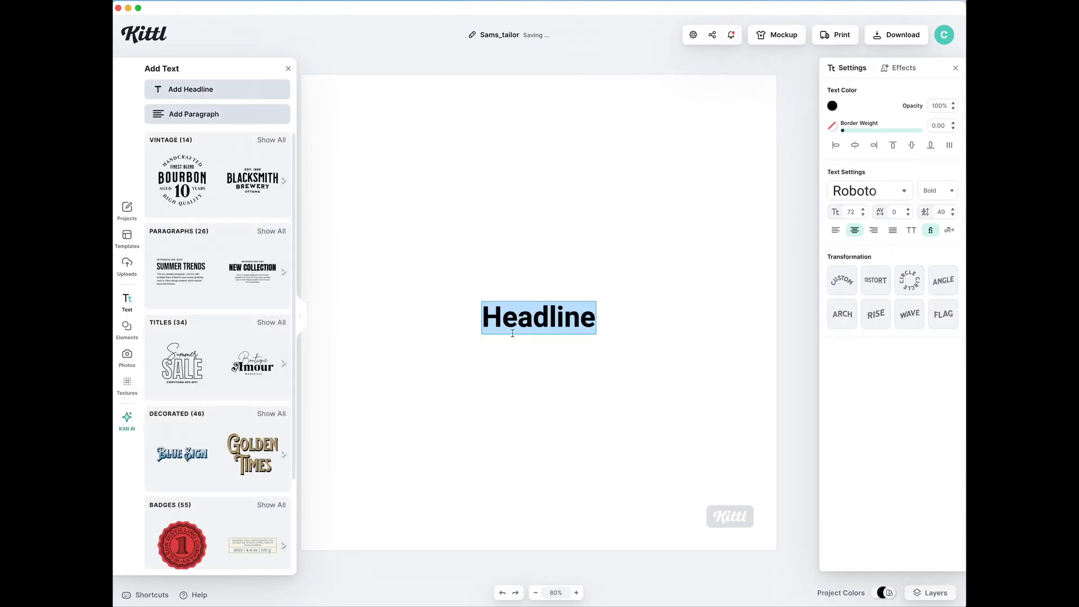
pyautogui.write('Sam')
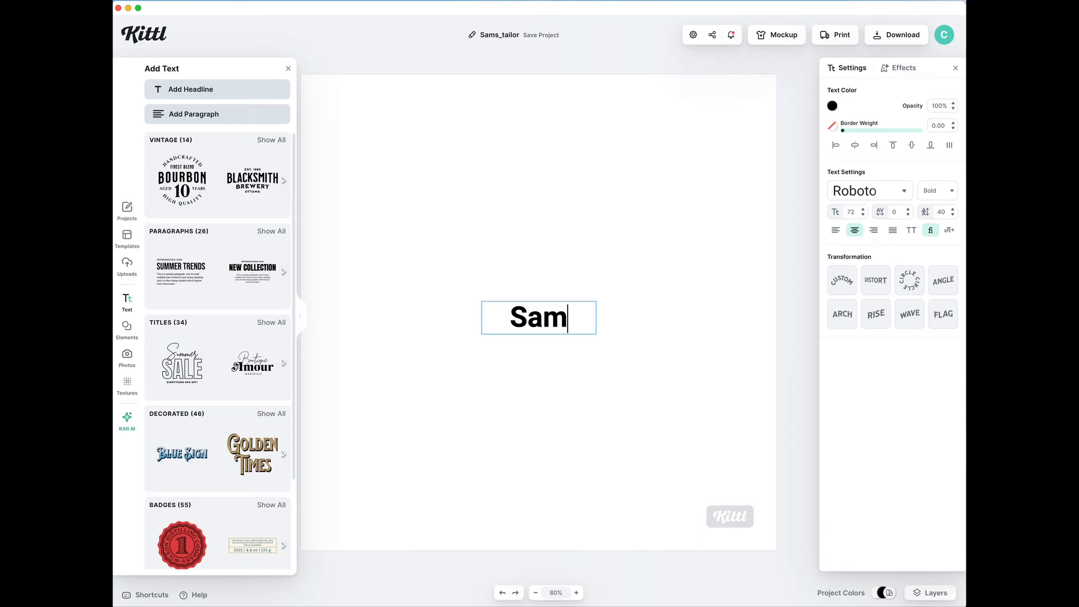
pyautogui.write("'s Tailor")
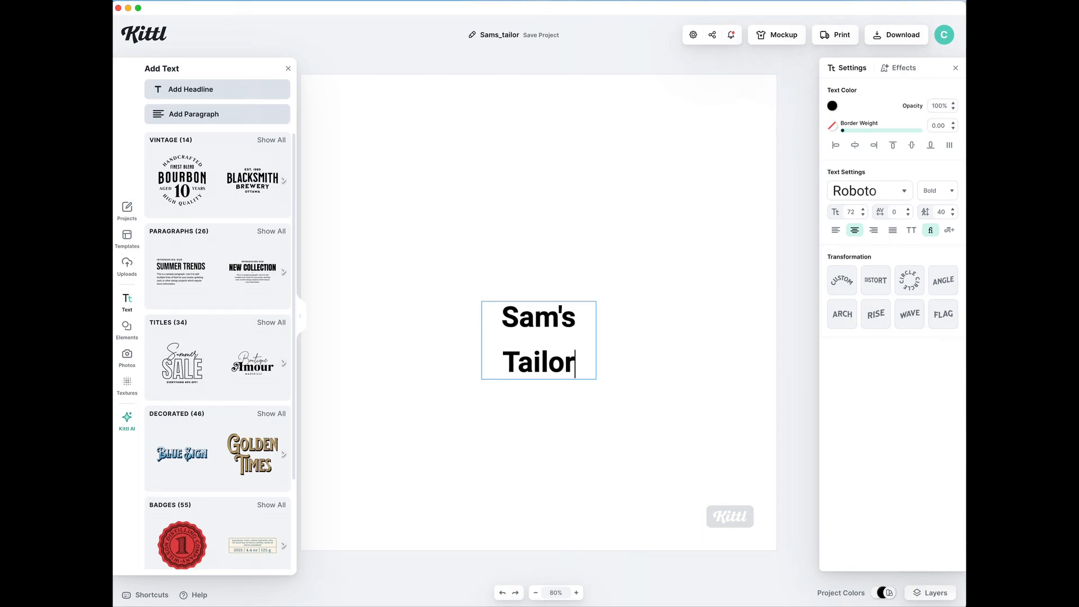
pyautogui.click(288, 68)
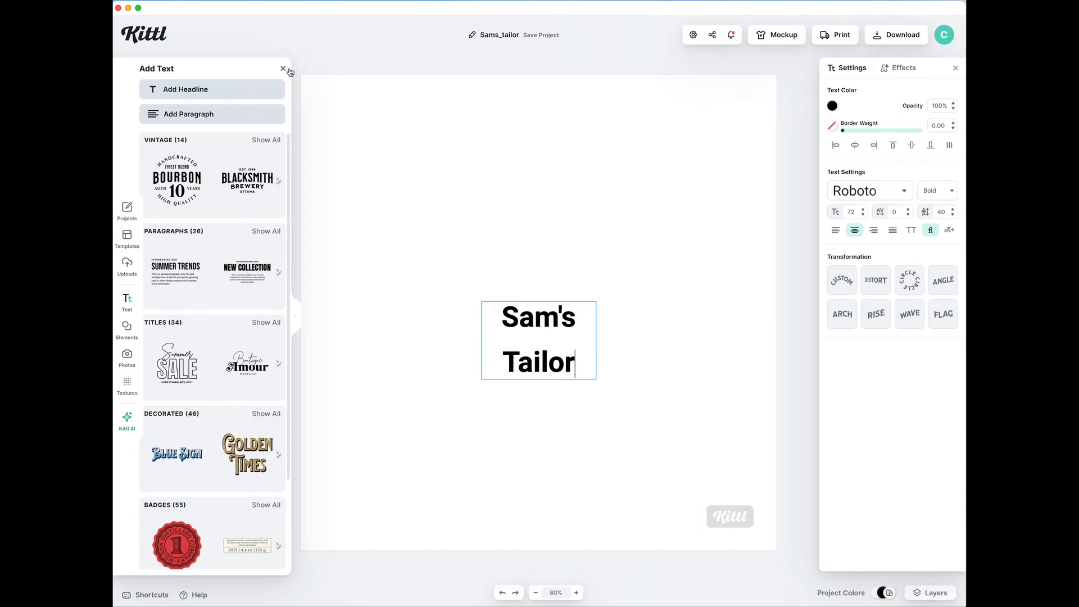
# Widen the headline's text box so the words fit on one line, and move it to the upper middle of the artboard.
pyautogui.press('Escape')
pyautogui.moveTo(595, 337); pyautogui.dragTo(683, 339)
pyautogui.moveTo(571, 315); pyautogui.dragTo(504, 217)
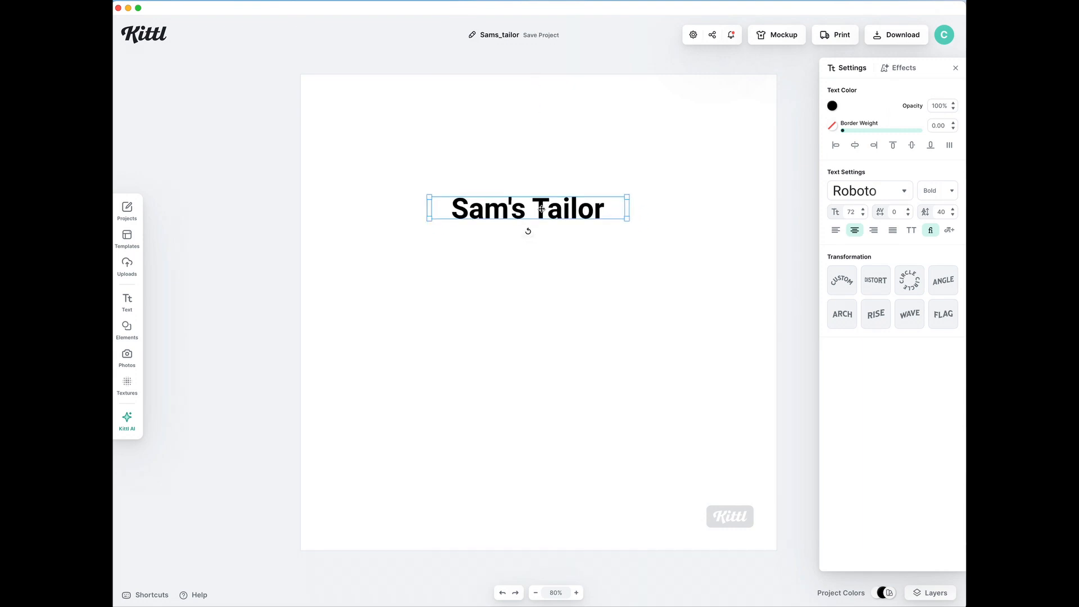
# Set the headline's typeface to Englishtown, comparing it with London News.
pyautogui.click(905, 191)
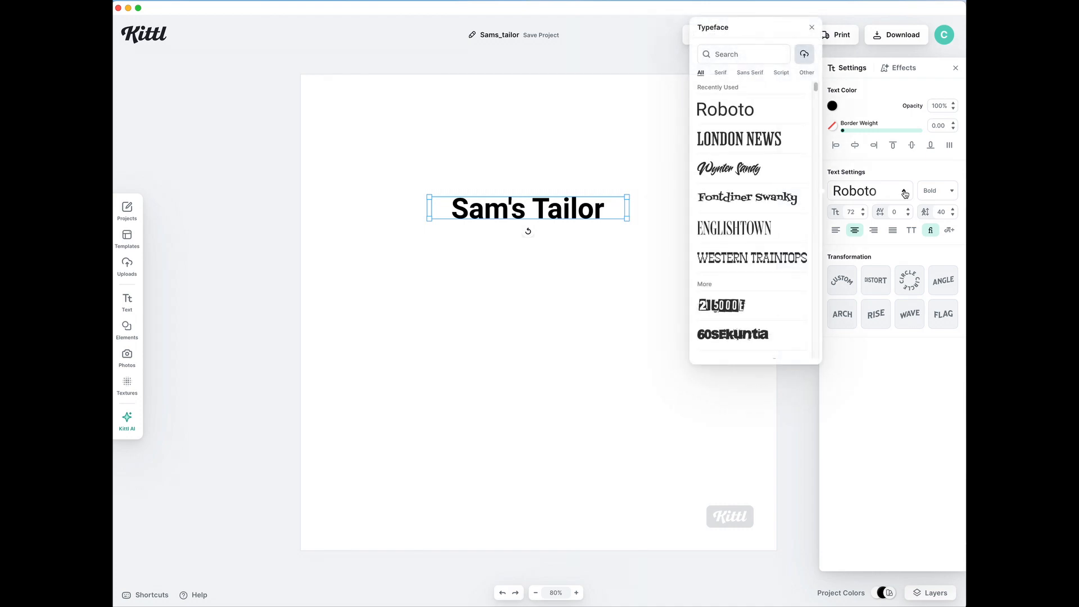
pyautogui.click(766, 144)
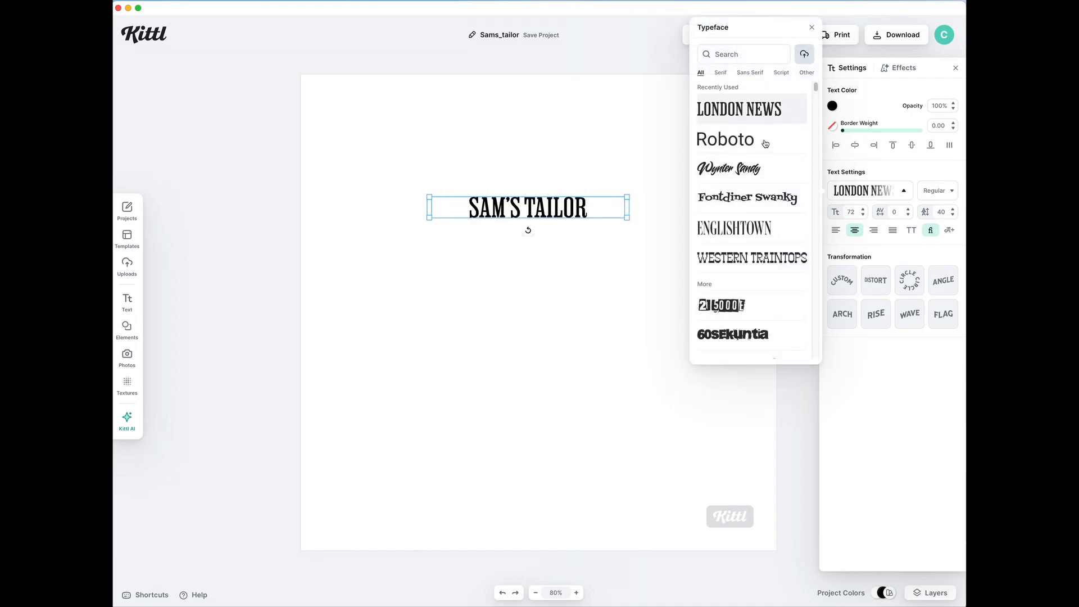
pyautogui.click(753, 233)
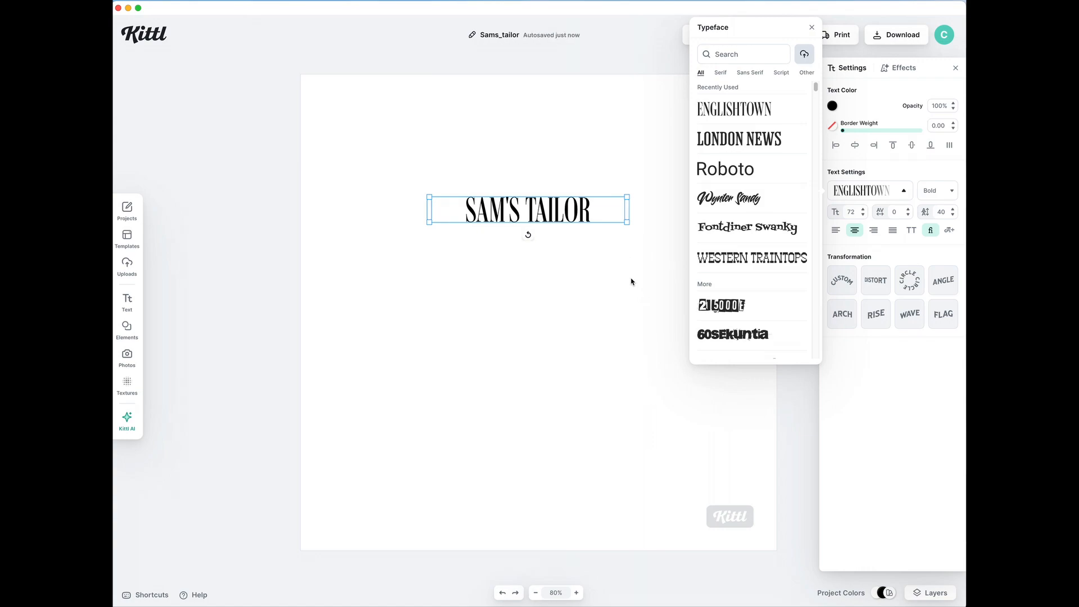
pyautogui.click(572, 261)
pyautogui.click(538, 208)
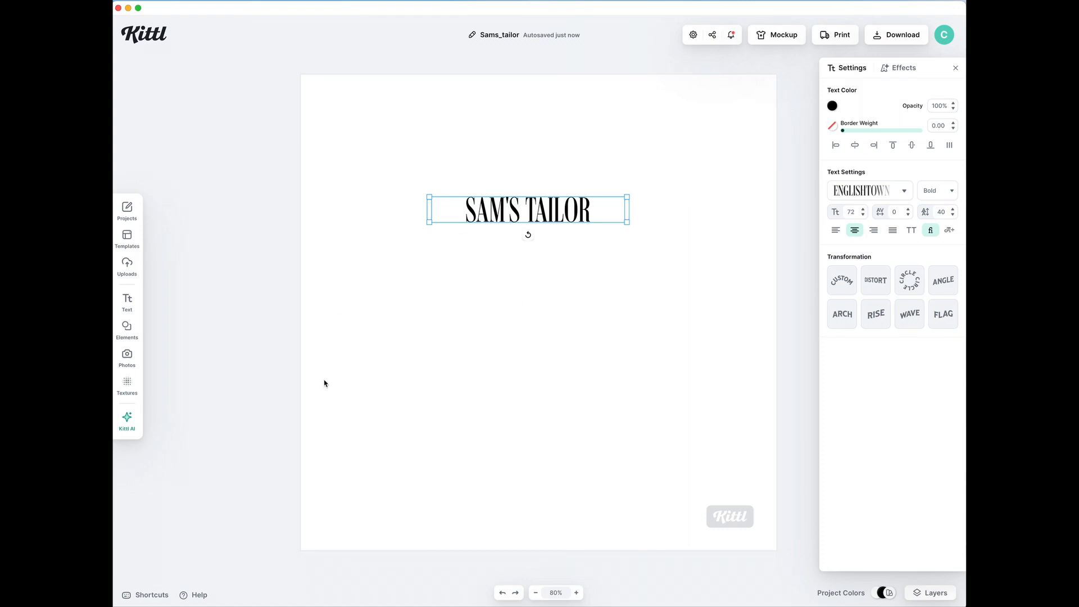
# Search the elements for "tailoring" and place the brown open scissors with a gap at the blades in the artboard's lower right.
pyautogui.click(125, 331)
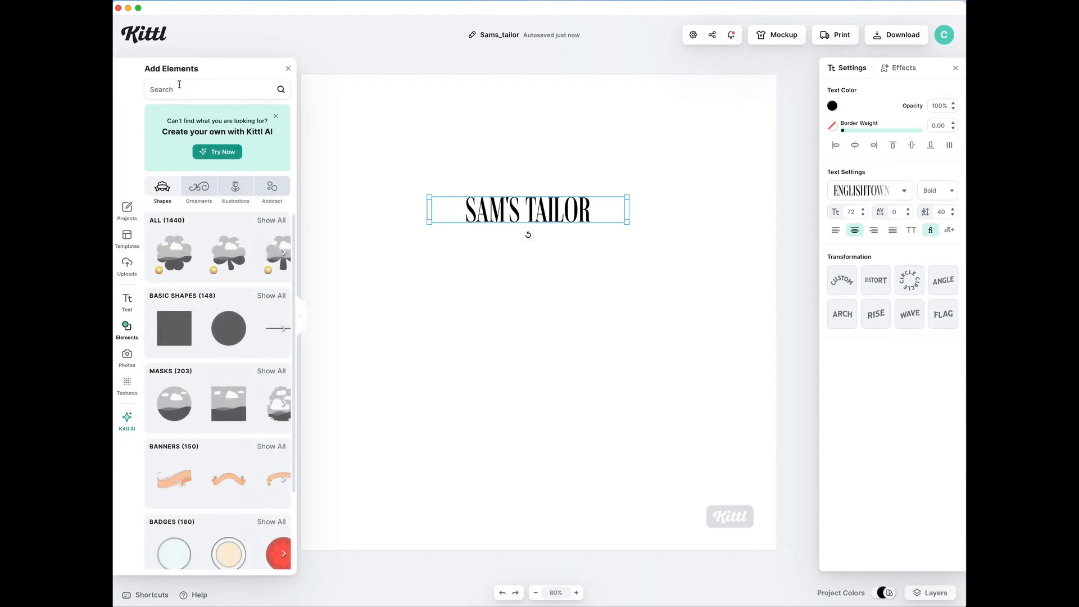
pyautogui.click(177, 88)
pyautogui.write('tail')
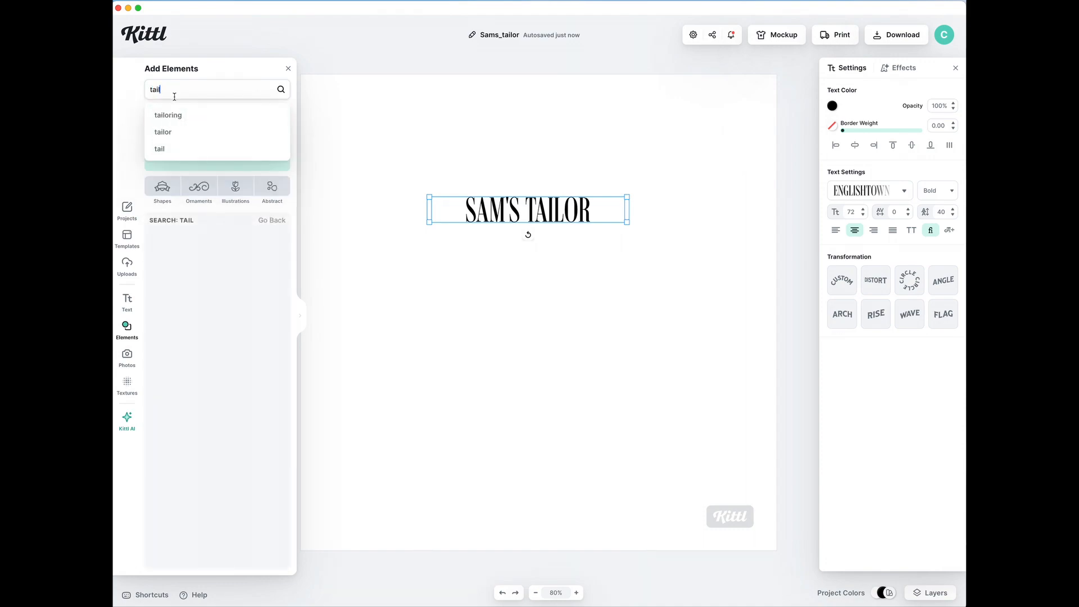
pyautogui.click(168, 115)
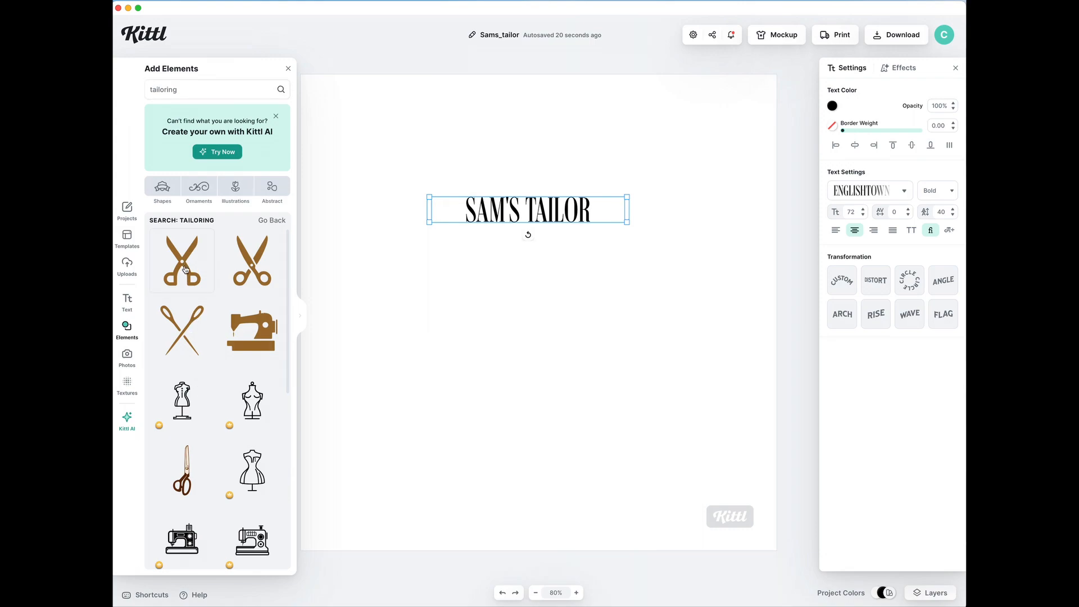
pyautogui.click(243, 282)
pyautogui.moveTo(588, 310); pyautogui.dragTo(624, 405)
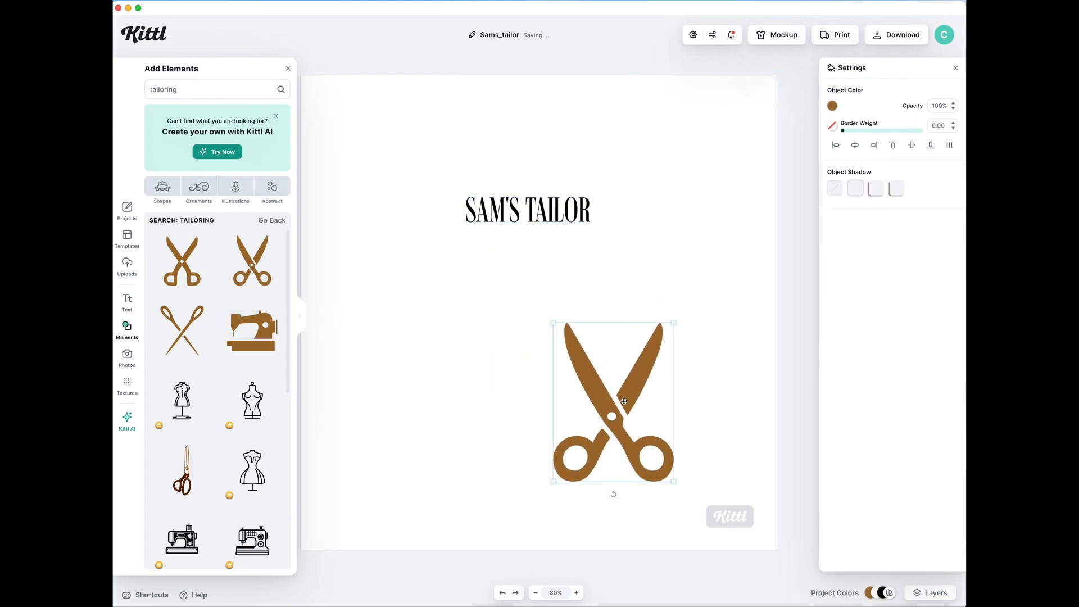
# Add the detailed brown vintage sewing machine from the tailoring results and place it just below the headline.
pyautogui.scroll(-2, 239, 281)
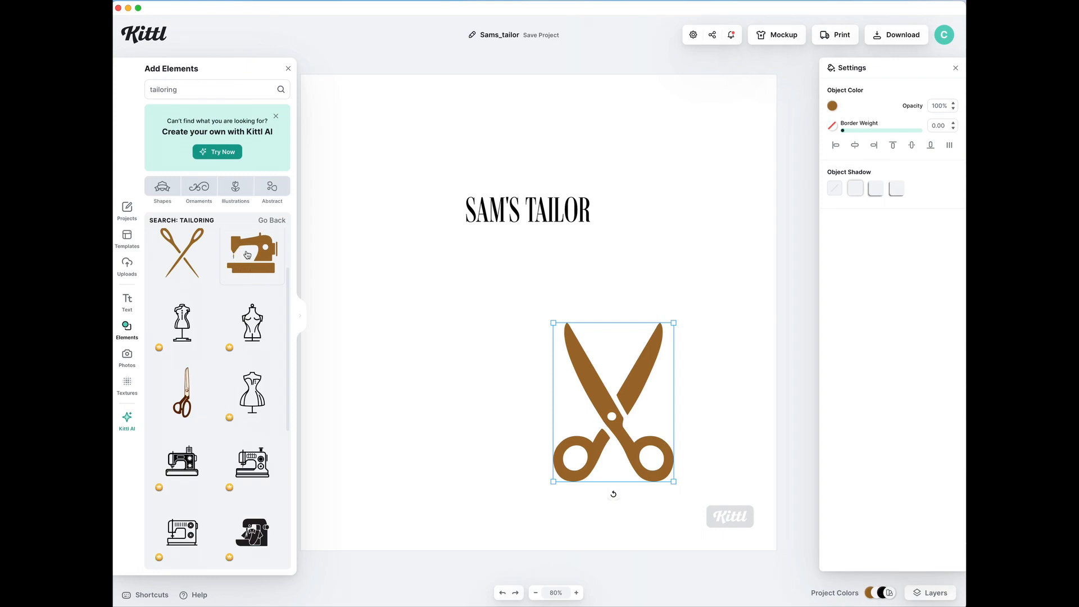
pyautogui.scroll(-5, 248, 278)
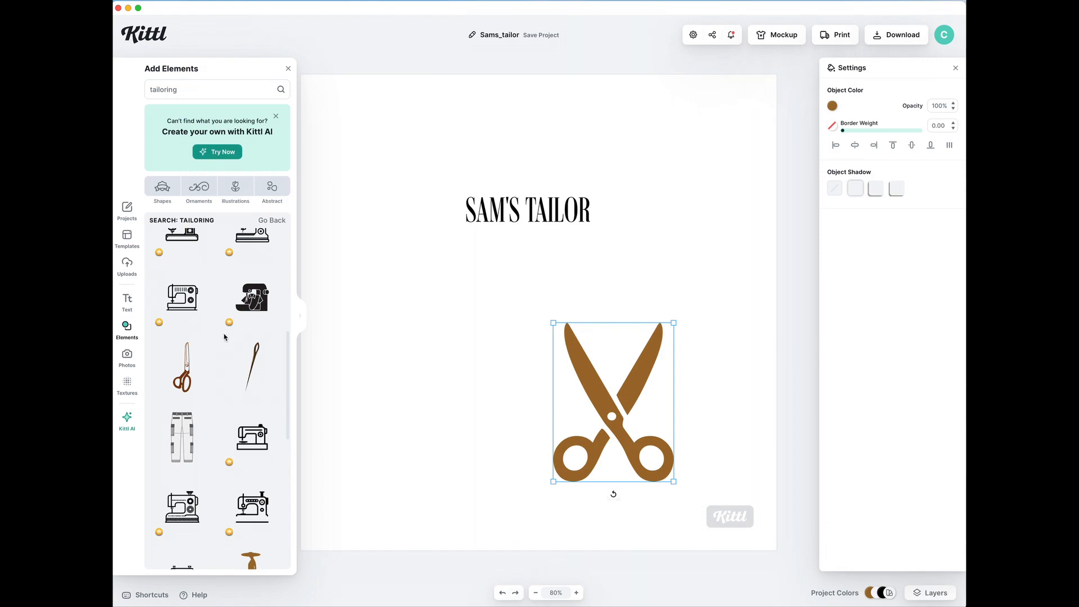
pyautogui.scroll(-4, 212, 363)
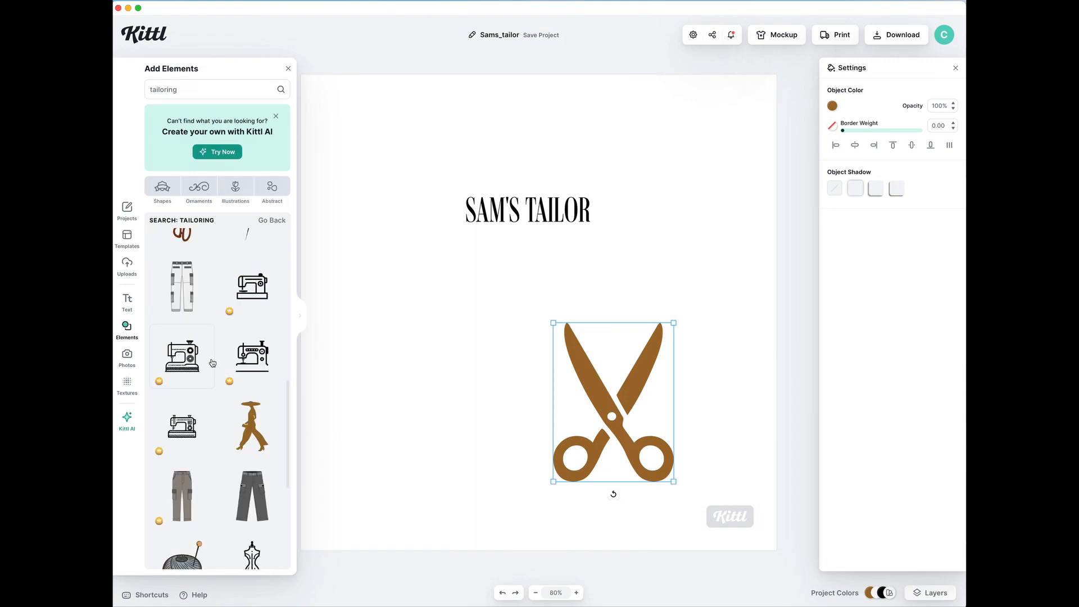
pyautogui.scroll(-5, 212, 364)
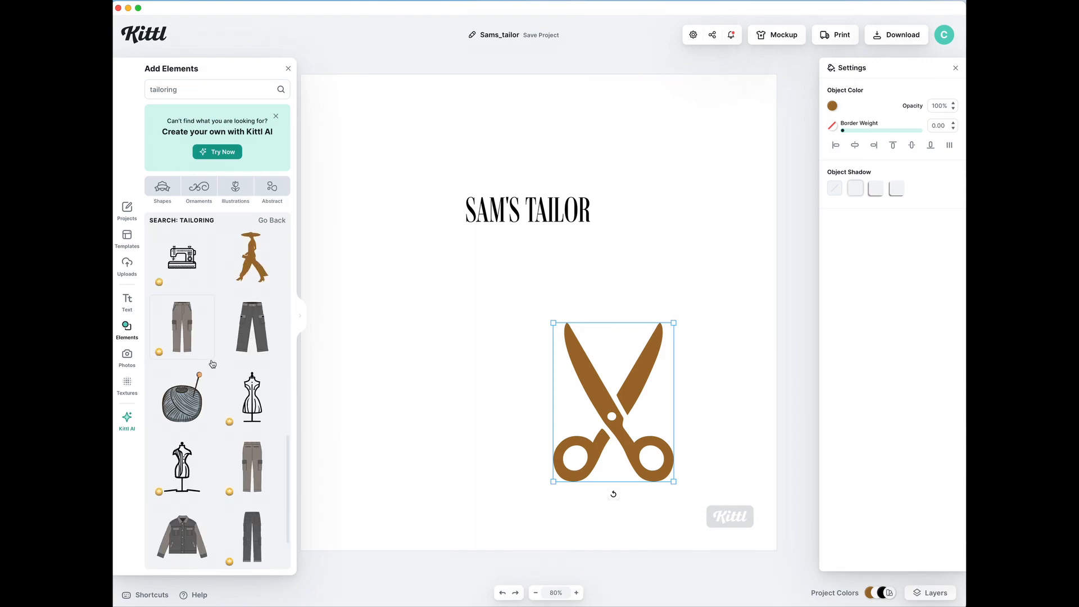
pyautogui.scroll(-2, 212, 366)
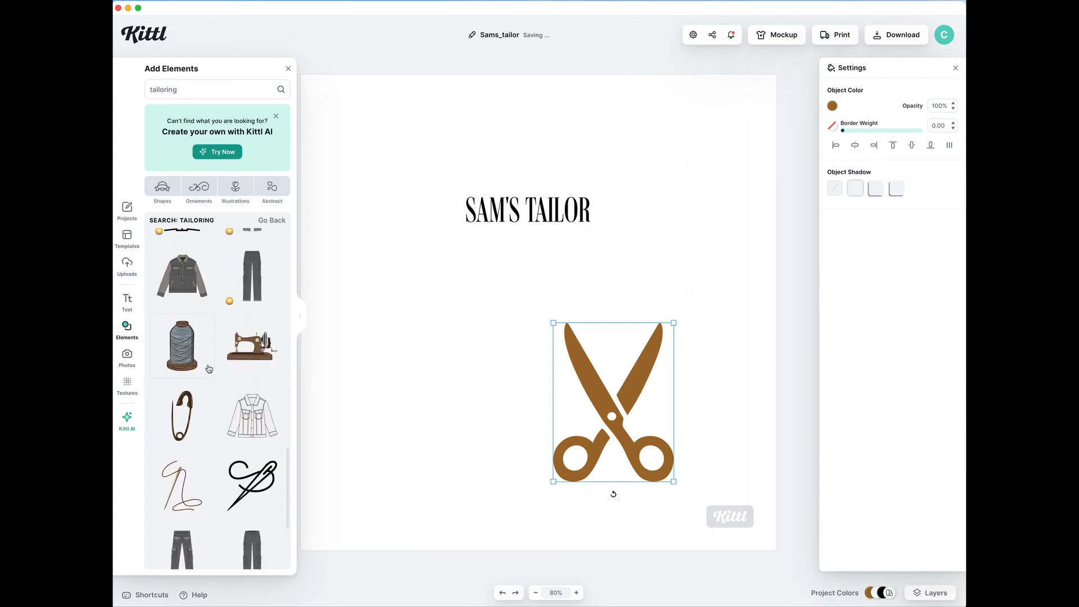
pyautogui.click(251, 353)
pyautogui.moveTo(552, 329); pyautogui.dragTo(518, 303)
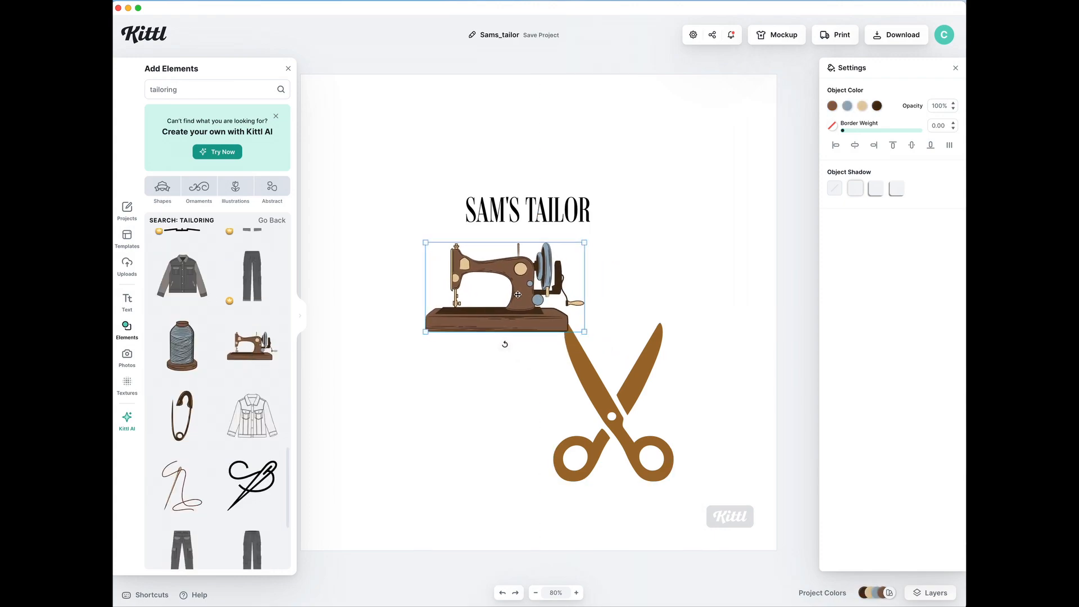
# Add the thin brown and the bold black needle-and-thread illustrations, and spread them and the sewing machine across the artboard.
pyautogui.click(183, 482)
pyautogui.click(231, 487)
pyautogui.moveTo(520, 308); pyautogui.dragTo(406, 457)
pyautogui.moveTo(551, 323); pyautogui.dragTo(445, 338)
pyautogui.moveTo(522, 294); pyautogui.dragTo(682, 321)
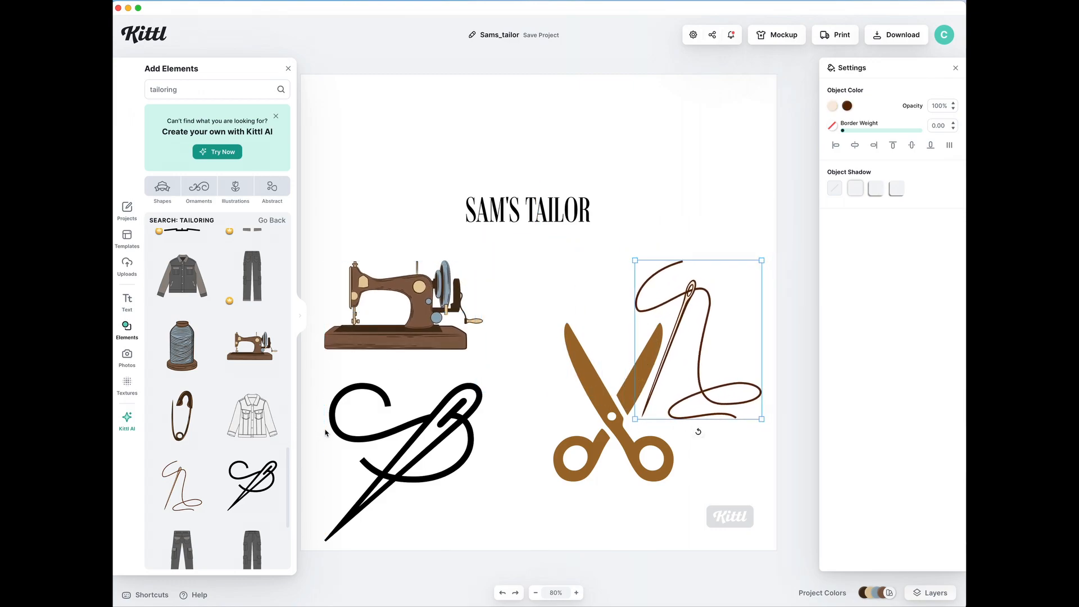
# Add the light grey denim jacket illustration and move it to the lower middle of the artboard, over the scissors.
pyautogui.scroll(-3, 255, 447)
pyautogui.scroll(-2, 225, 422)
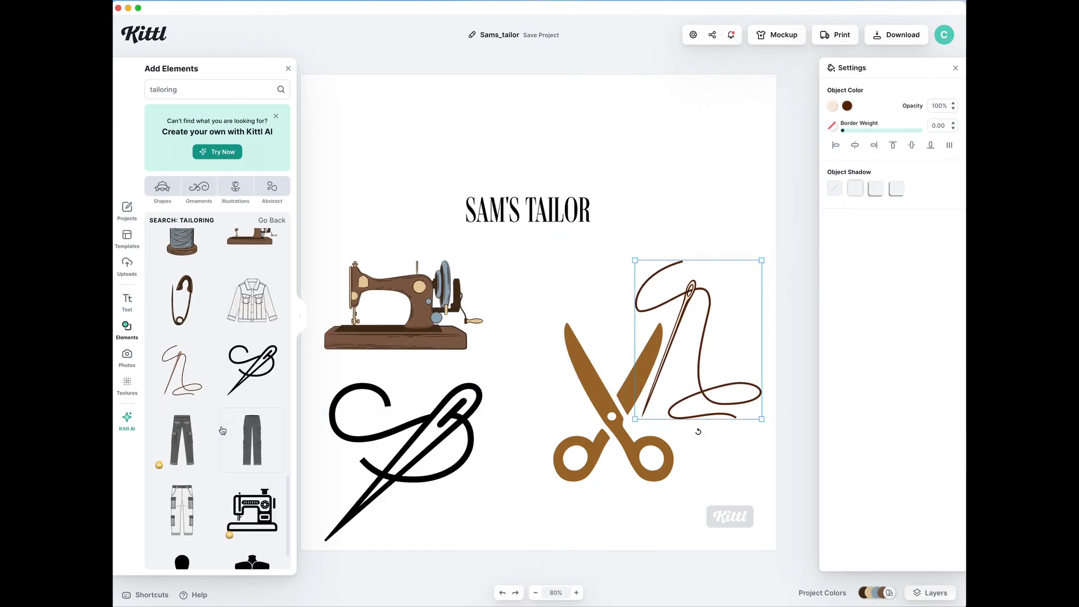
pyautogui.click(255, 287)
pyautogui.scroll(-2, 253, 338)
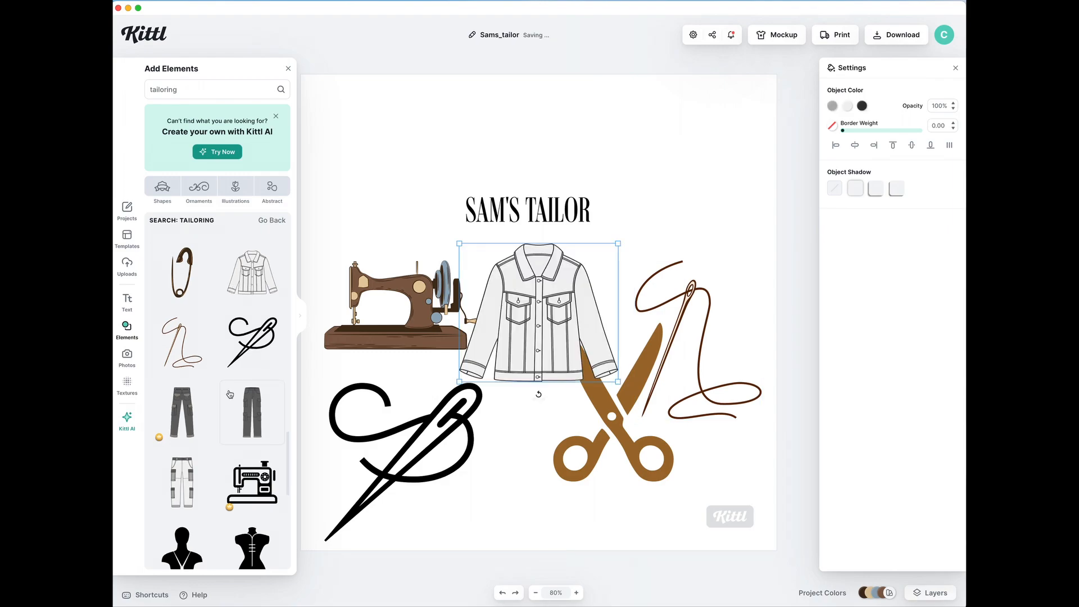
pyautogui.moveTo(520, 297); pyautogui.dragTo(529, 416)
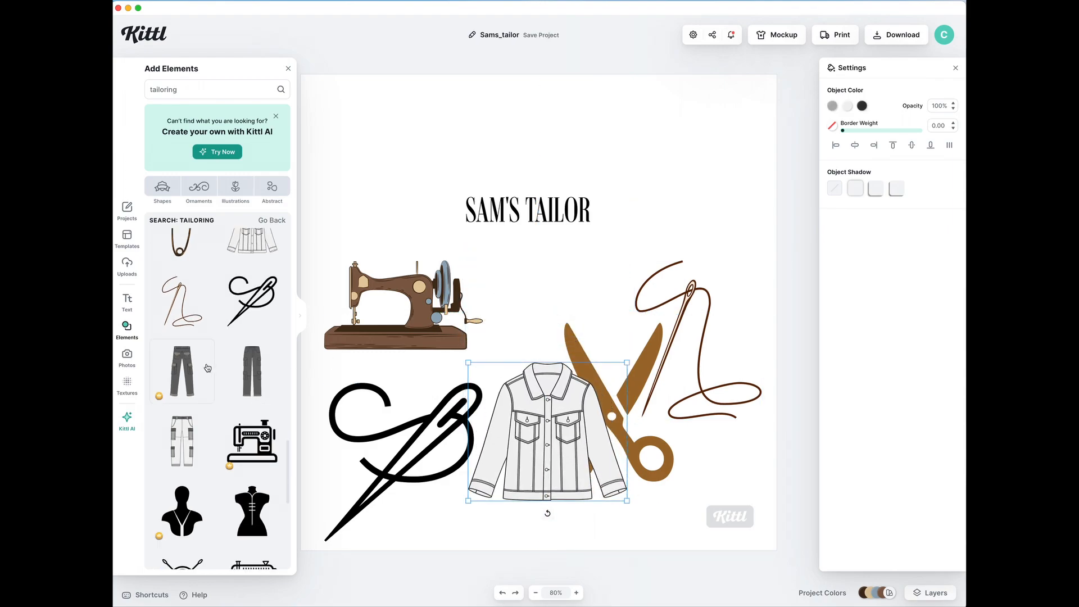
# Look through the remaining tailoring illustrations and search the elements for "musical notes".
pyautogui.scroll(-2, 209, 400)
pyautogui.scroll(-5, 209, 400)
pyautogui.scroll(-10, 204, 404)
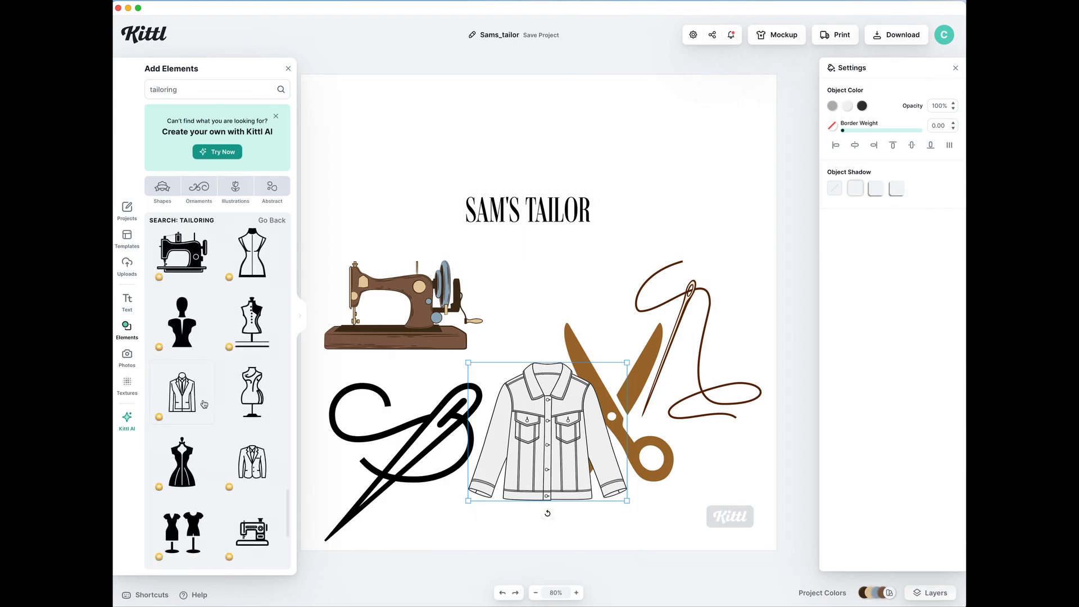
pyautogui.scroll(10, 220, 410)
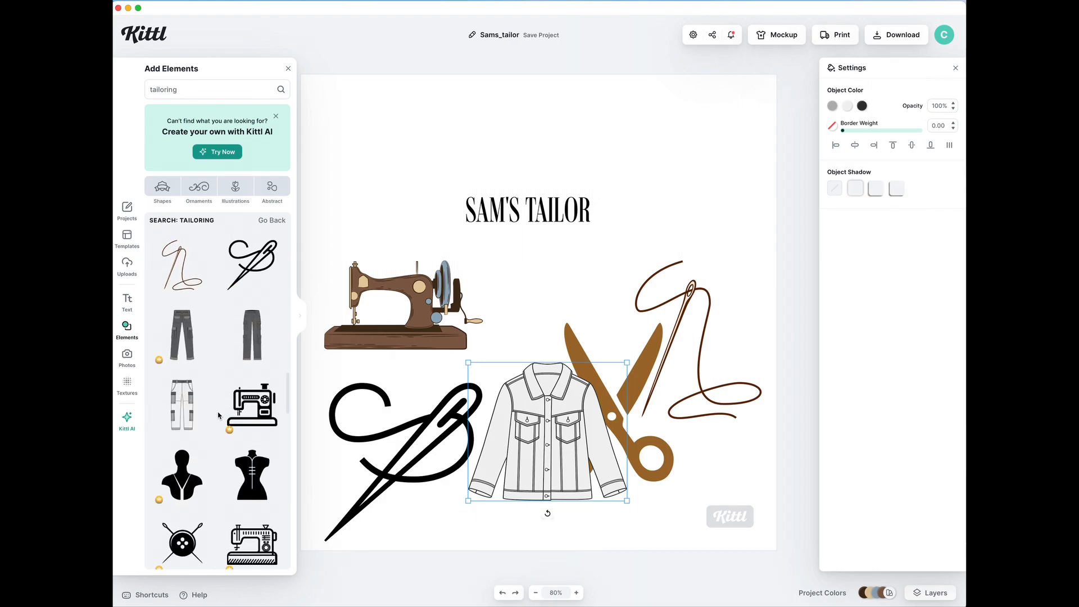
pyautogui.click(198, 90)
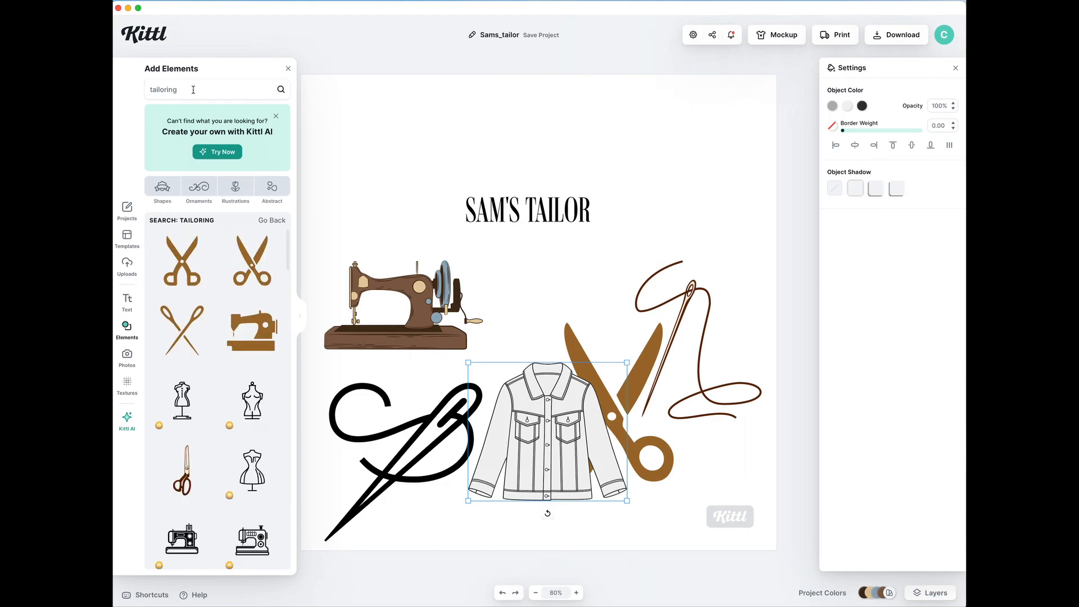
pyautogui.moveTo(199, 90); pyautogui.dragTo(137, 88)
pyautogui.write('music')
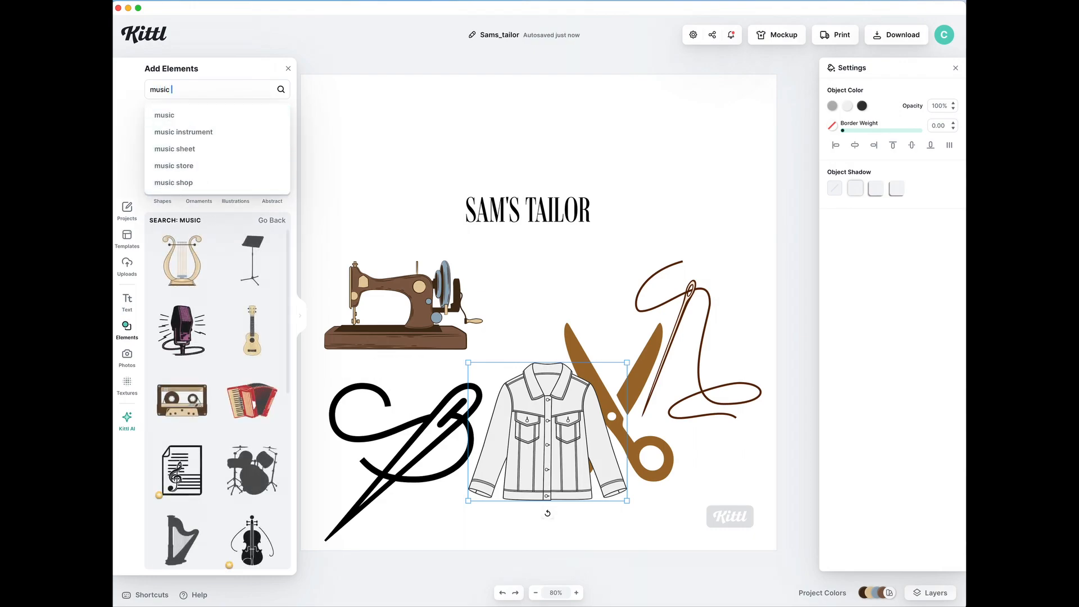
pyautogui.write(' notes')
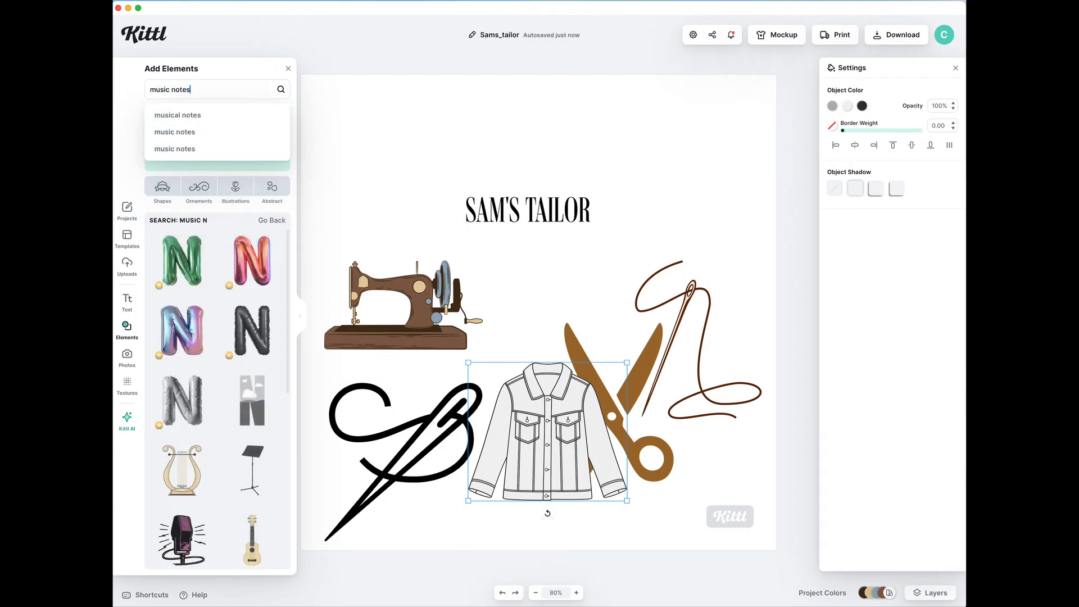
pyautogui.click(178, 114)
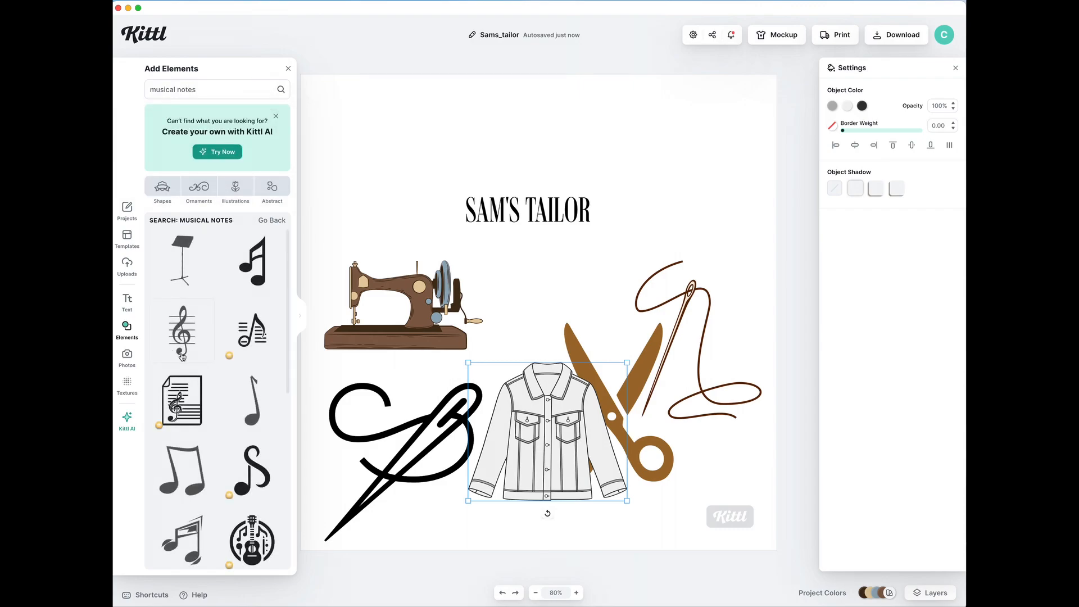
# Add the black treble clef on a staff and the vinyl record with floating notes from the musical notes results.
pyautogui.scroll(-2, 218, 348)
pyautogui.scroll(-5, 218, 348)
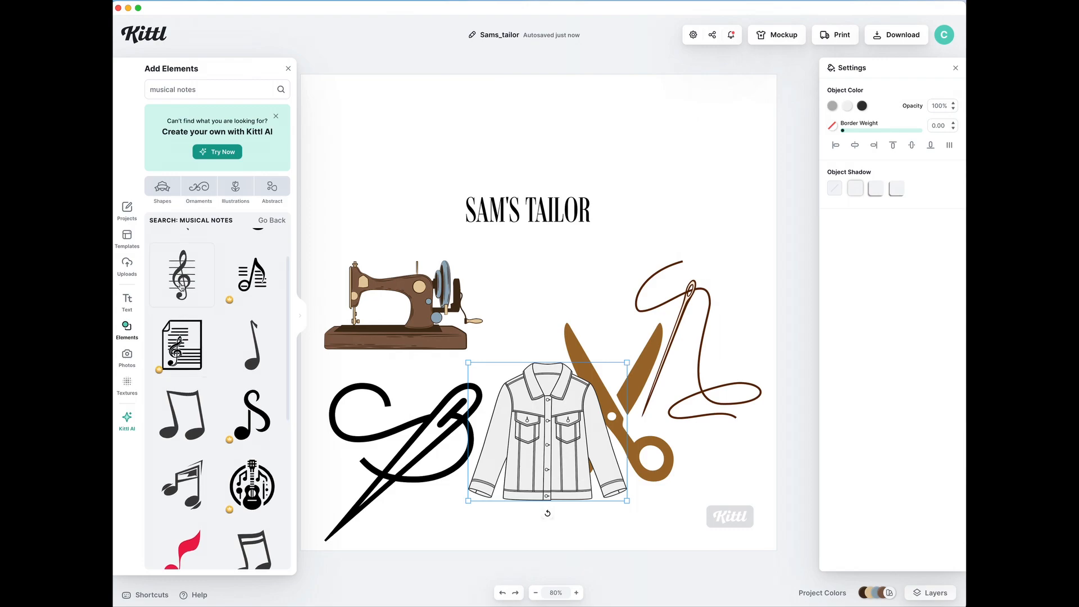
pyautogui.click(250, 487)
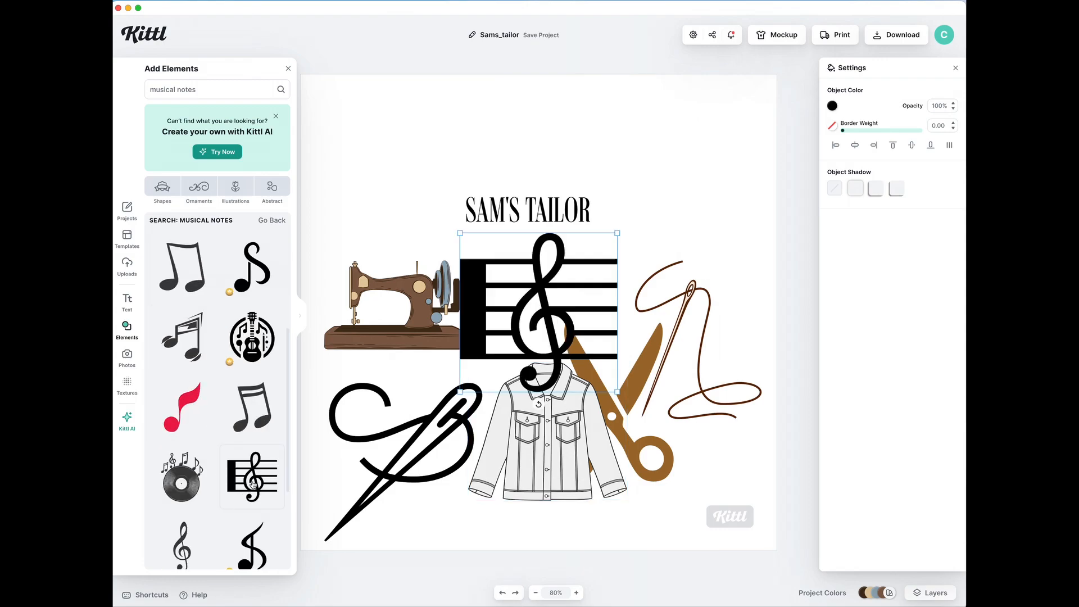
pyautogui.click(183, 485)
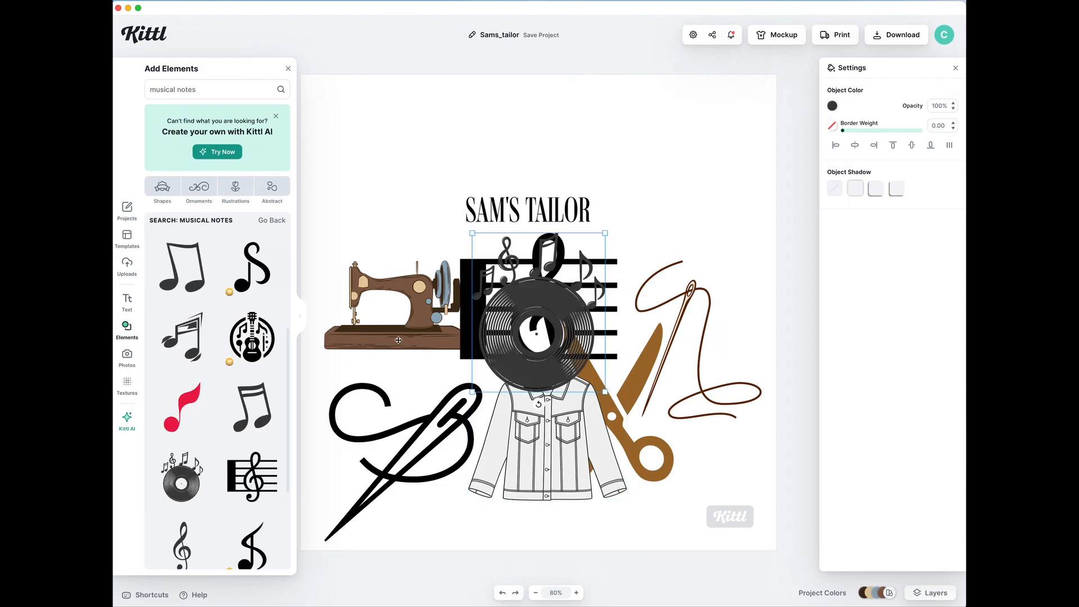
# Shrink both music illustrations, placing the record at the artboard's upper right and the treble clef staff at its lower right.
pyautogui.moveTo(524, 299); pyautogui.dragTo(667, 157)
pyautogui.moveTo(613, 92); pyautogui.dragTo(679, 170)
pyautogui.click(515, 273)
pyautogui.click(467, 263)
pyautogui.moveTo(457, 234); pyautogui.dragTo(686, 458)
# Shrink the brown scissors beside the denim jacket and the thin brown needle-and-thread illustration above the treble clef staff.
pyautogui.click(574, 335)
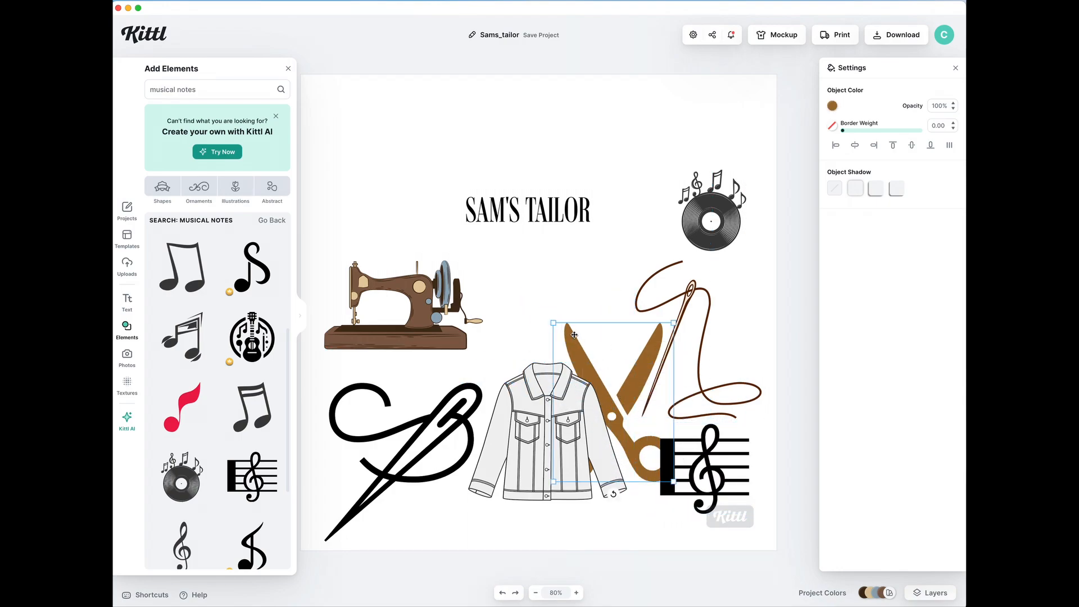
pyautogui.moveTo(553, 322); pyautogui.dragTo(626, 396)
pyautogui.click(656, 291)
pyautogui.click(656, 304)
pyautogui.click(635, 266)
pyautogui.click(677, 299)
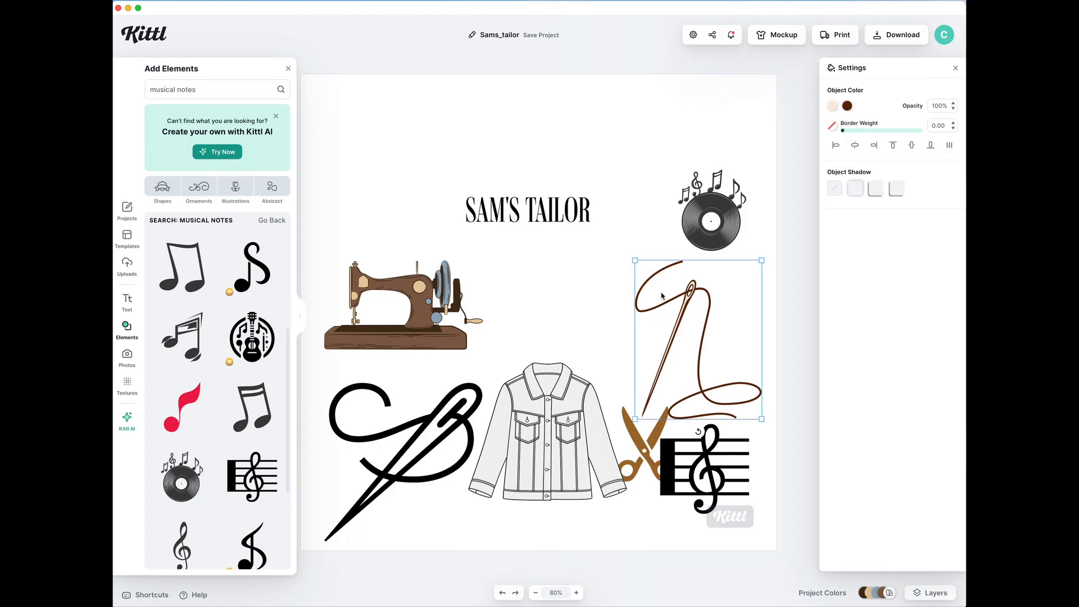
pyautogui.moveTo(635, 261); pyautogui.dragTo(690, 323)
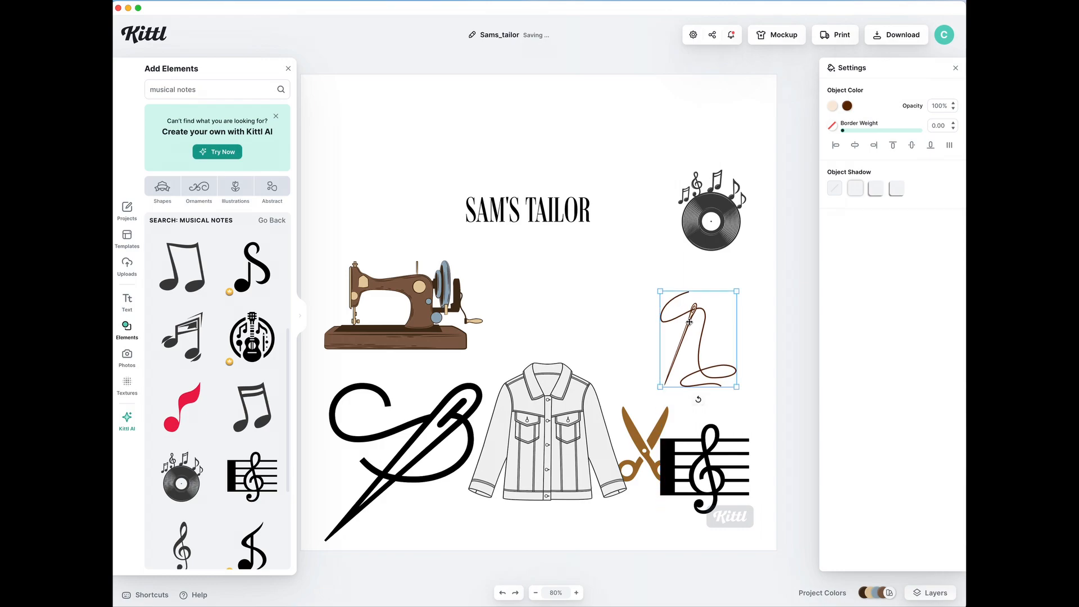
# Search the elements for "british", add the Union Jack flag, and place it at reduced size in the artboard's upper left corner.
pyautogui.scroll(-3, 197, 413)
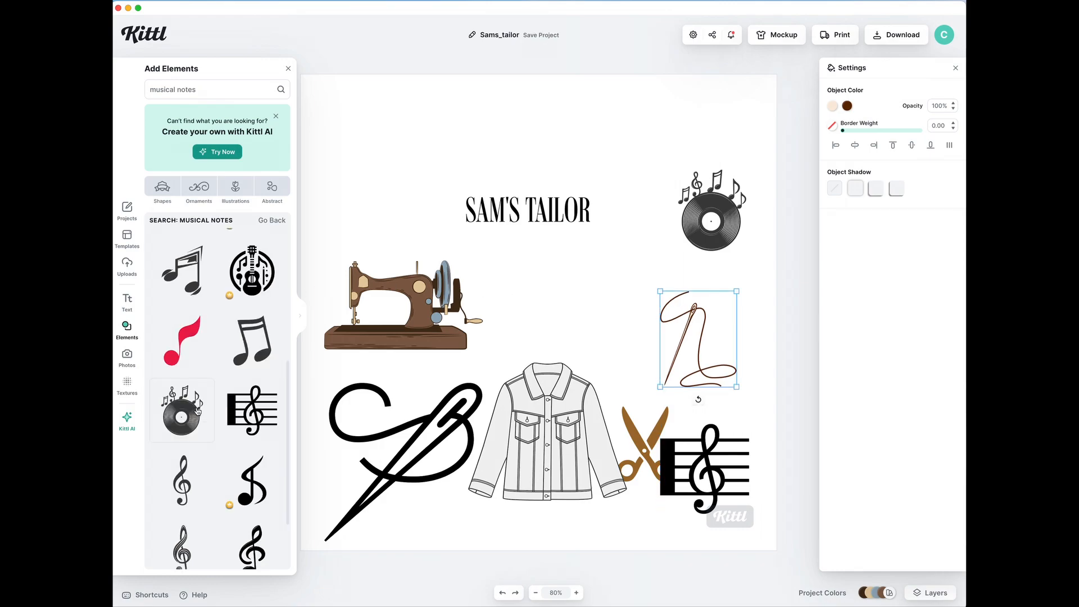
pyautogui.scroll(-6, 198, 413)
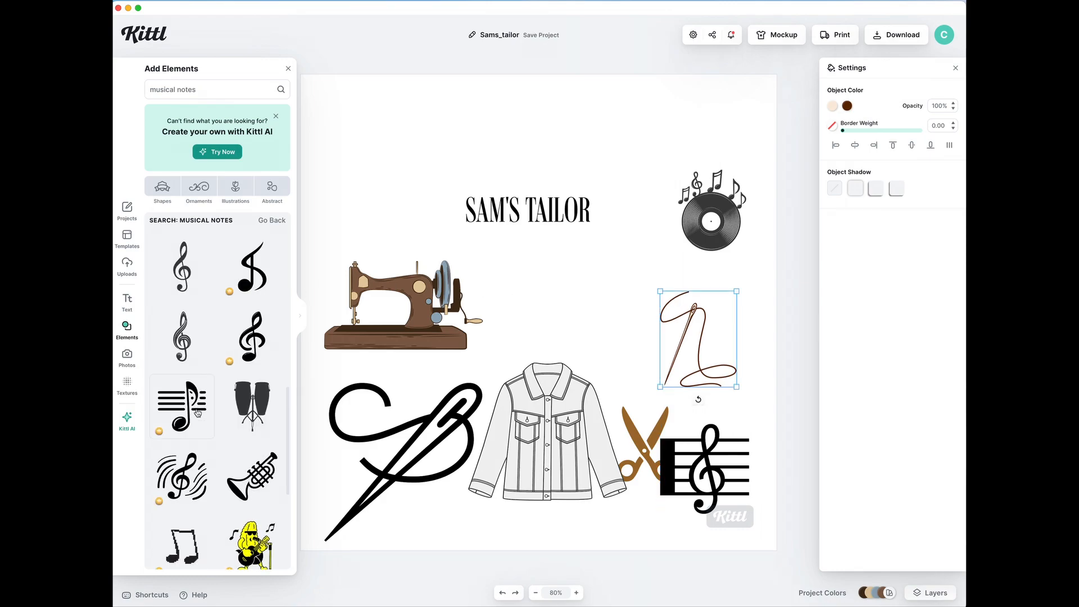
pyautogui.scroll(10, 197, 413)
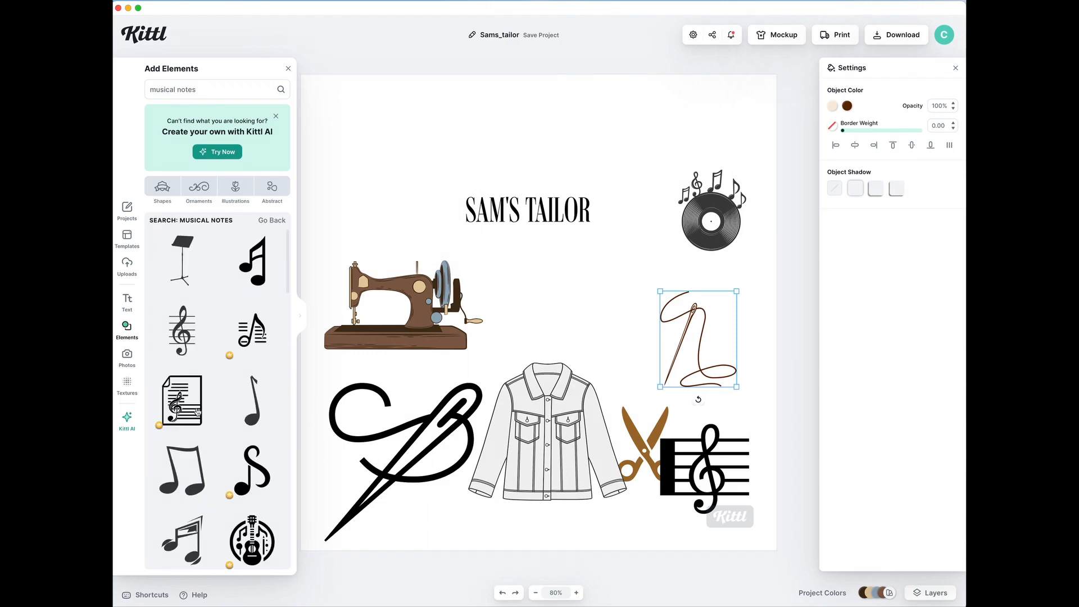
pyautogui.moveTo(206, 95); pyautogui.dragTo(131, 86)
pyautogui.write('british')
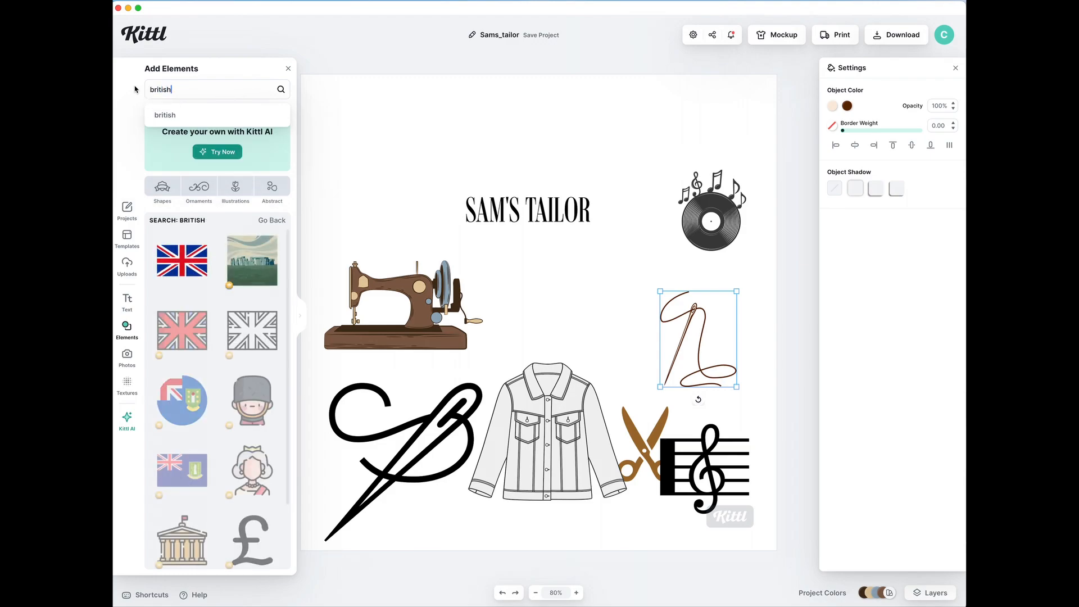
pyautogui.click(182, 263)
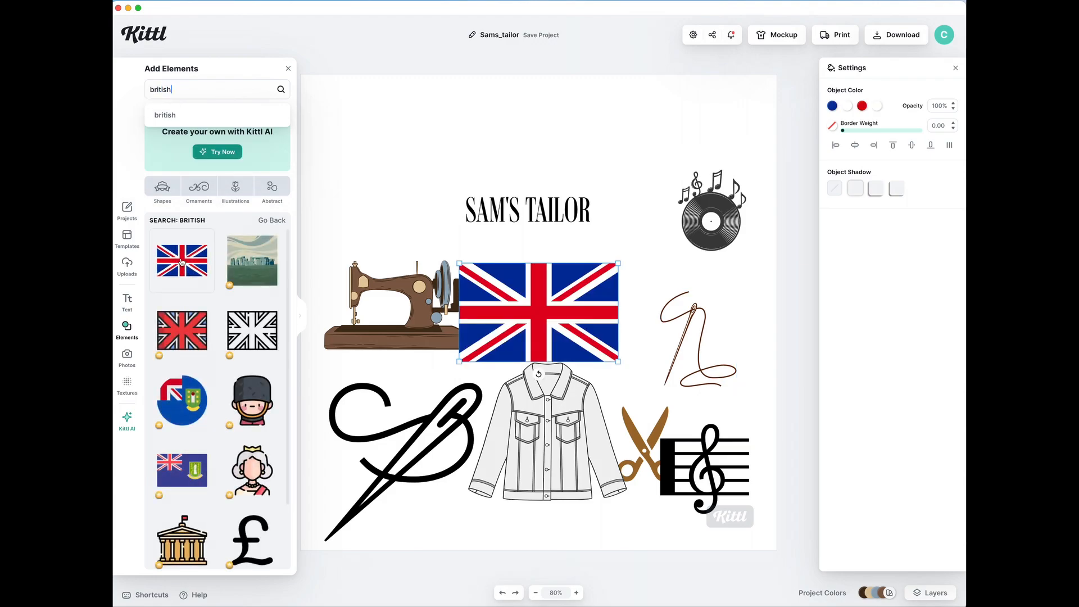
pyautogui.moveTo(588, 340); pyautogui.dragTo(434, 167)
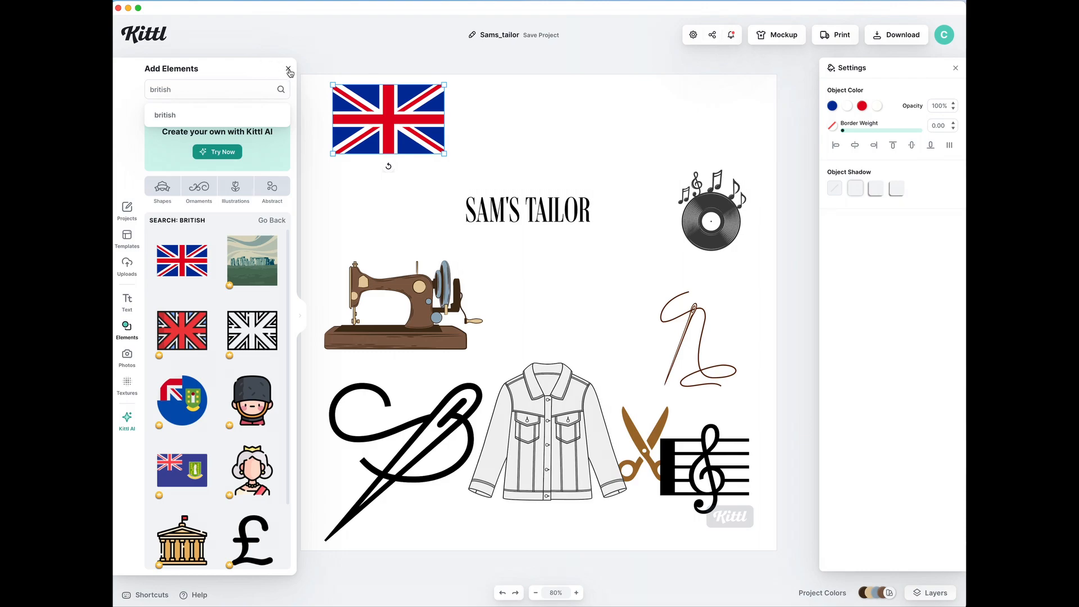
# Search the elements for "guitar", add the light-wood acoustic guitar, shrink it, and place it beside the thin brown needle and thread.
pyautogui.moveTo(207, 90); pyautogui.dragTo(130, 85)
pyautogui.write('guitar')
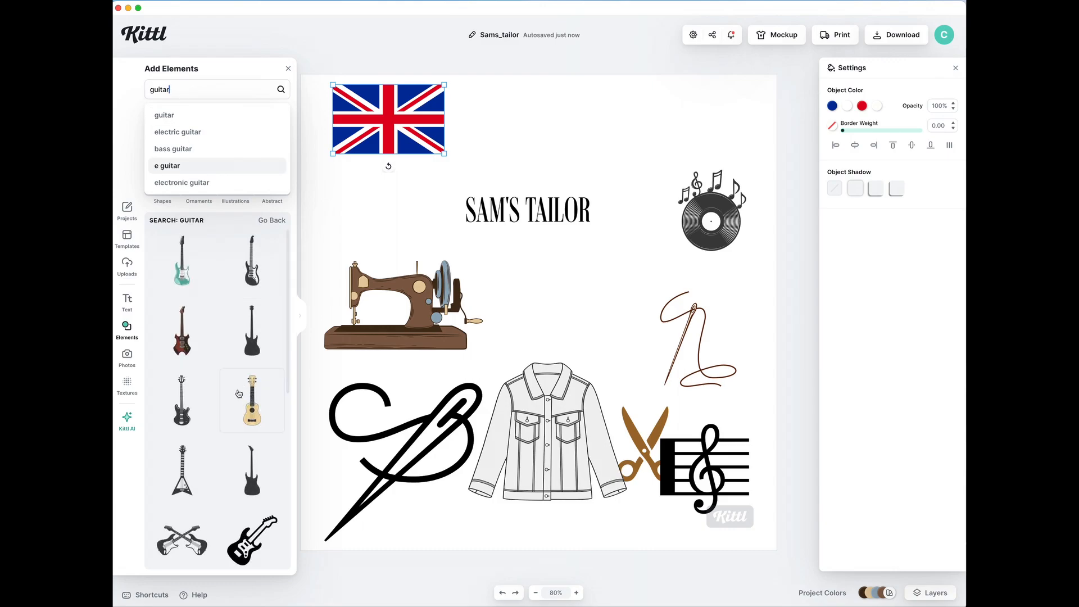
pyautogui.scroll(-5, 253, 421)
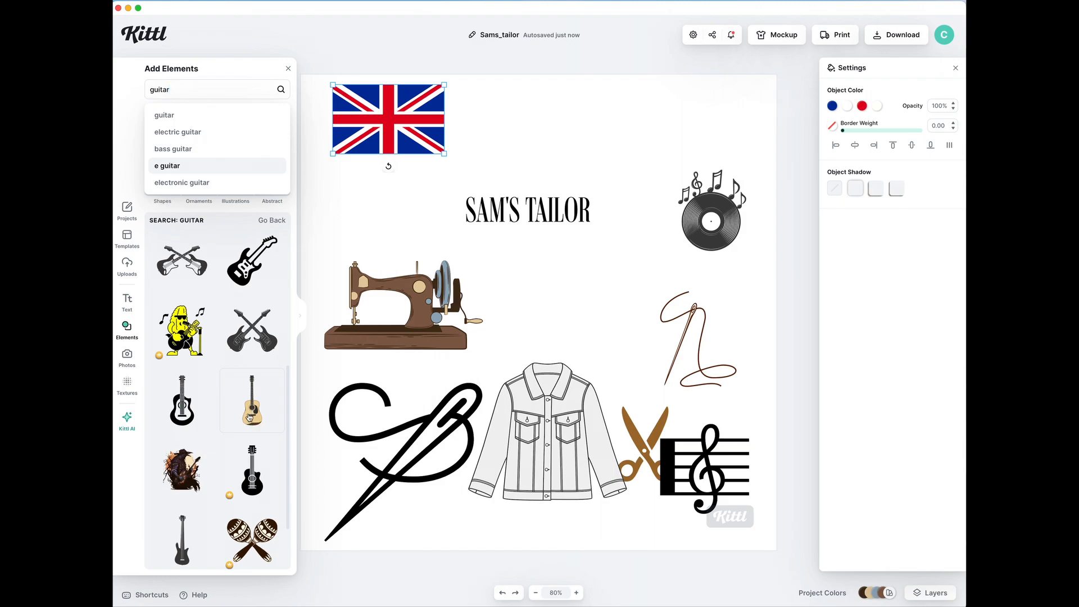
pyautogui.click(256, 411)
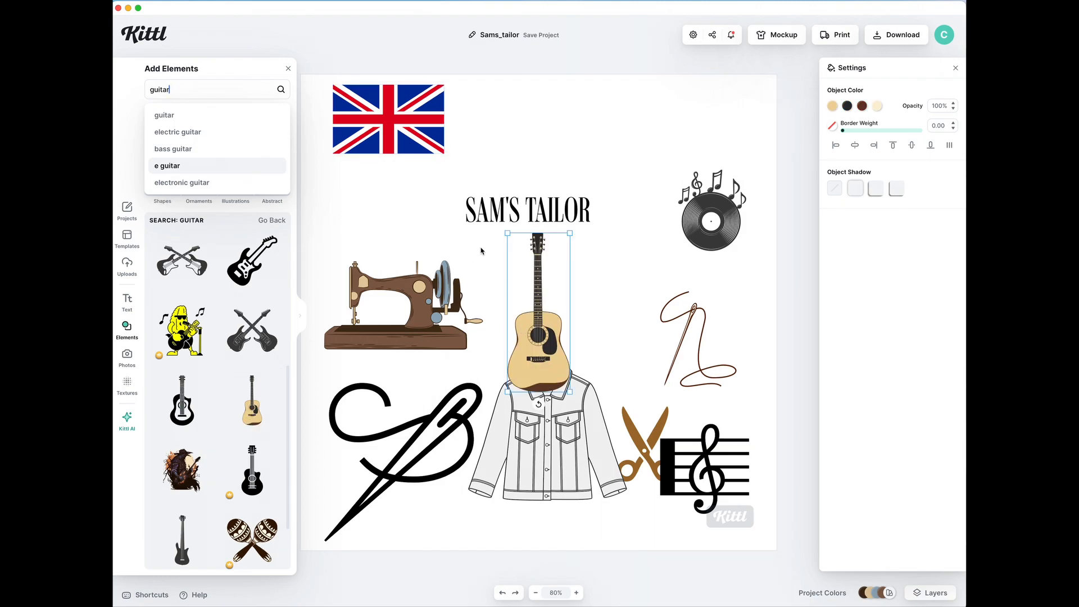
pyautogui.moveTo(506, 230); pyautogui.dragTo(526, 275)
pyautogui.moveTo(545, 317); pyautogui.dragTo(732, 326)
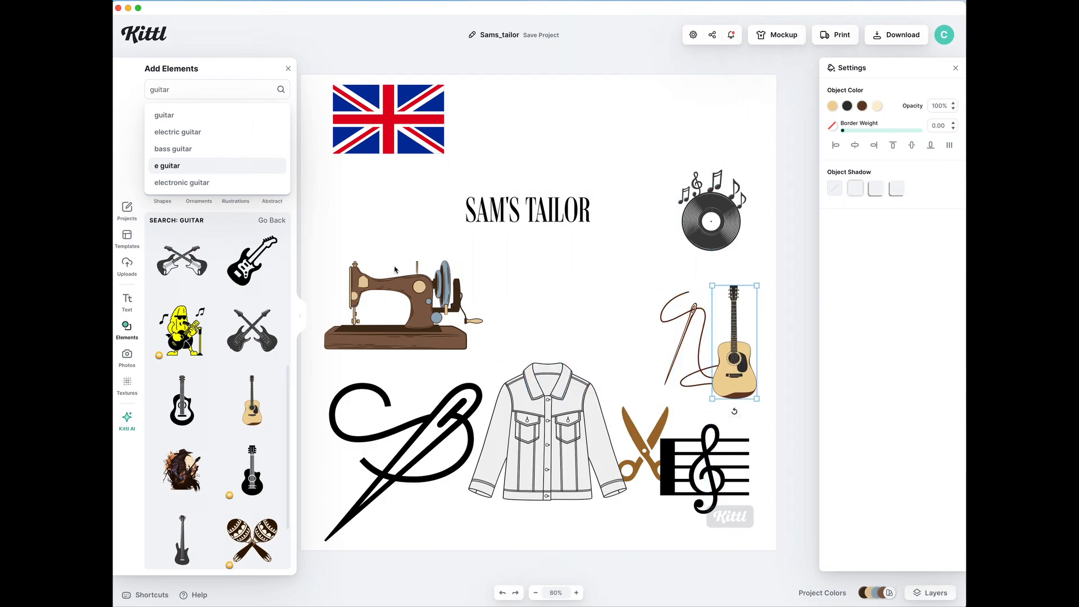
# Close the elements library and move the sewing machine slightly down, closer to the bold black needle.
pyautogui.click(287, 70)
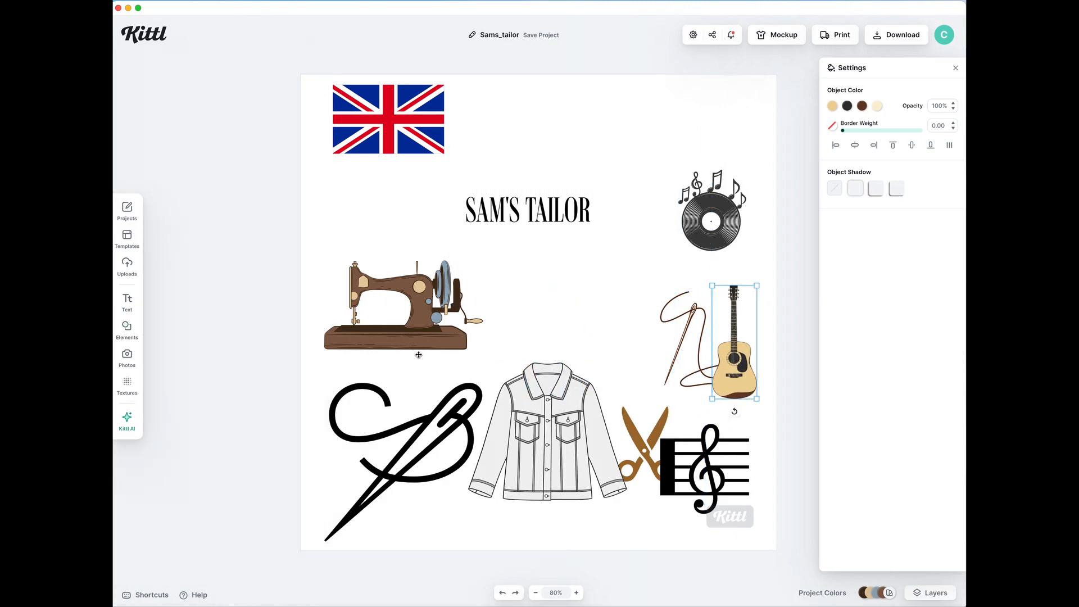
pyautogui.moveTo(416, 329); pyautogui.dragTo(418, 344)
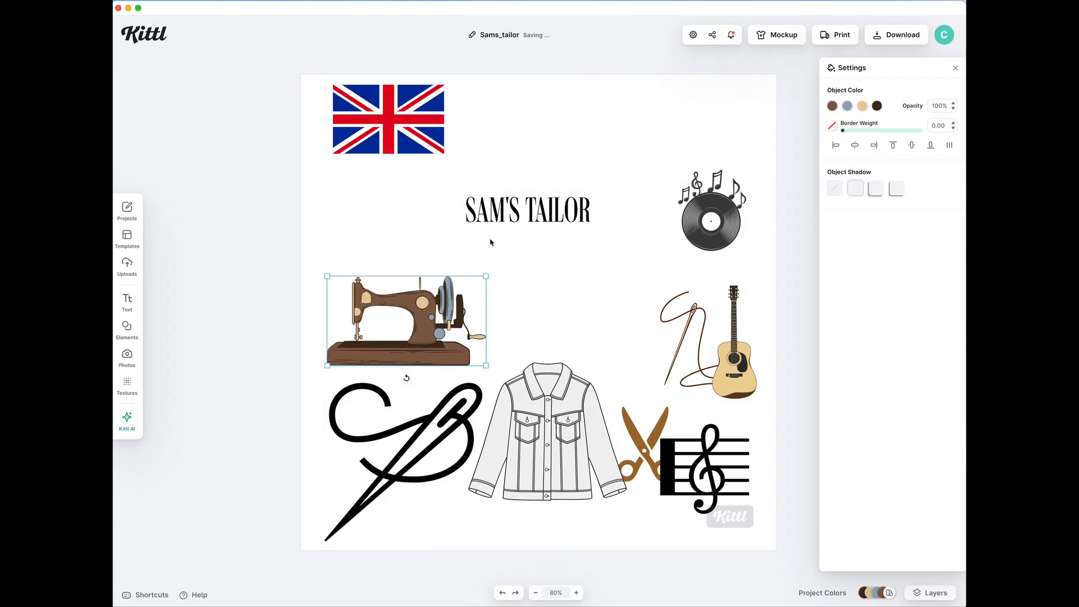
# Try to recolour the SAM'S TAILOR headline by sampling a colour from the Union Jack with the eyedropper, and undo each attempt.
pyautogui.click(514, 219)
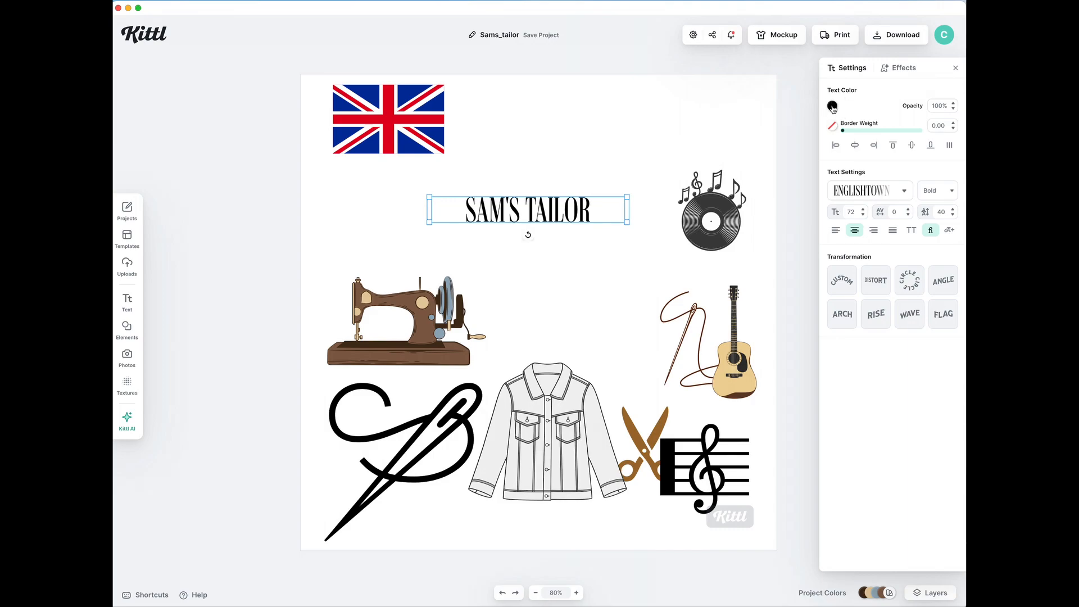
pyautogui.click(833, 106)
pyautogui.click(698, 246)
pyautogui.click(401, 114)
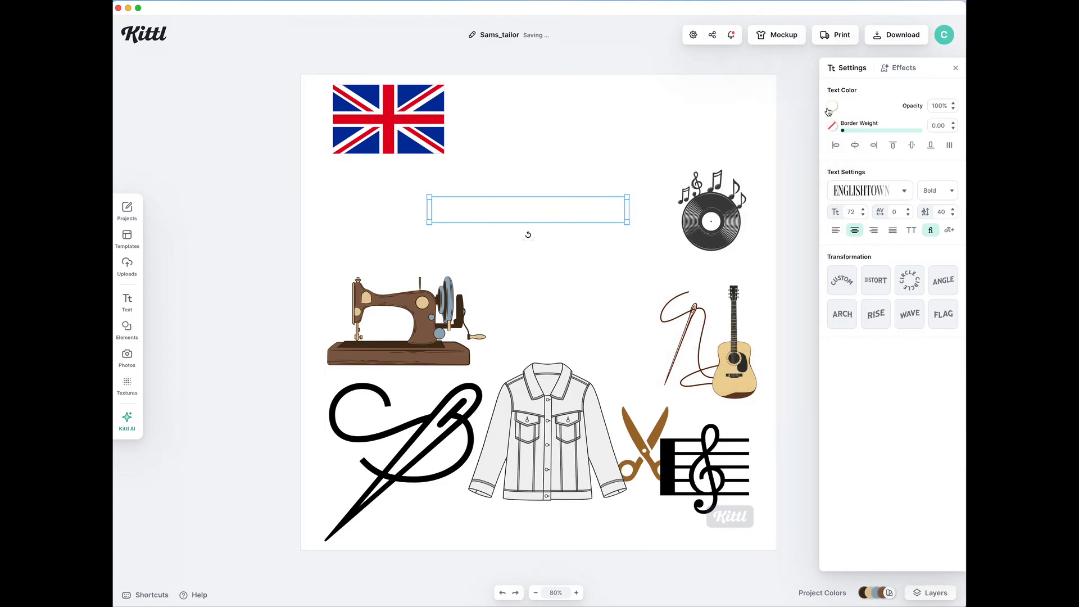
pyautogui.click(503, 593)
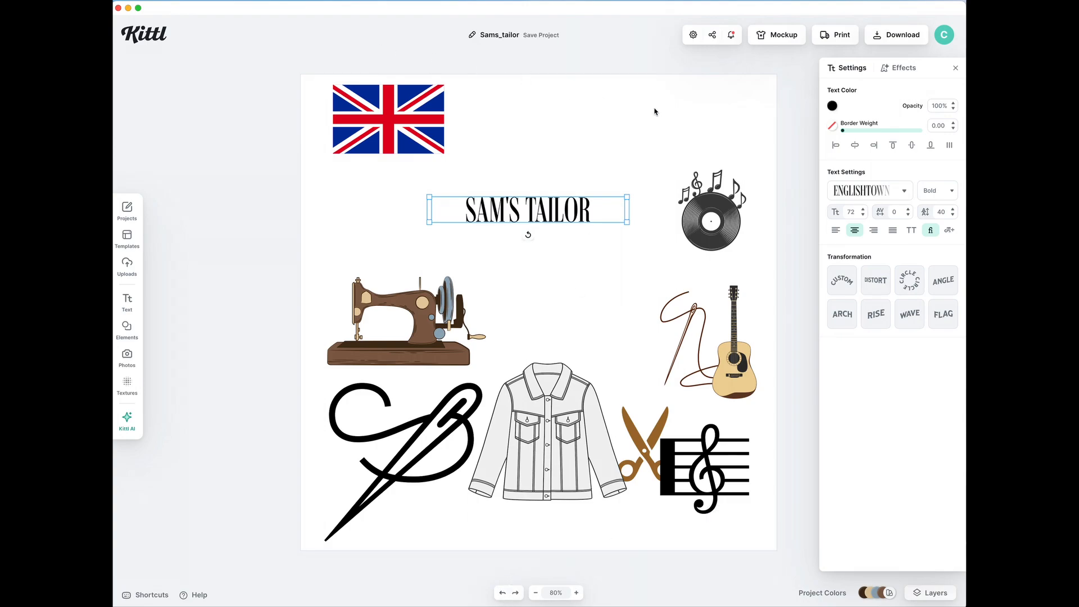
pyautogui.click(833, 105)
pyautogui.click(702, 244)
pyautogui.click(430, 117)
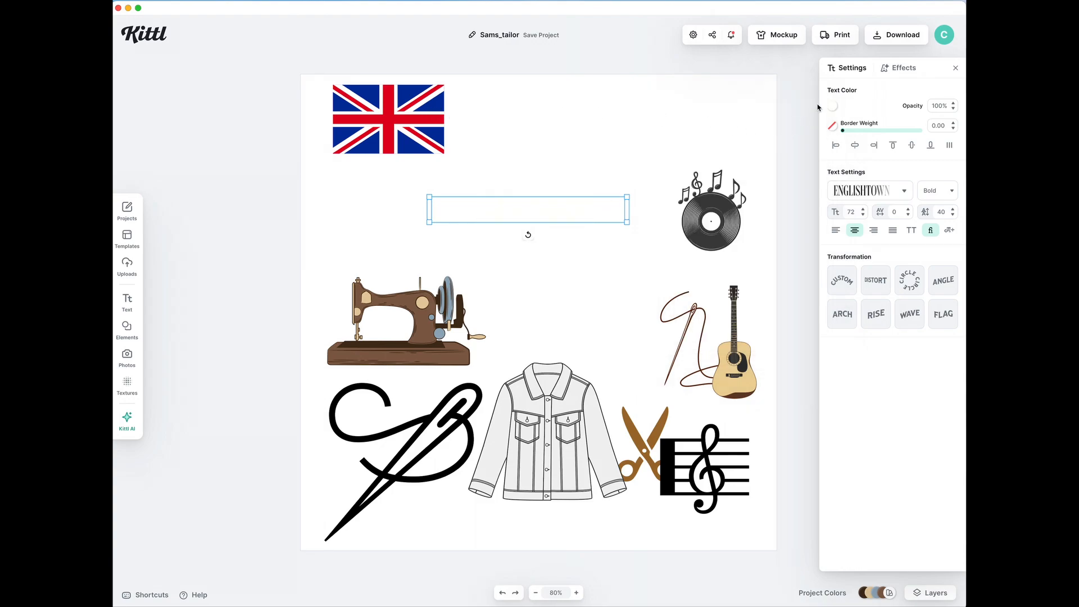
pyautogui.click(503, 593)
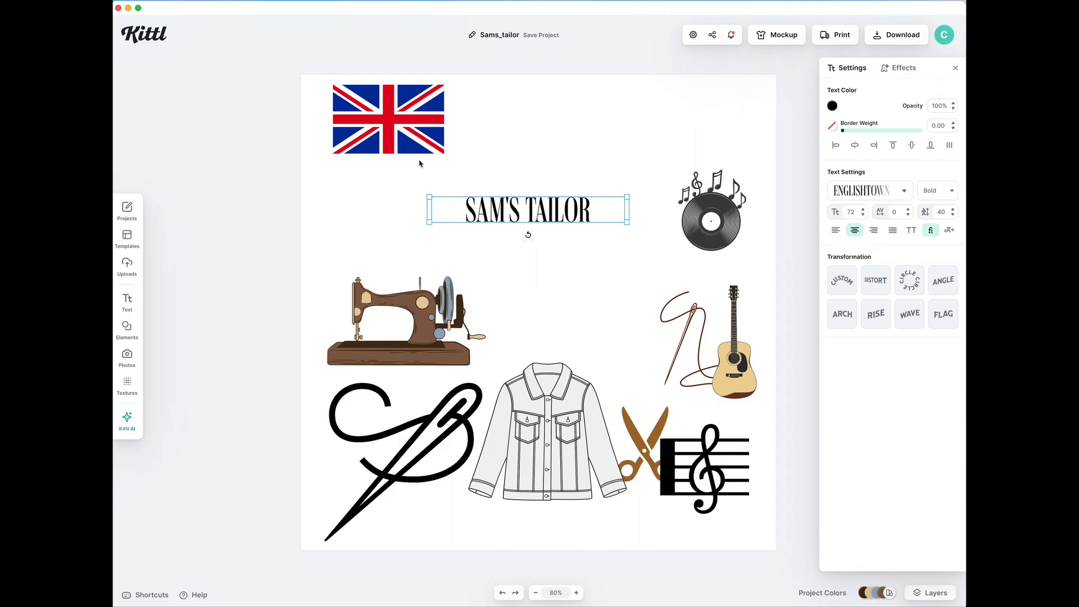
# Set the headline's text colour to the flag's red (e30020) from the document colours and nudge the headline slightly up and right.
pyautogui.click(833, 106)
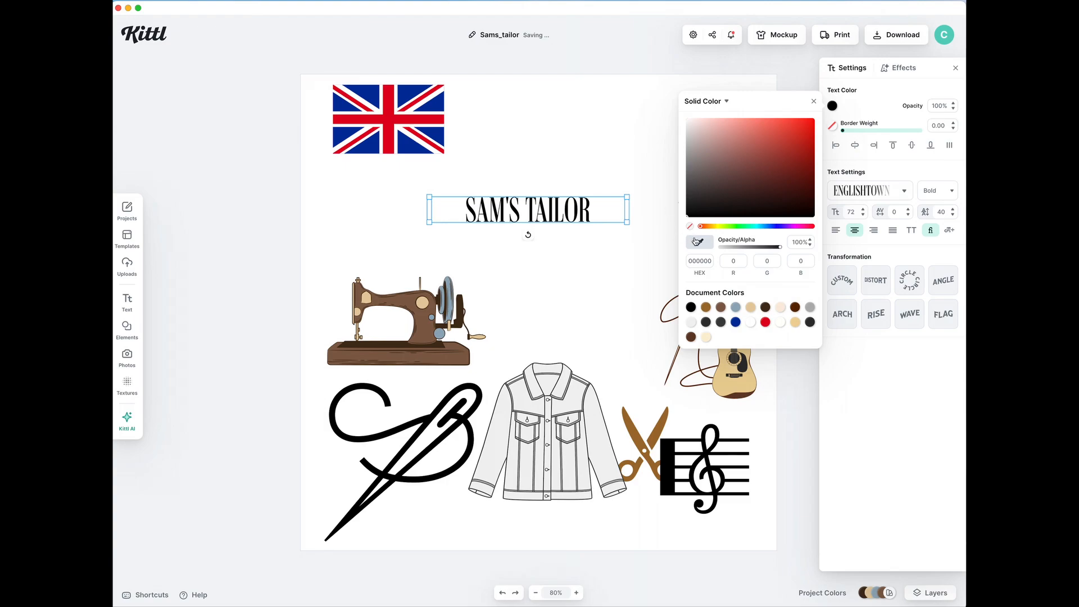
pyautogui.click(768, 324)
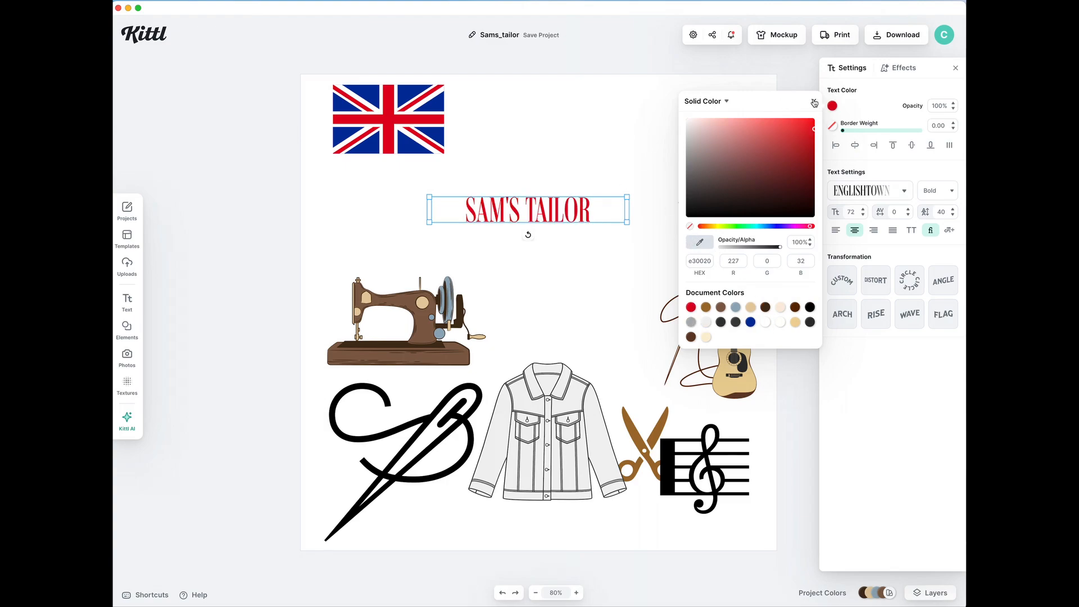
pyautogui.click(814, 103)
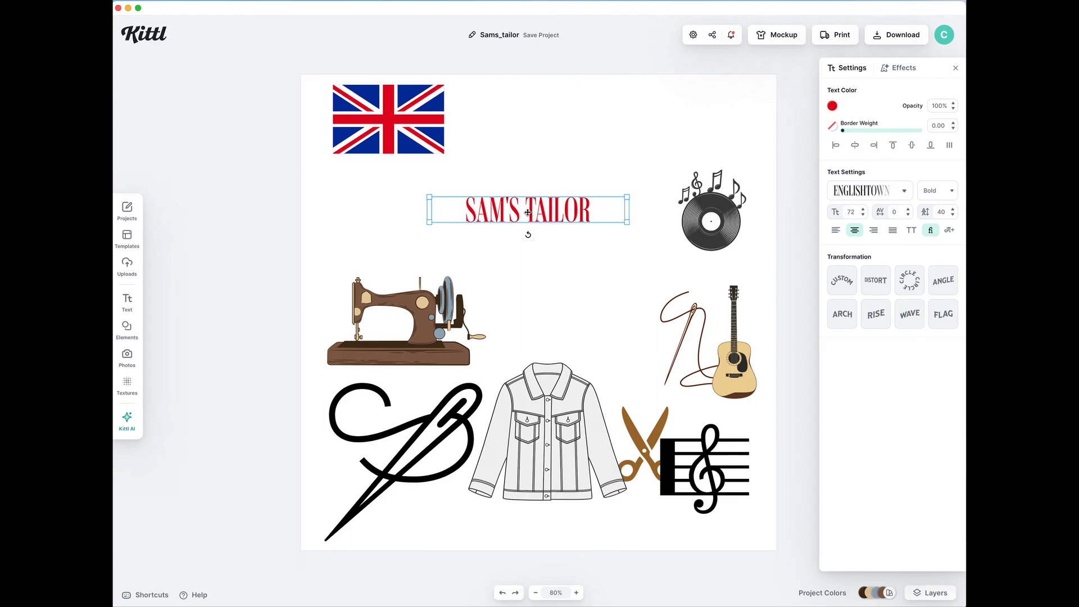
pyautogui.moveTo(524, 212); pyautogui.dragTo(535, 208)
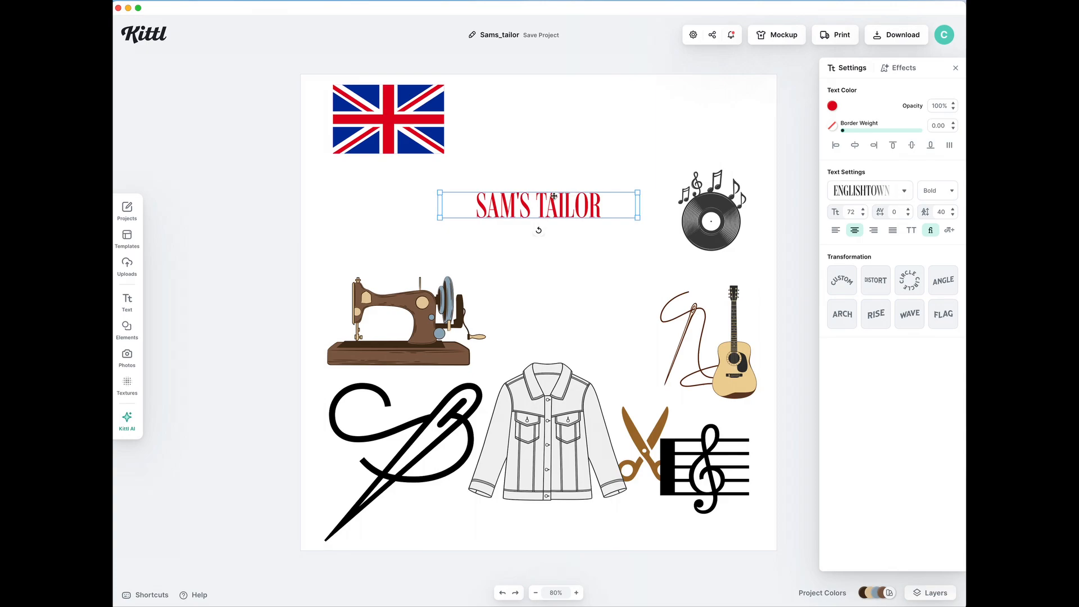
# Apply the Block Shadow shading effect to the headline and give the shadow a near-black document colour.
pyautogui.click(900, 68)
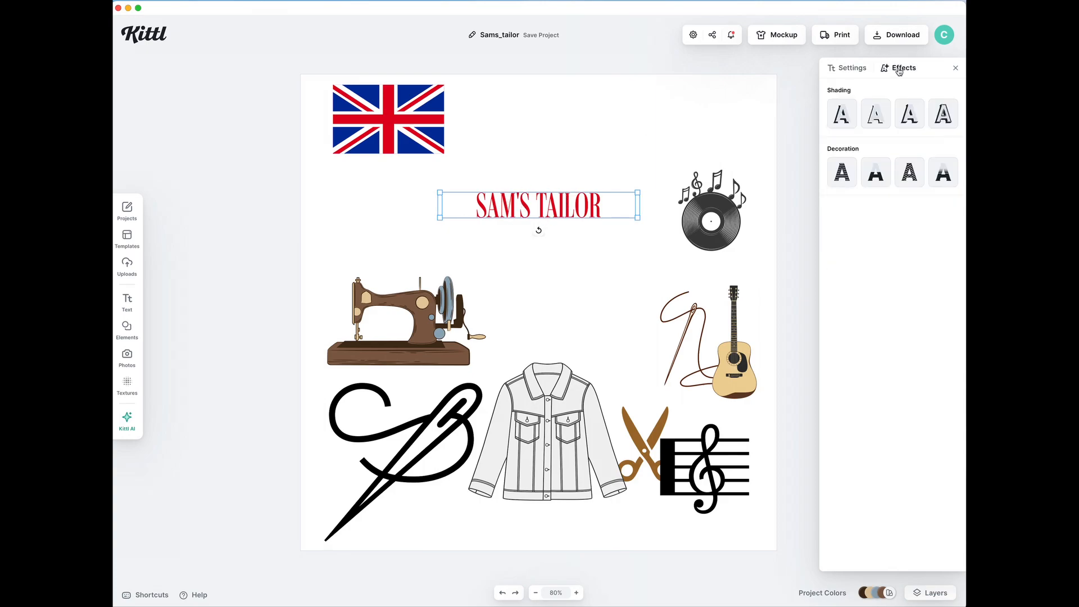
pyautogui.click(902, 112)
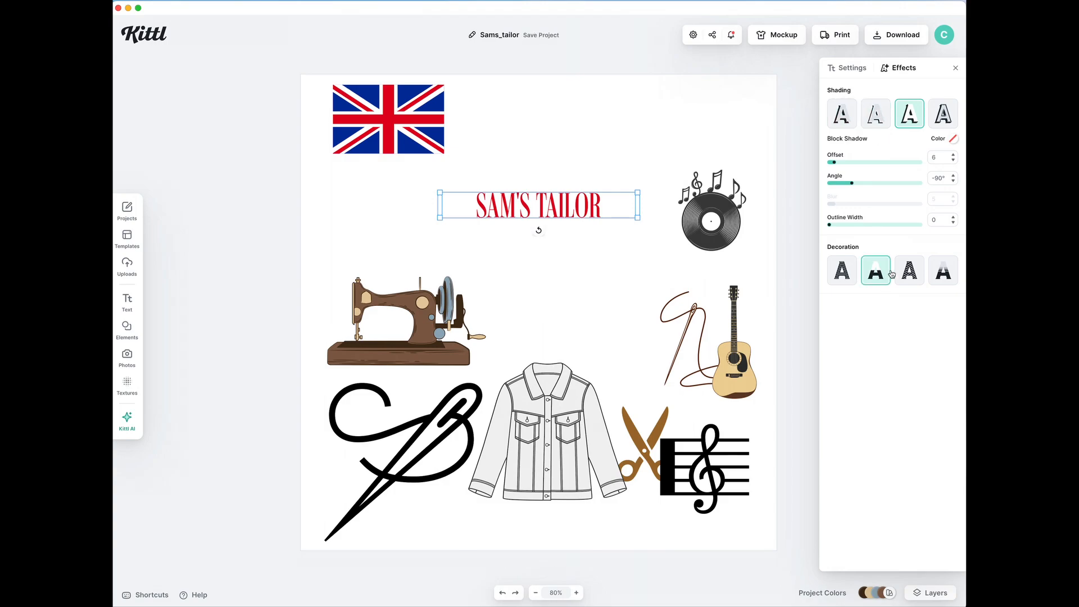
pyautogui.click(954, 141)
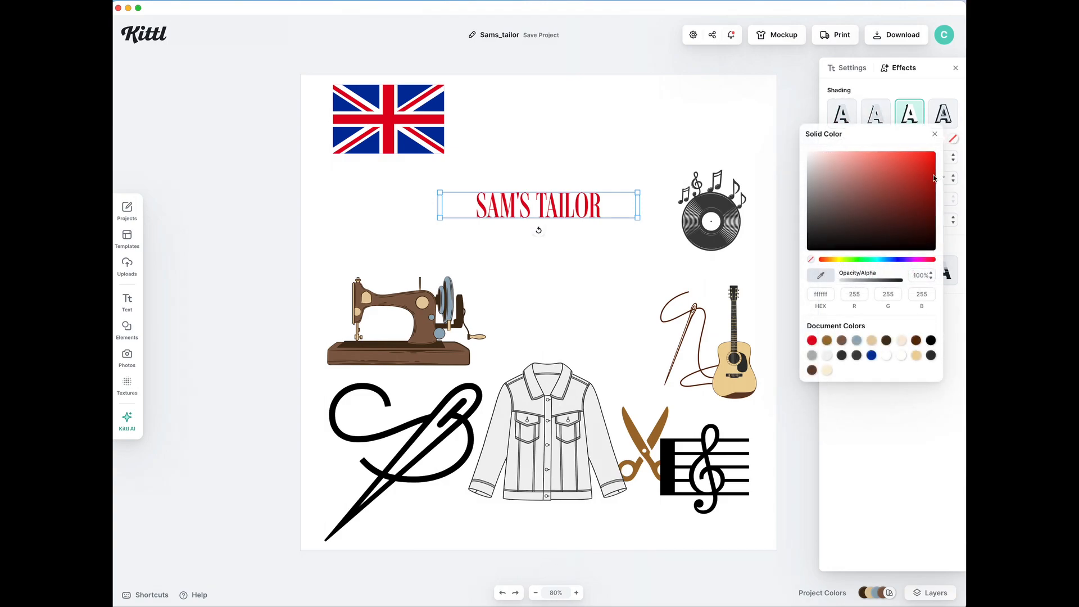
pyautogui.click(931, 356)
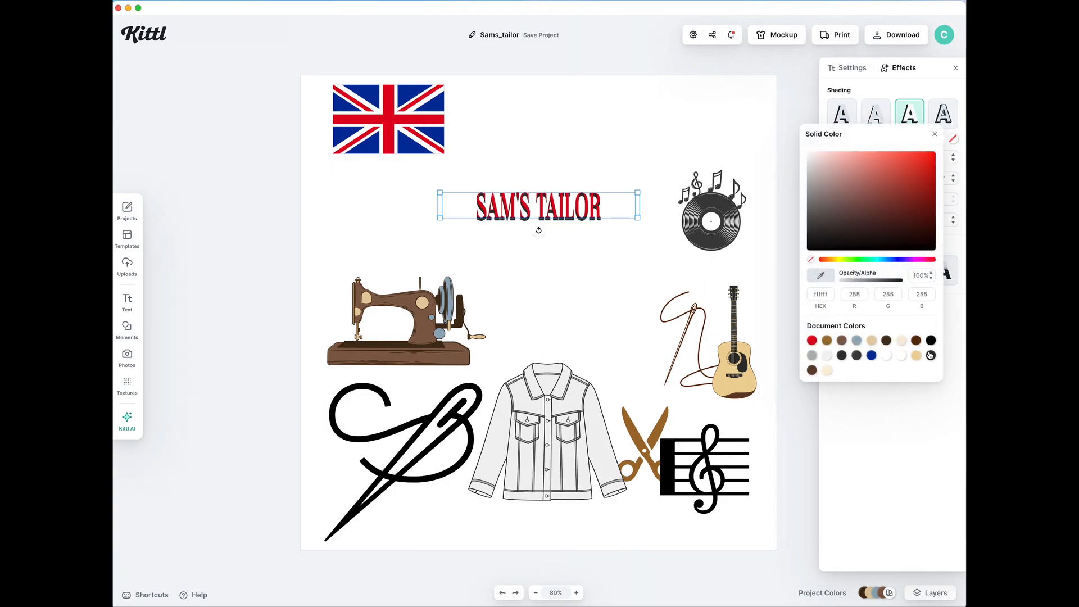
pyautogui.click(958, 324)
# Switch the headline's shading to Drop Shadow with an offset of 6 and an angle of -143°.
pyautogui.click(876, 114)
pyautogui.click(846, 119)
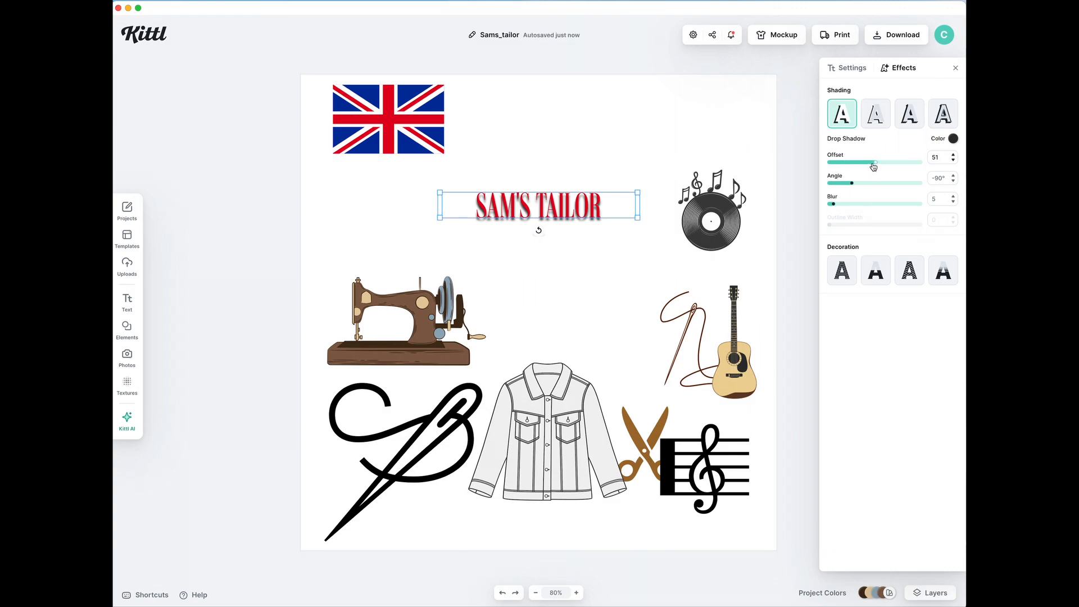
pyautogui.moveTo(873, 166); pyautogui.dragTo(841, 187)
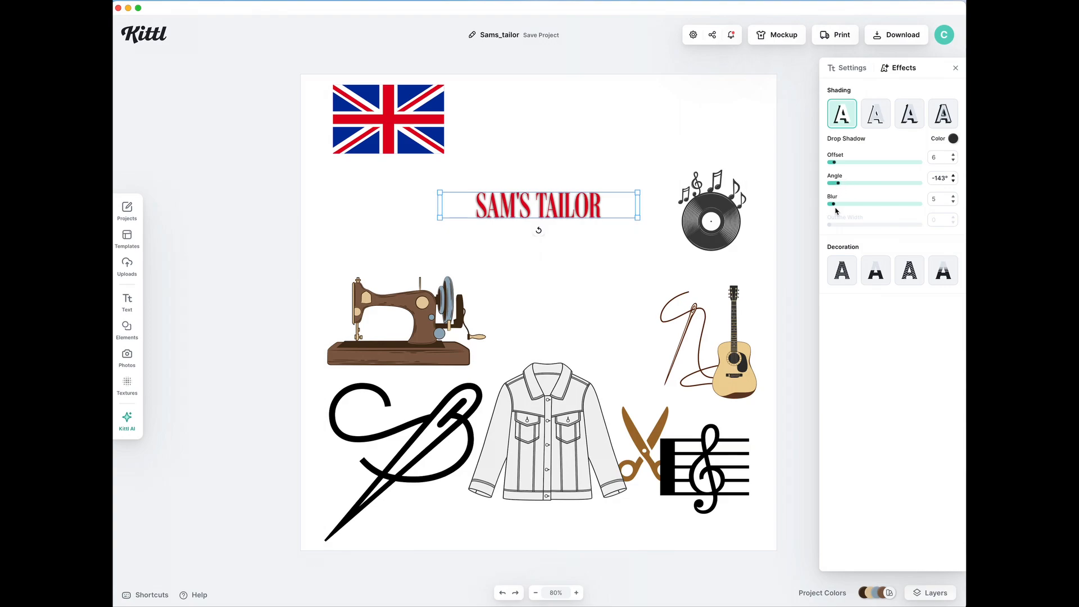
pyautogui.click(616, 253)
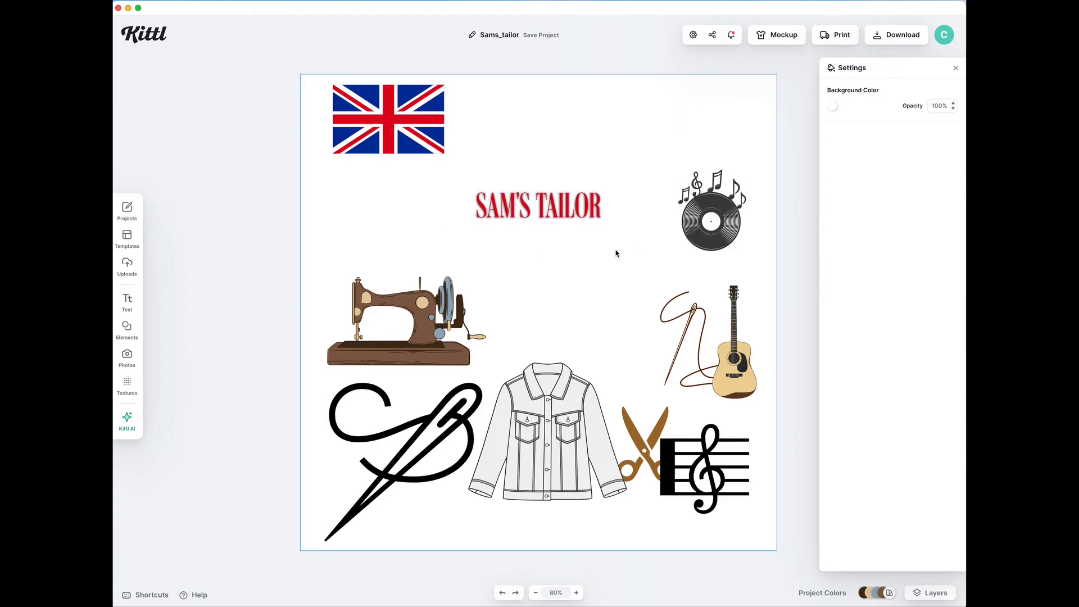
# Try the Arch and Custom transformations on the SAM'S TAILOR headline, bend its custom path into a wave, and undo the bend.
pyautogui.click(580, 214)
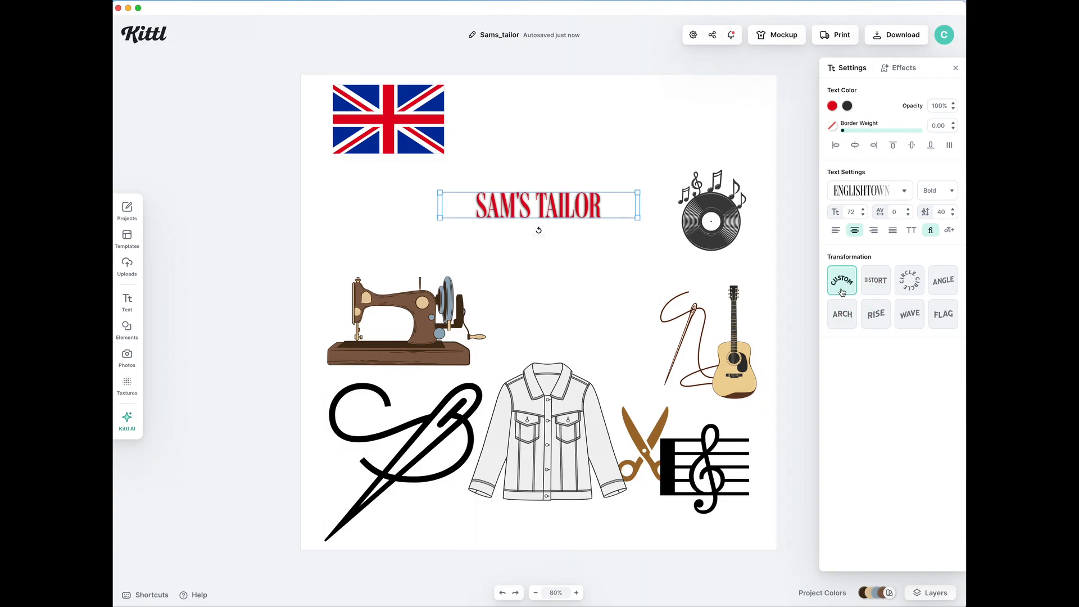
pyautogui.click(843, 292)
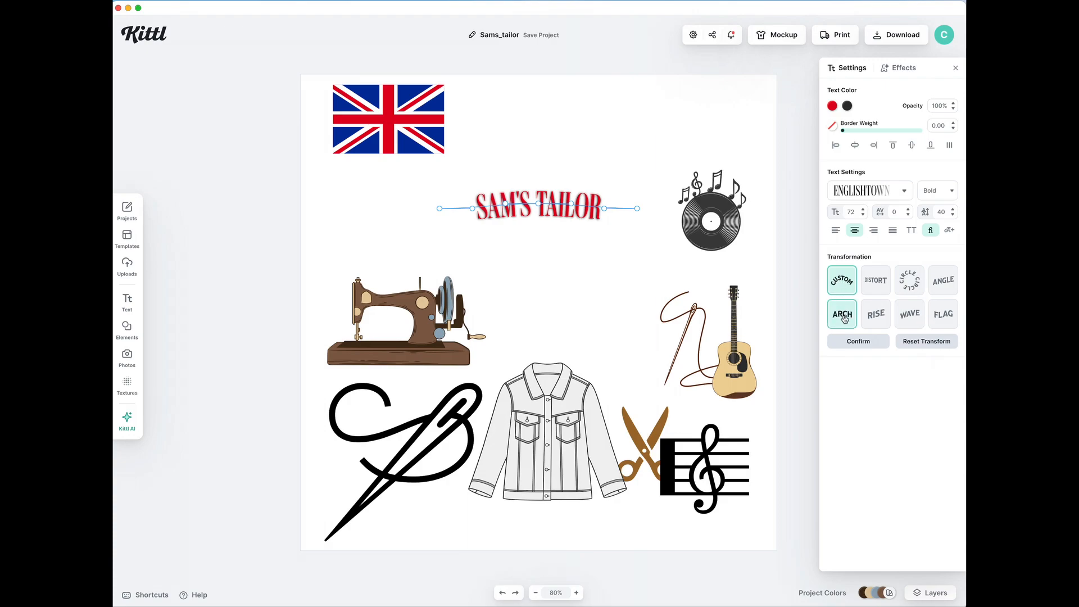
pyautogui.click(843, 315)
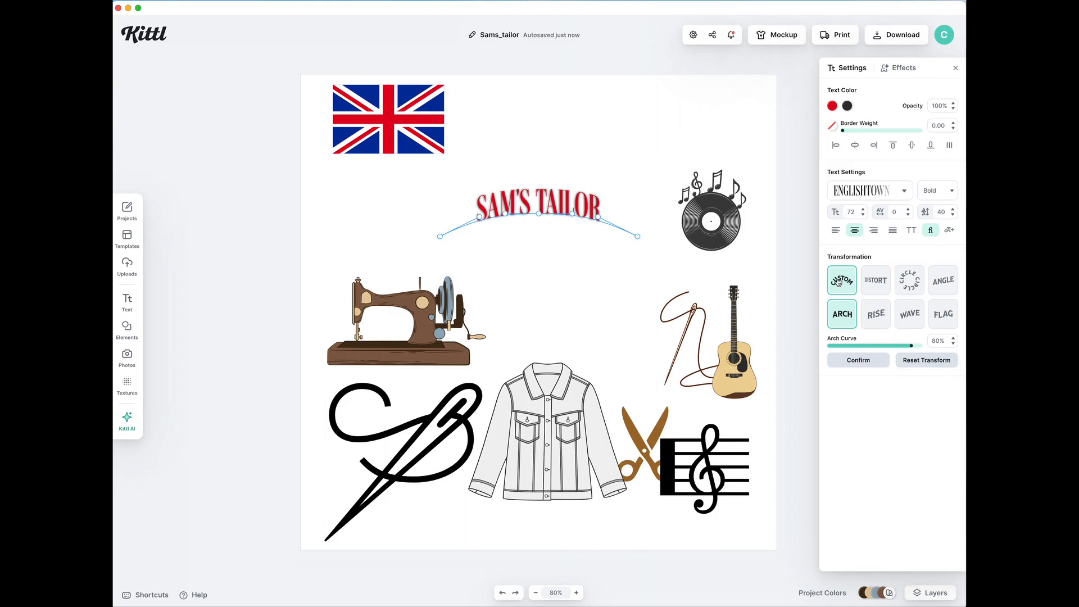
pyautogui.click(838, 283)
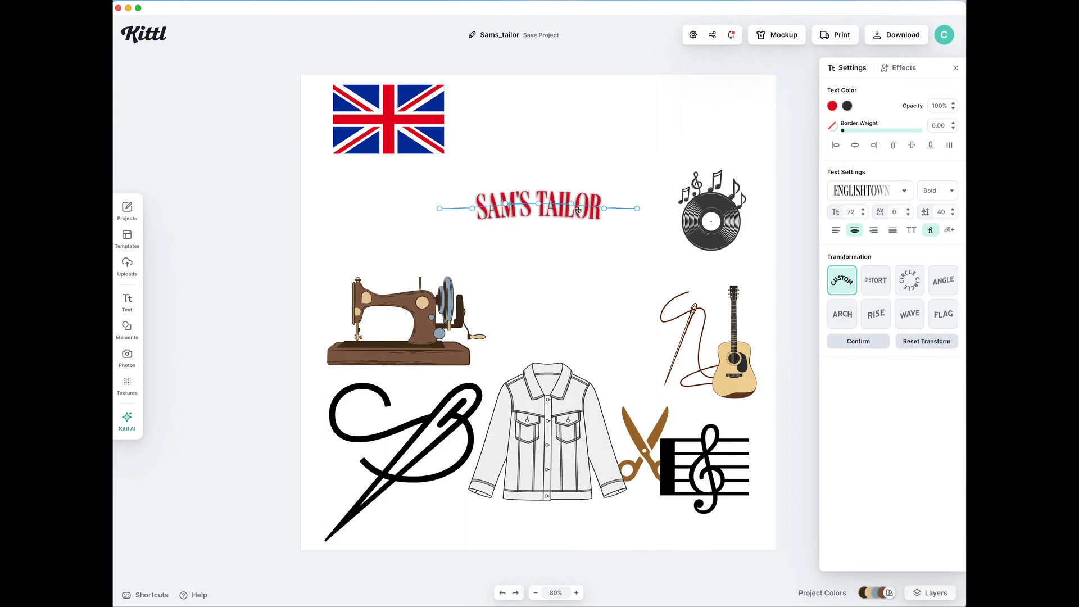
pyautogui.moveTo(569, 204); pyautogui.dragTo(569, 235)
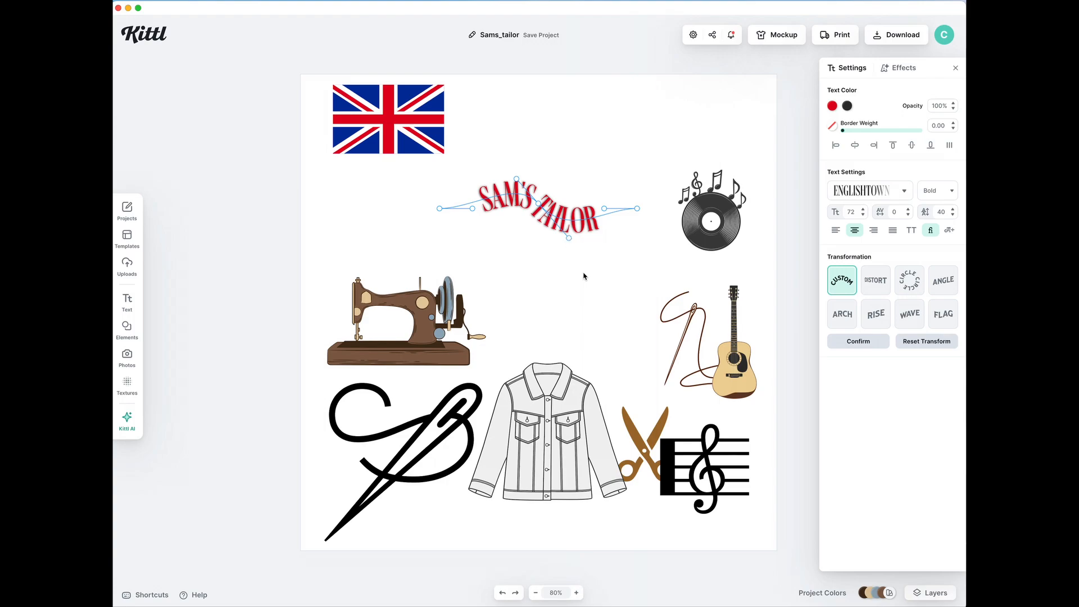
pyautogui.click(593, 290)
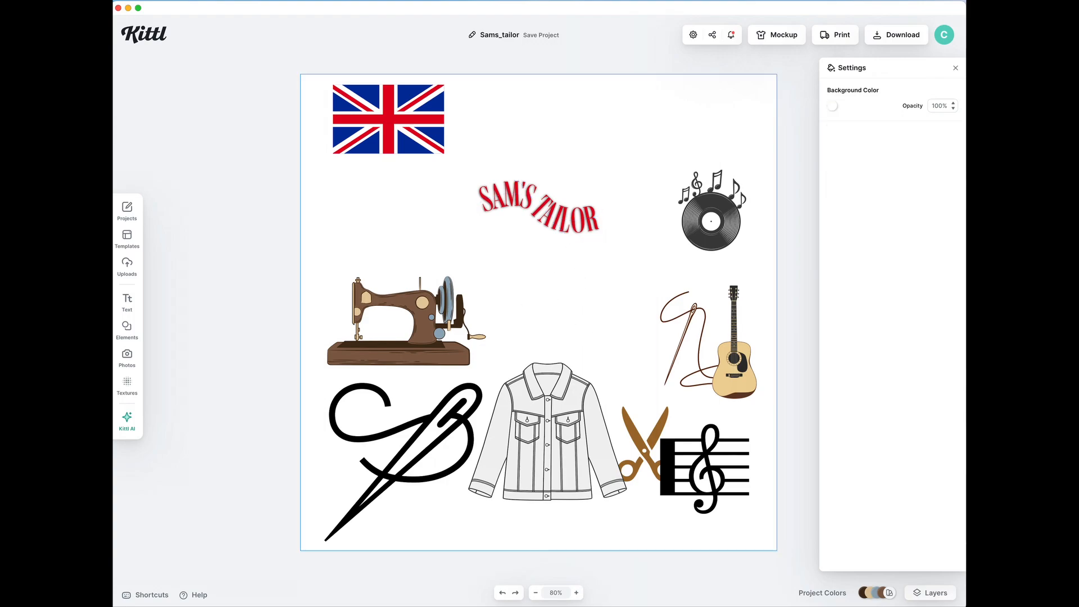
pyautogui.click(503, 592)
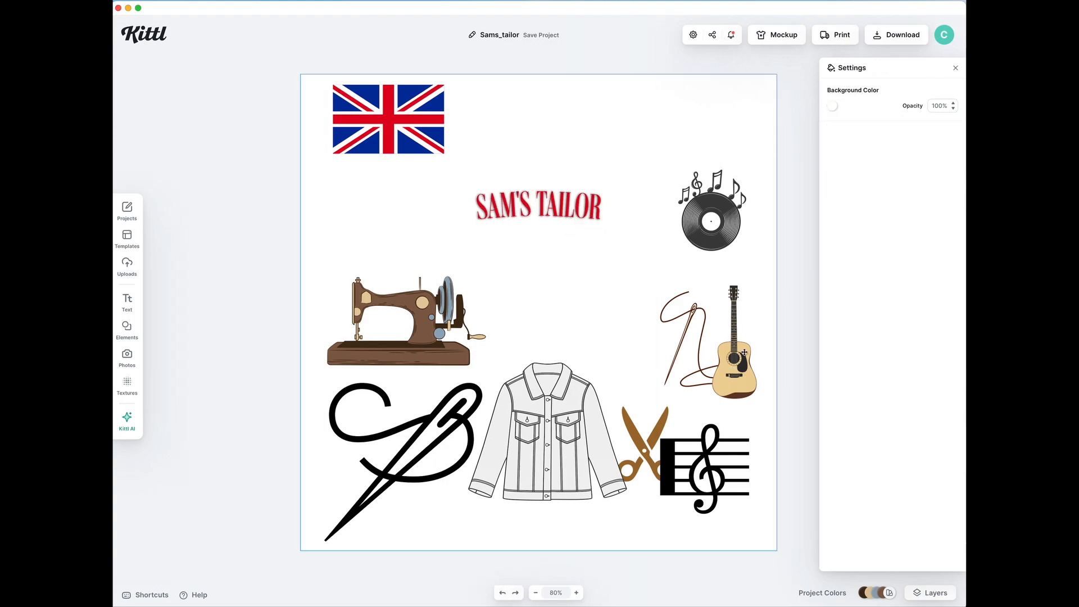
# Remove the headline's Custom transformation and apply the Arch transformation with an 80% curve.
pyautogui.click(537, 210)
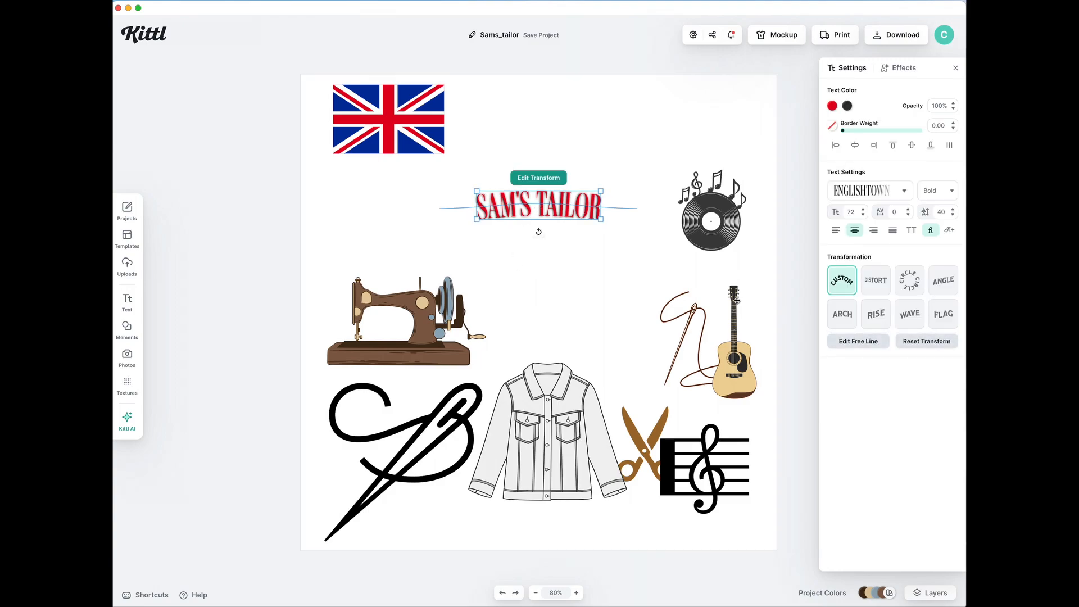
pyautogui.click(841, 286)
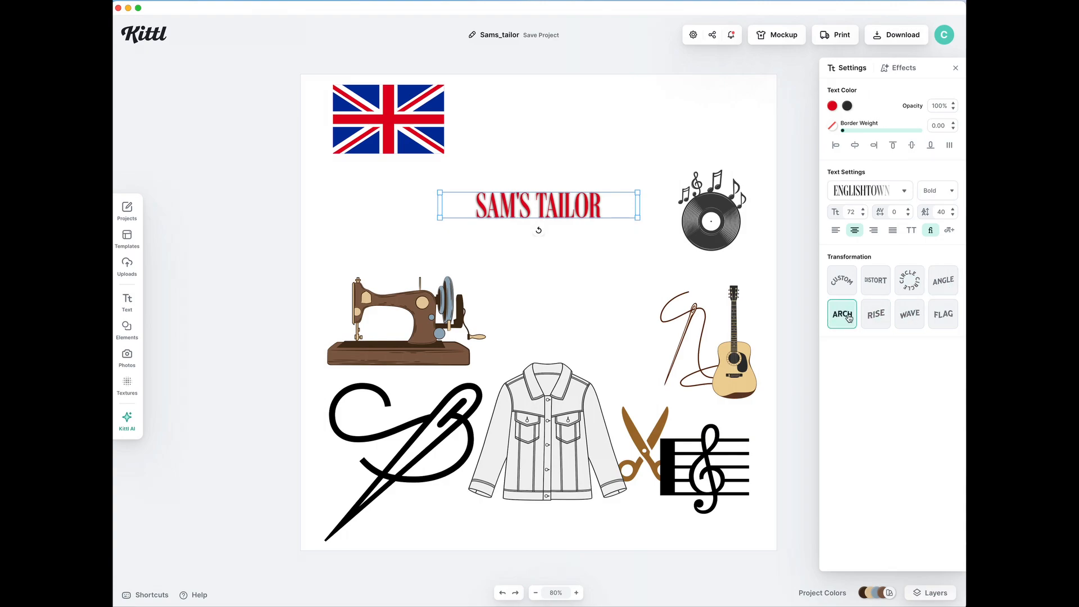
pyautogui.click(906, 319)
pyautogui.click(848, 323)
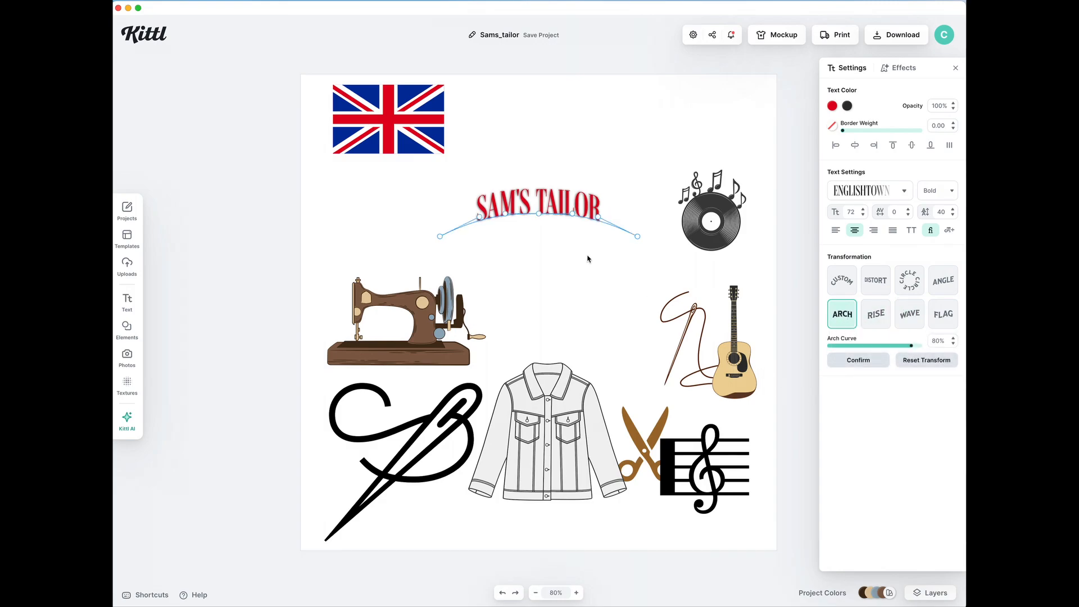
pyautogui.click(614, 277)
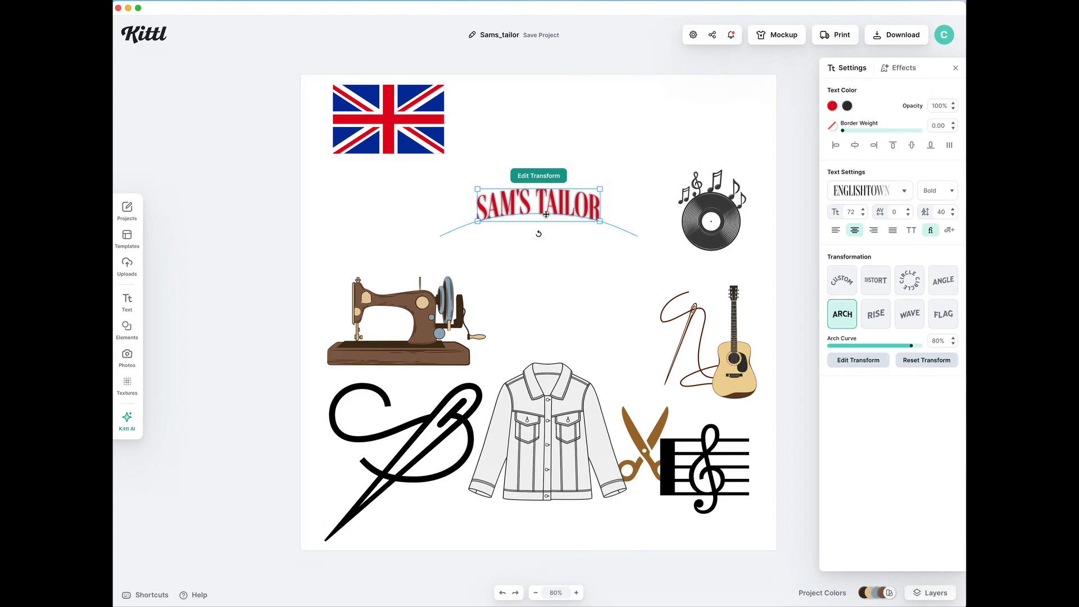
# Shrink the Union Jack to about half size, place it just left of the headline, and move the sewing machine beneath the headline.
pyautogui.click(418, 125)
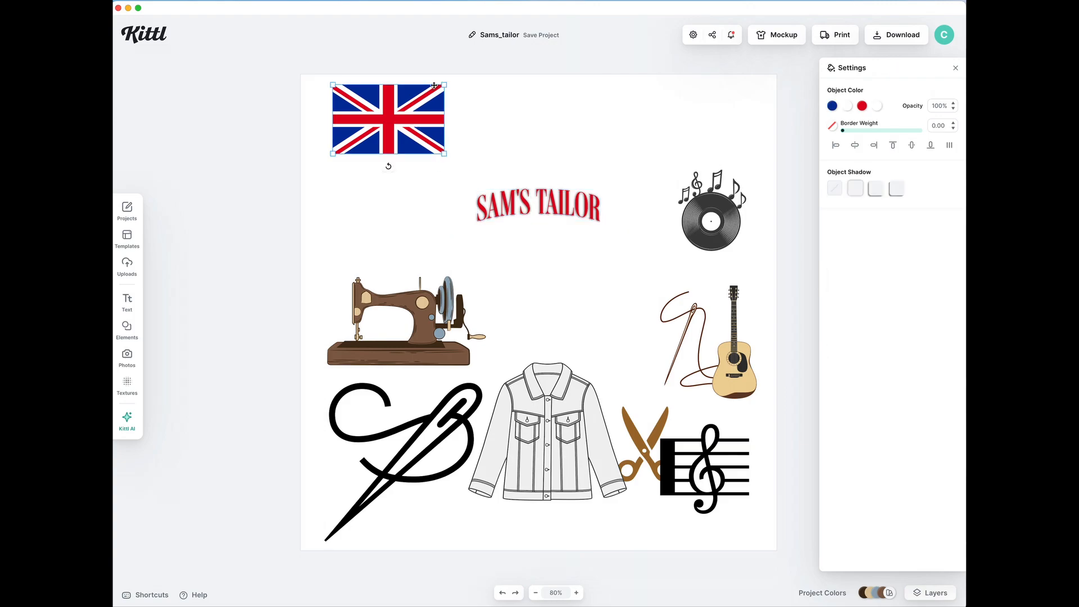
pyautogui.moveTo(444, 86); pyautogui.dragTo(436, 212)
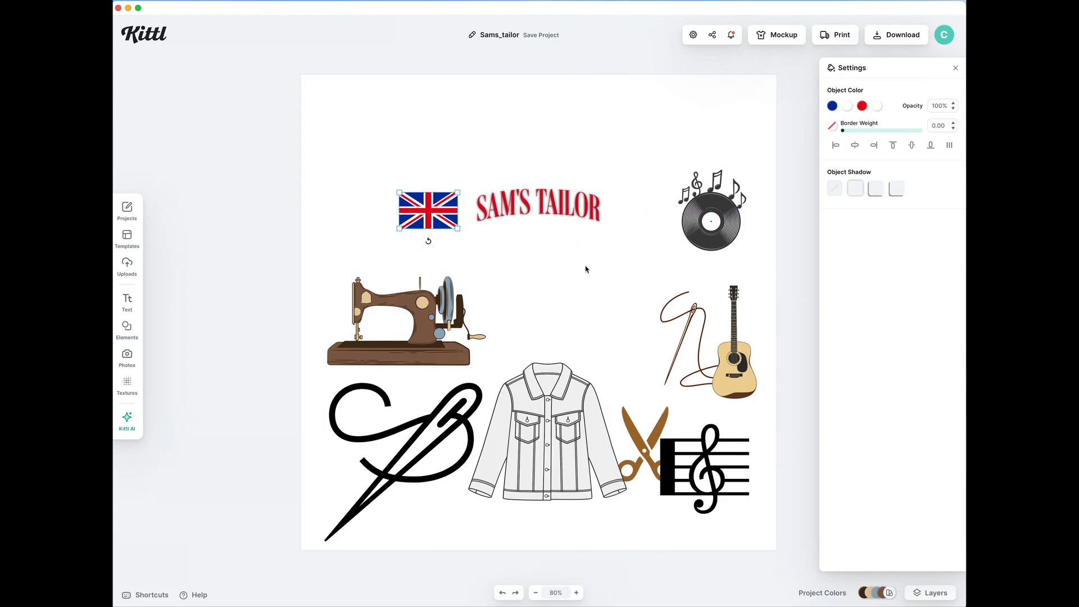
pyautogui.moveTo(419, 317); pyautogui.dragTo(550, 277)
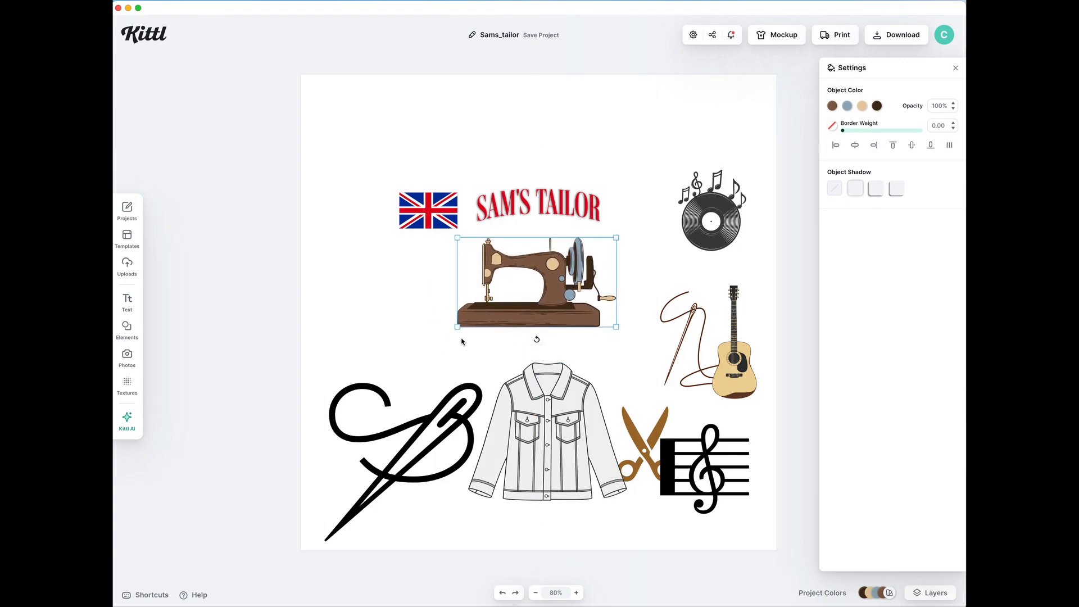
# Shrink the denim jacket and move the treble clef staff to the sewing machine's left side so the two overlap.
pyautogui.click(563, 400)
pyautogui.moveTo(629, 360); pyautogui.dragTo(577, 405)
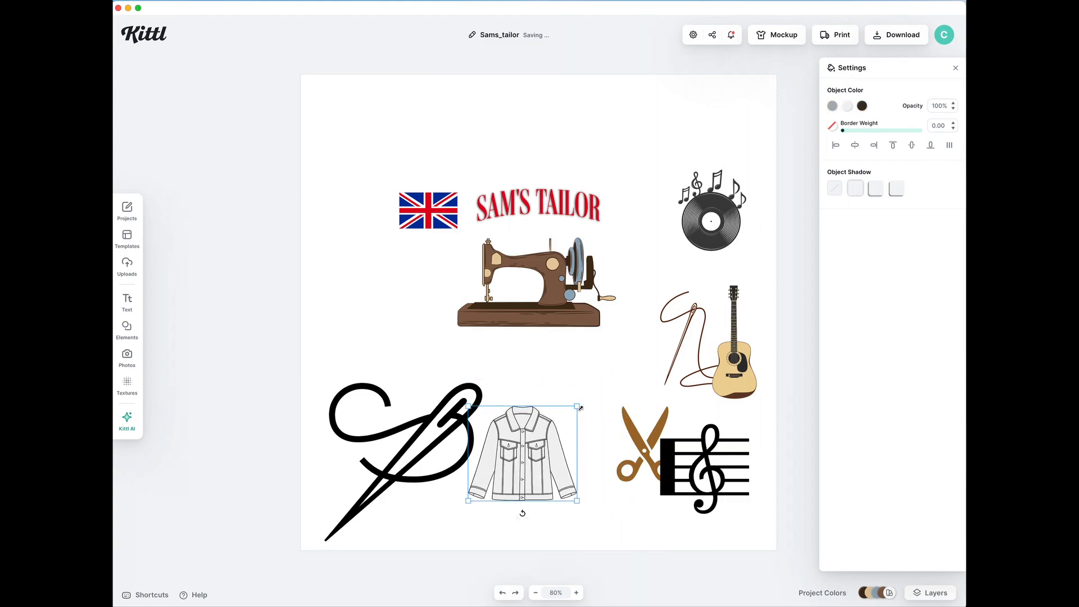
pyautogui.moveTo(711, 475); pyautogui.dragTo(419, 295)
pyautogui.click(557, 400)
pyautogui.moveTo(551, 322); pyautogui.dragTo(532, 310)
# Reorder the layers so the treble clef staff sits below the sewing machine, just above the headline text layer.
pyautogui.click(936, 595)
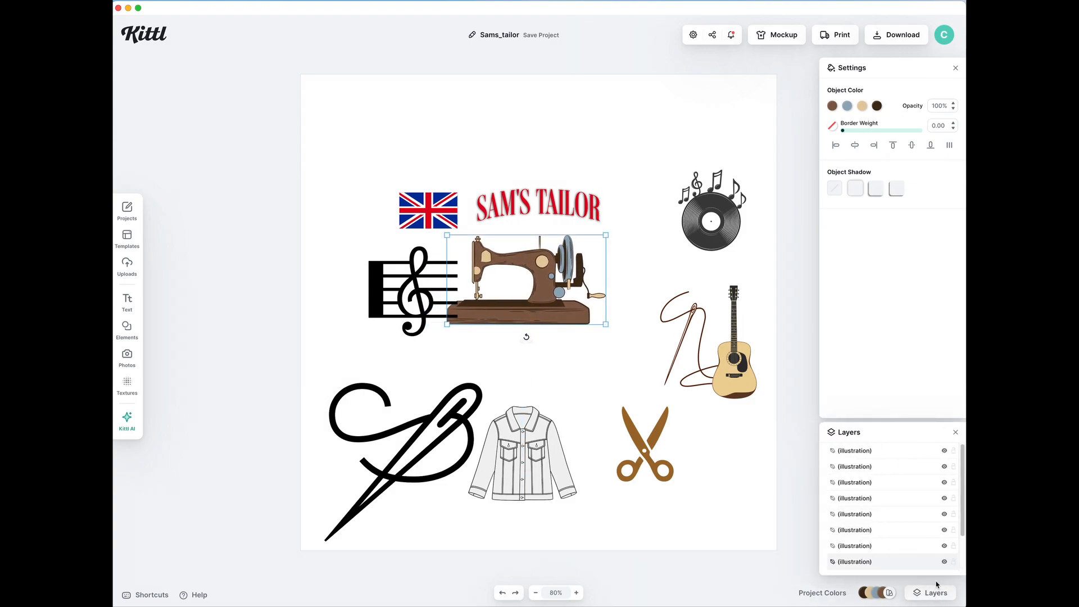
pyautogui.scroll(-2, 913, 561)
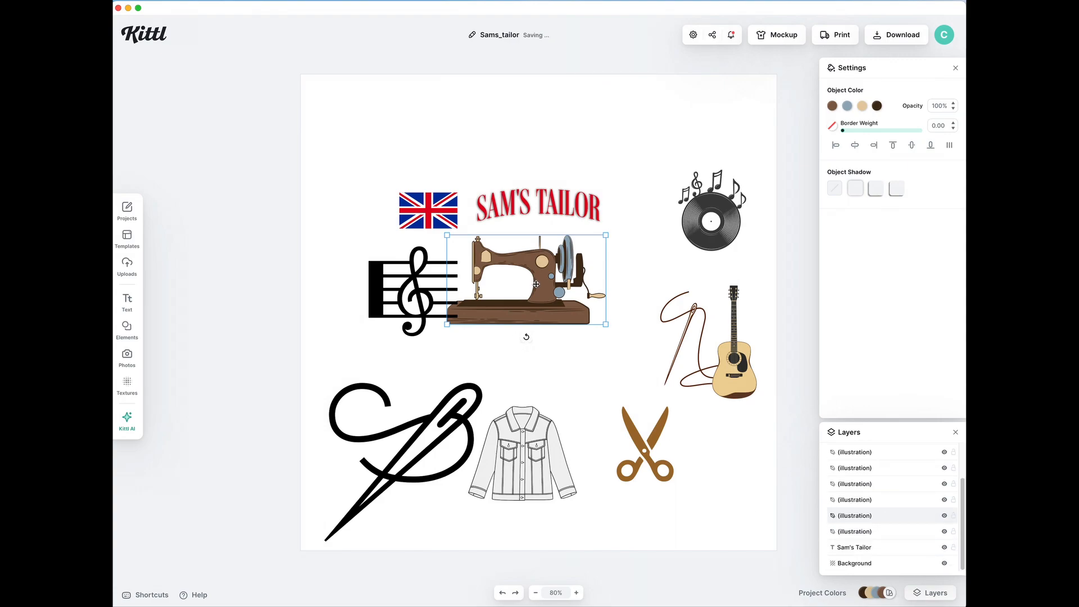
pyautogui.click(379, 288)
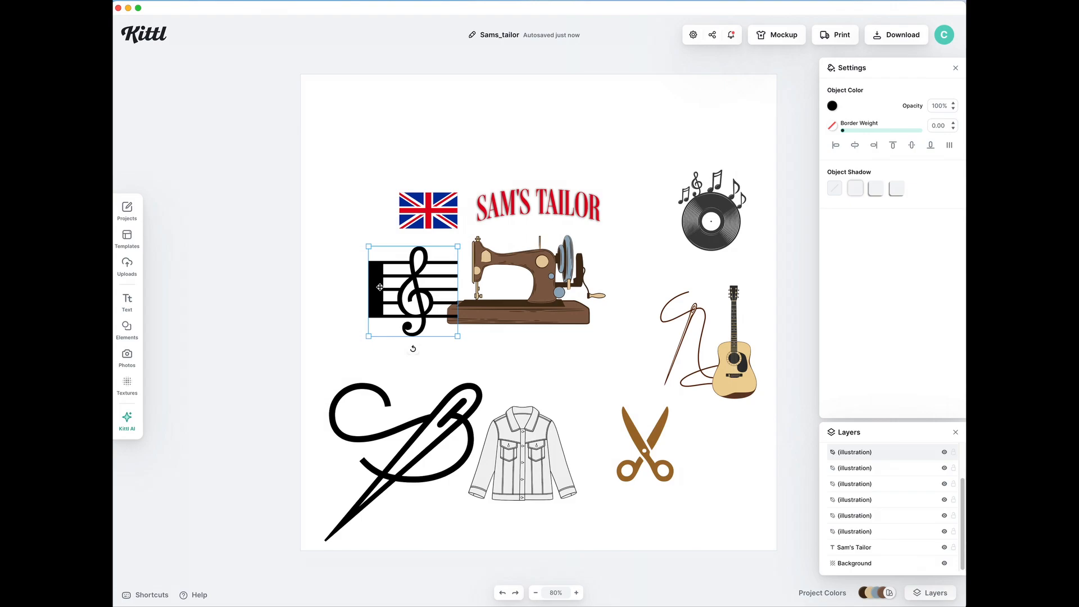
pyautogui.moveTo(899, 458); pyautogui.dragTo(903, 539)
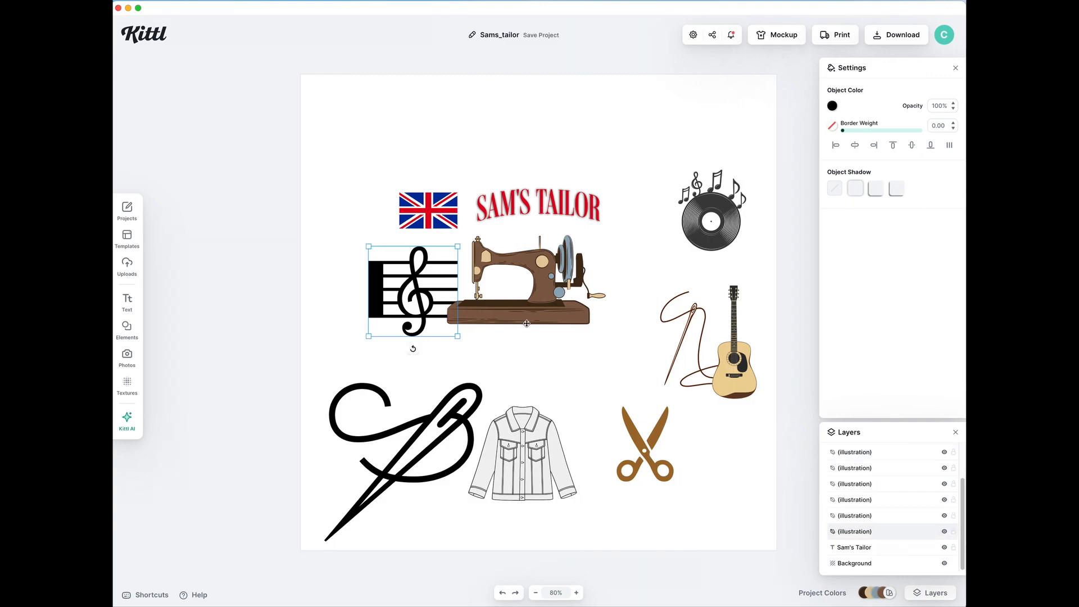
# Shift the sewing machine slightly right and tuck the right end of the treble clef staff behind it.
pyautogui.moveTo(522, 305); pyautogui.dragTo(525, 314)
pyautogui.click(532, 359)
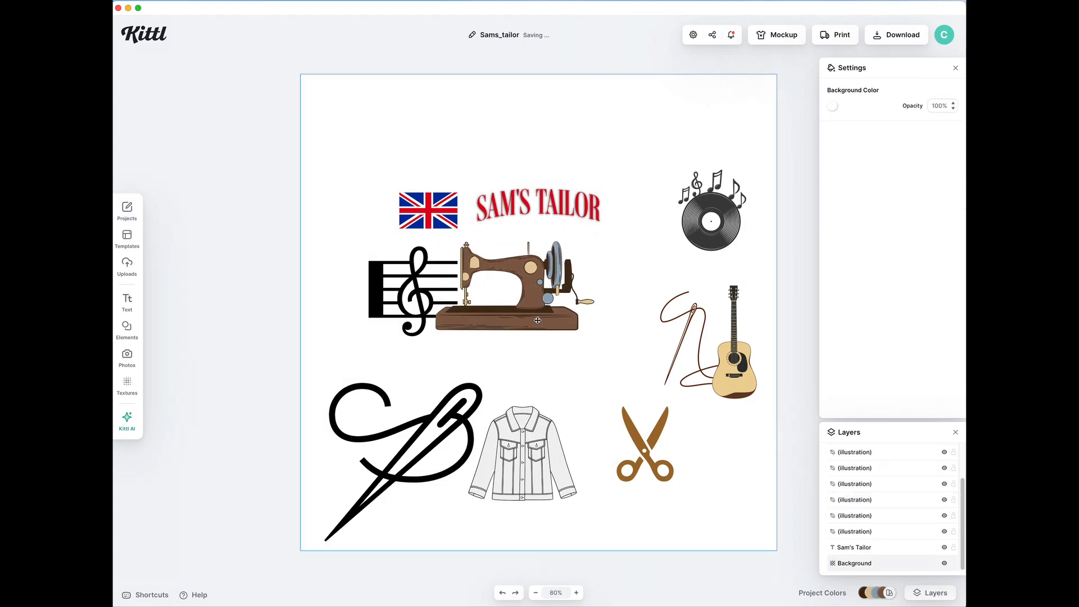
pyautogui.moveTo(537, 320); pyautogui.dragTo(567, 319)
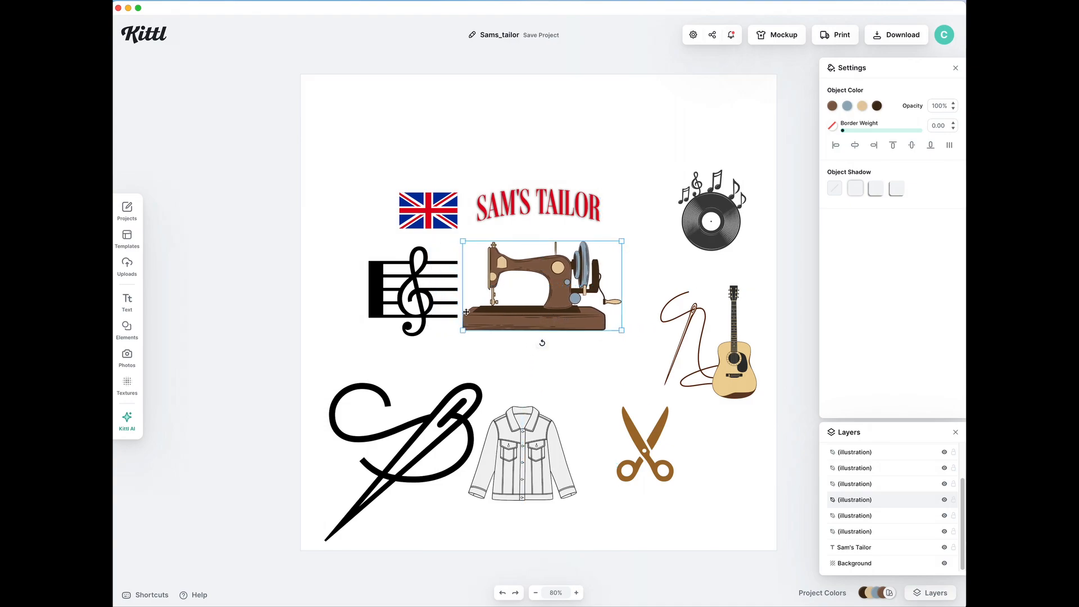
pyautogui.moveTo(417, 308); pyautogui.dragTo(449, 323)
pyautogui.click(516, 370)
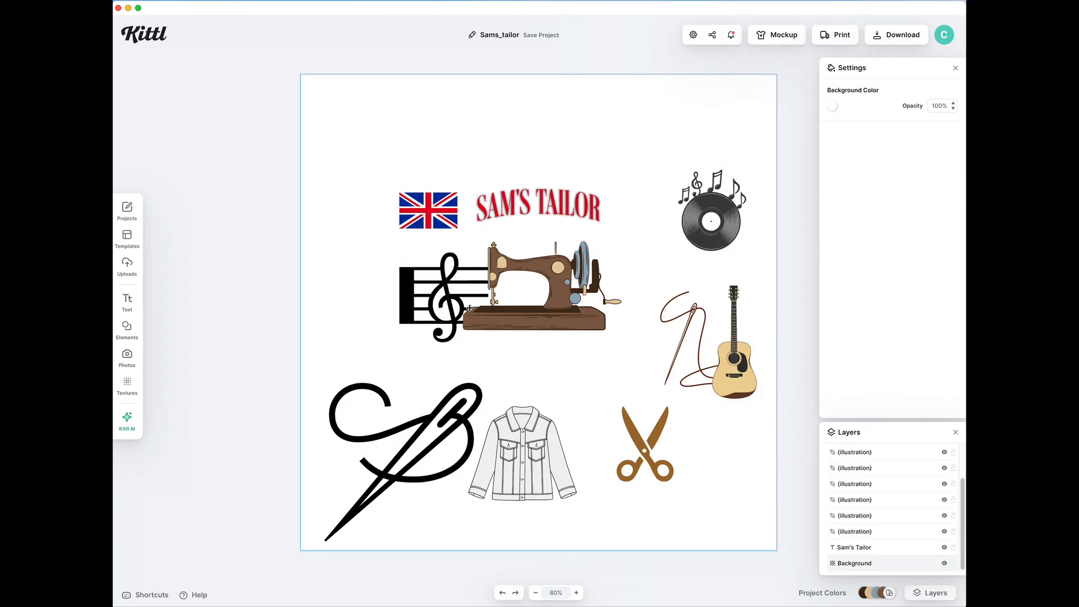
# Recolour the treble clef staff with the Union Jack's dark blue from the document colours.
pyautogui.click(452, 308)
pyautogui.click(832, 106)
pyautogui.click(766, 322)
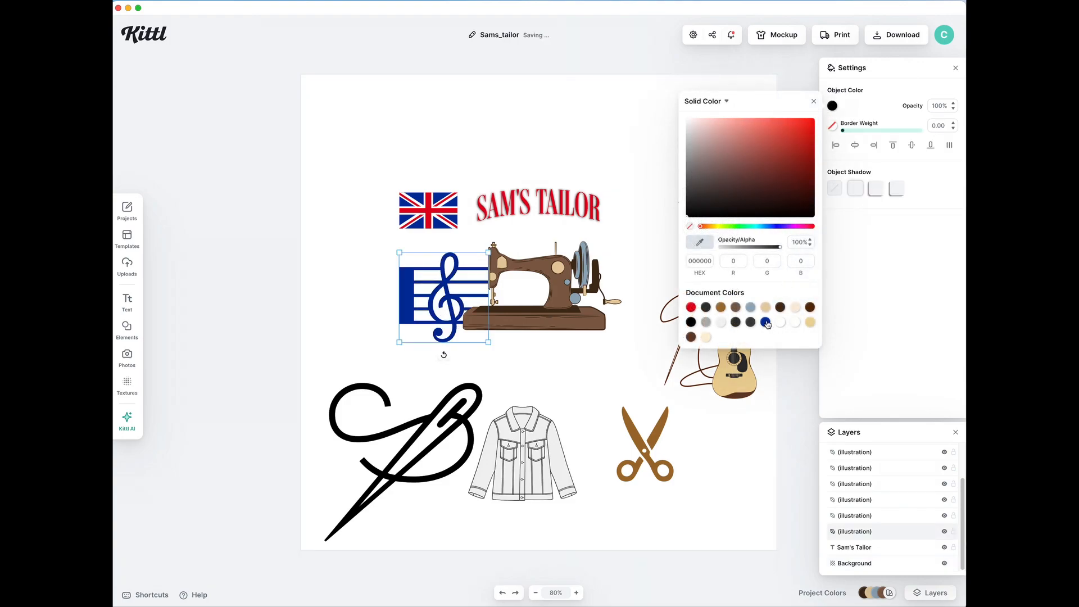
pyautogui.click(579, 356)
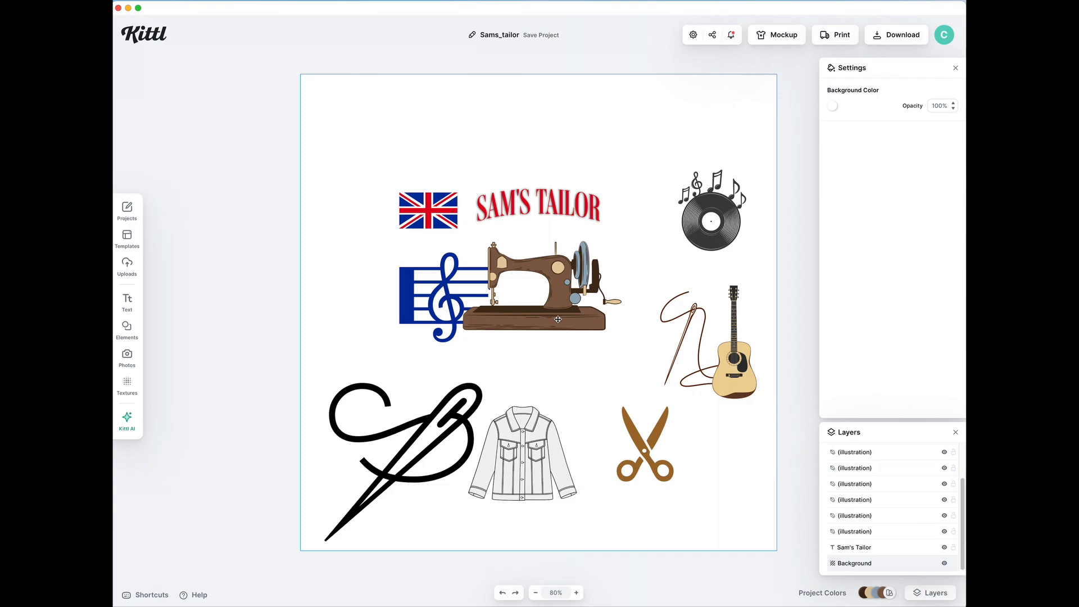
# Move the scissors to the jacket's upper right and place the vinyl record against the right side of the sewing machine.
pyautogui.moveTo(643, 444); pyautogui.dragTo(590, 409)
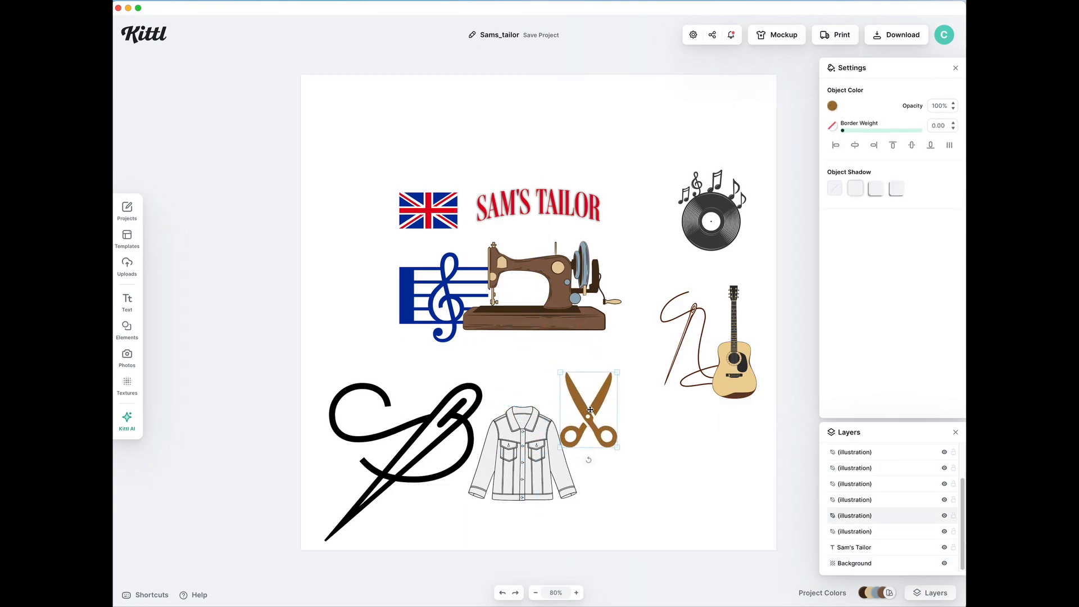
pyautogui.moveTo(727, 234); pyautogui.dragTo(648, 302)
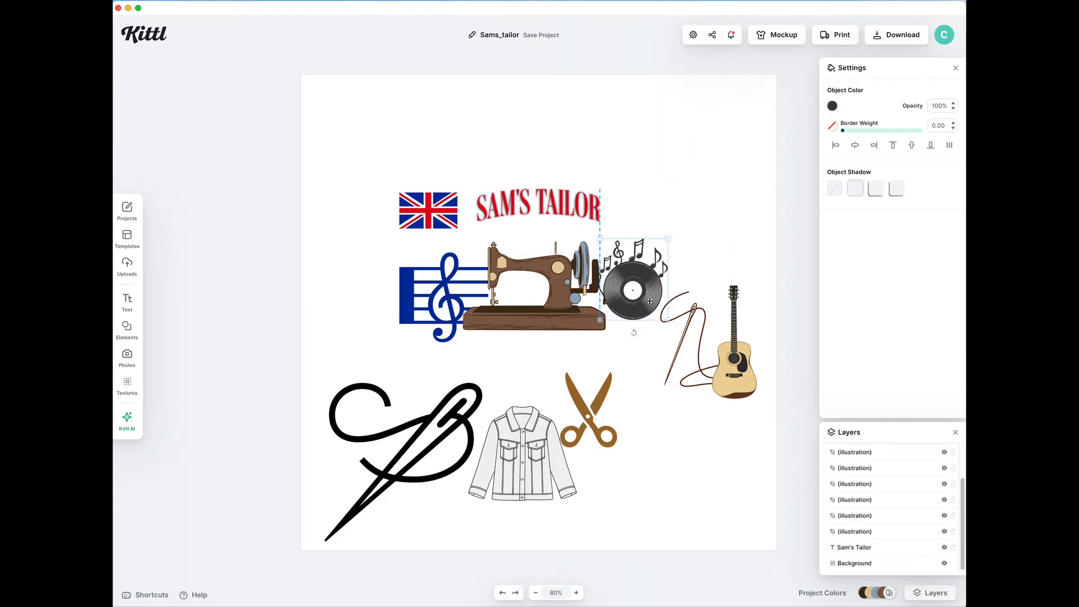
pyautogui.click(647, 385)
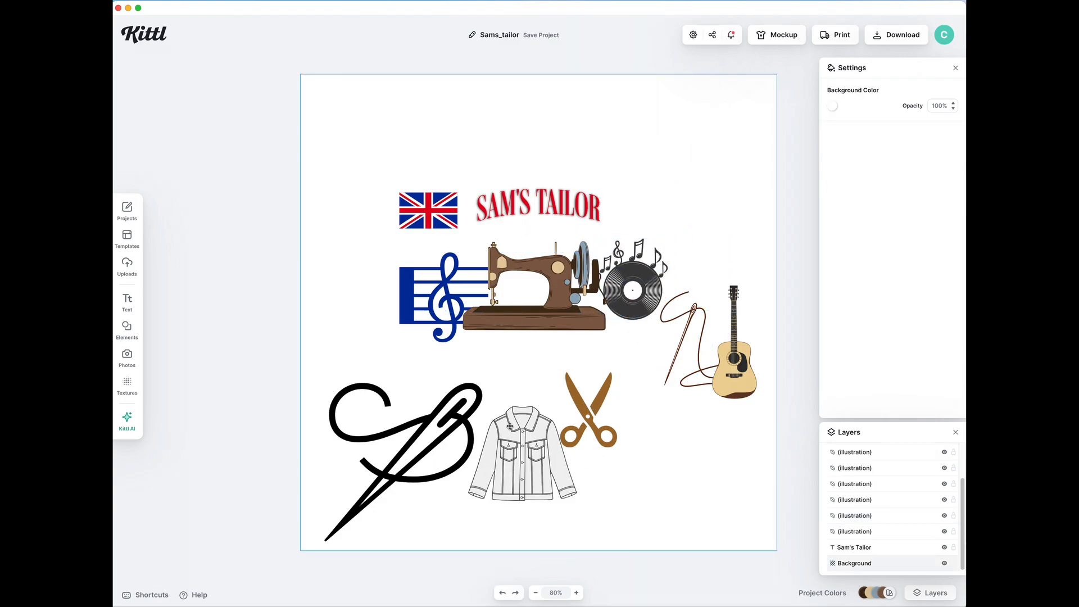
# Delete the large black needle-and-thread illustration from the lower left of the artboard.
pyautogui.click(420, 431)
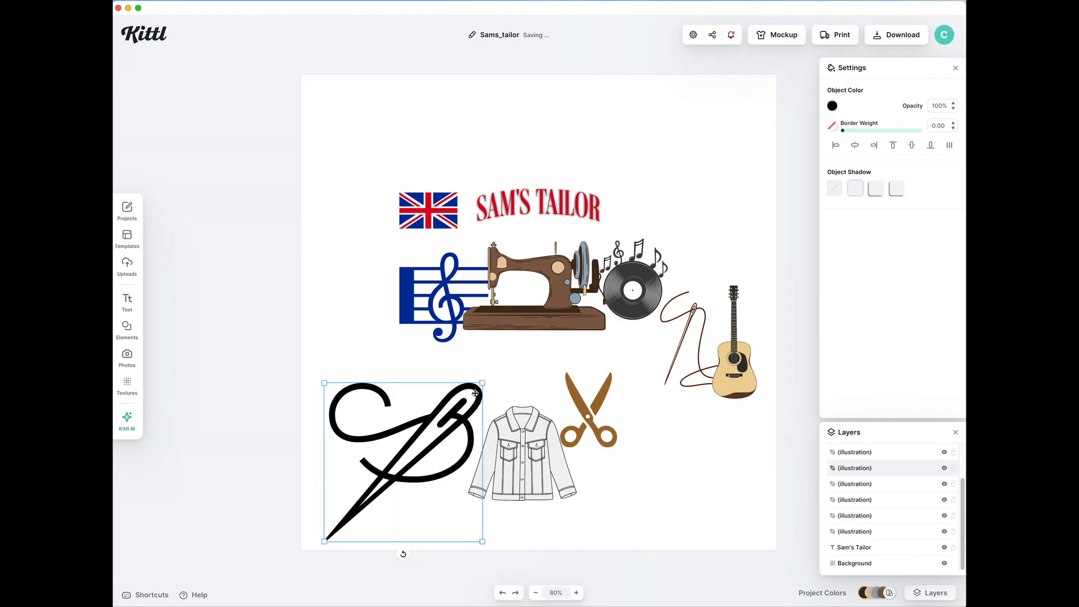
pyautogui.moveTo(483, 383); pyautogui.dragTo(447, 389)
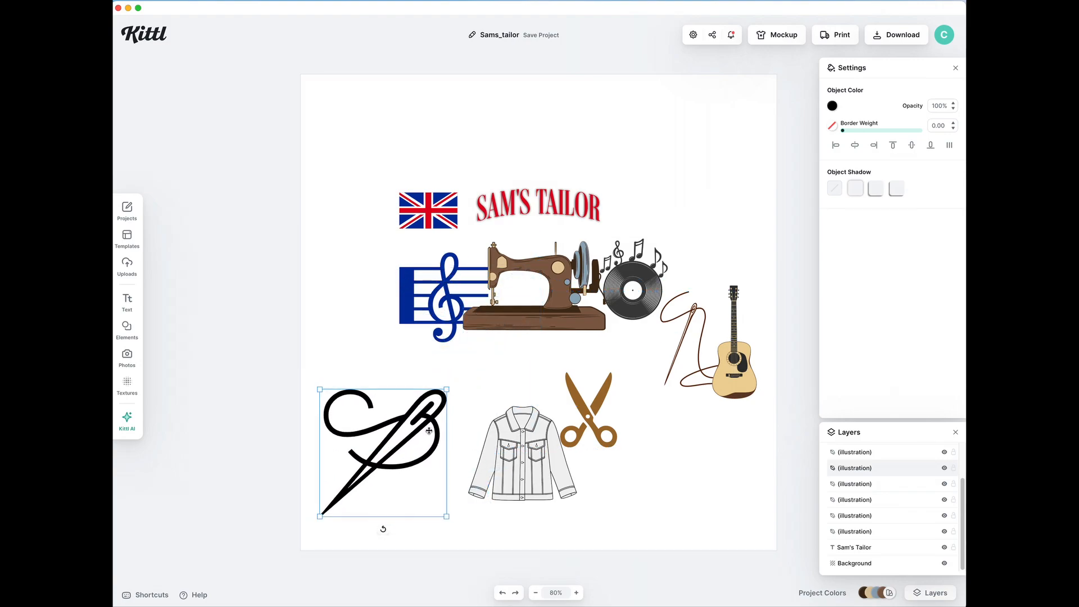
pyautogui.press('Delete')
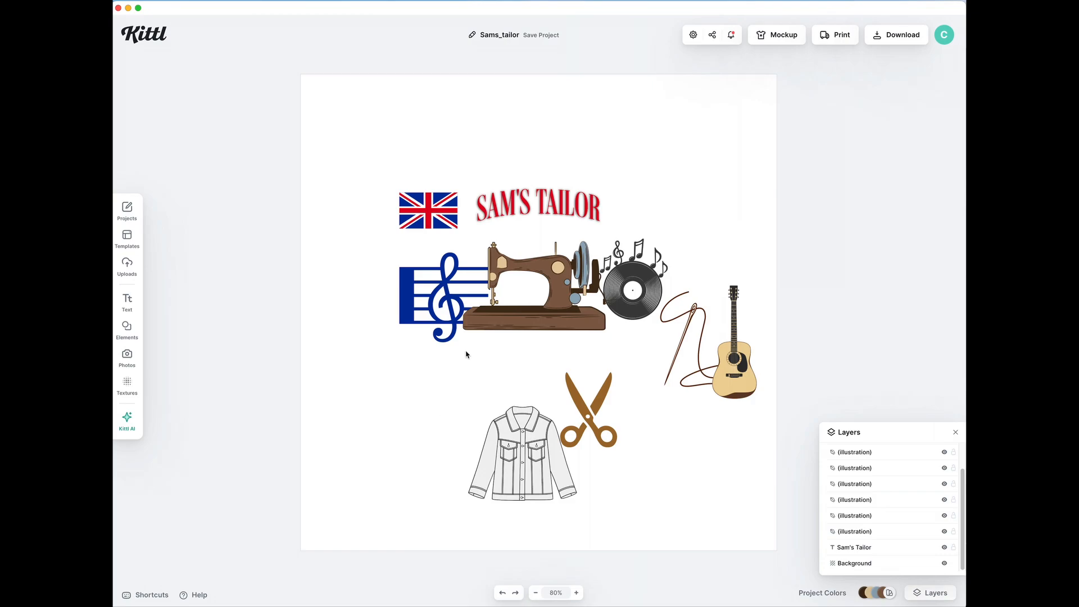
# Shrink the brown needle and thread, place it just right of the headline, and move the scissors clear of the jacket.
pyautogui.moveTo(687, 322); pyautogui.dragTo(641, 167)
pyautogui.moveTo(686, 141); pyautogui.dragTo(623, 206)
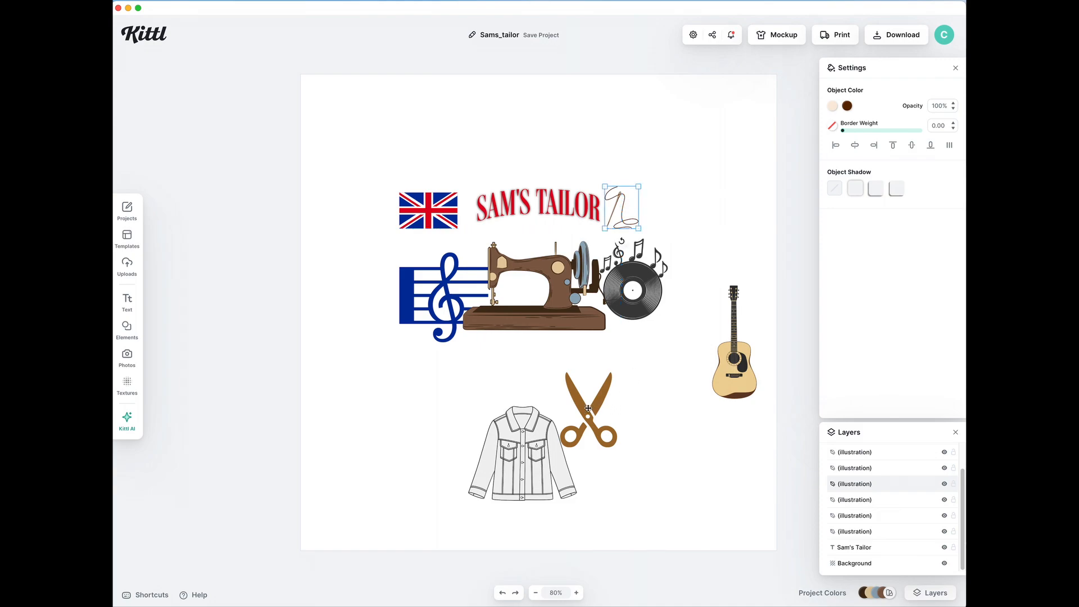
pyautogui.moveTo(589, 408); pyautogui.dragTo(651, 429)
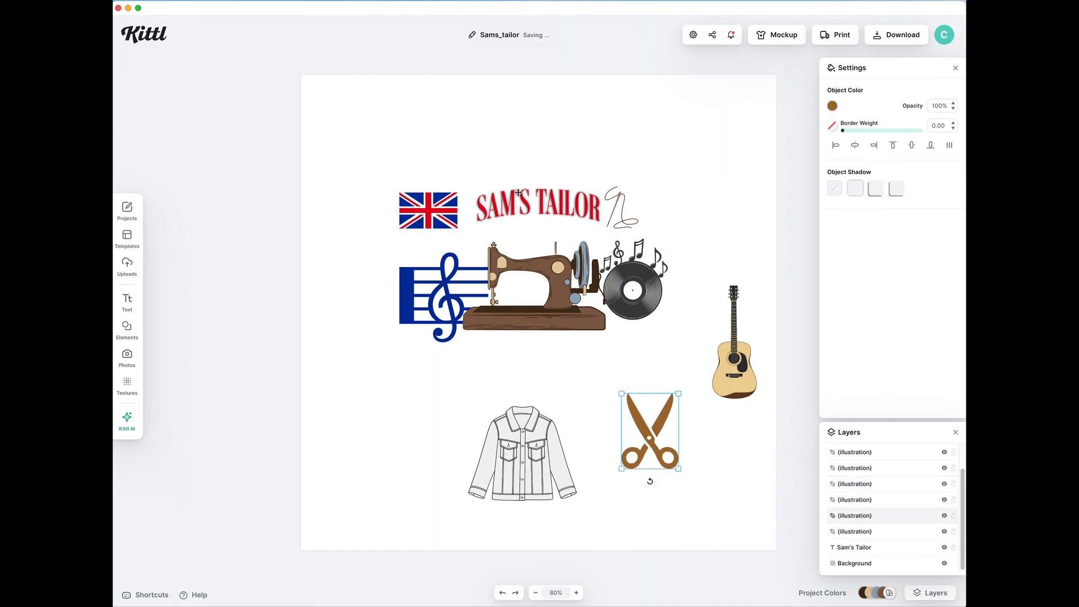
# Duplicate the arched SAM'S TAILOR headline and place the copy between the sewing machine and the jacket.
pyautogui.click(517, 202)
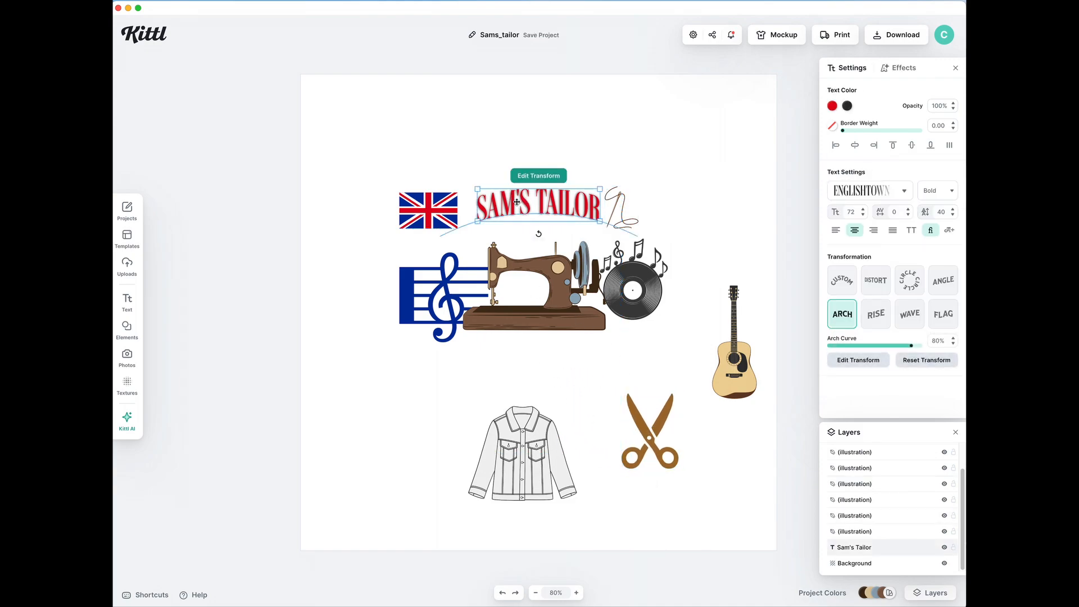
pyautogui.rightClick(517, 202)
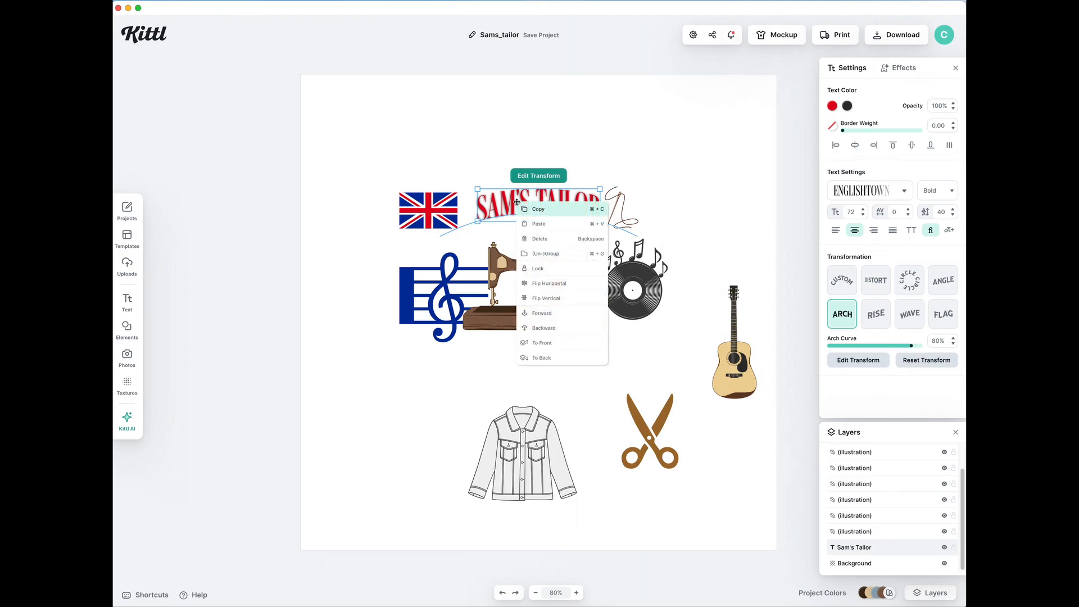
pyautogui.click(528, 212)
pyautogui.rightClick(559, 161)
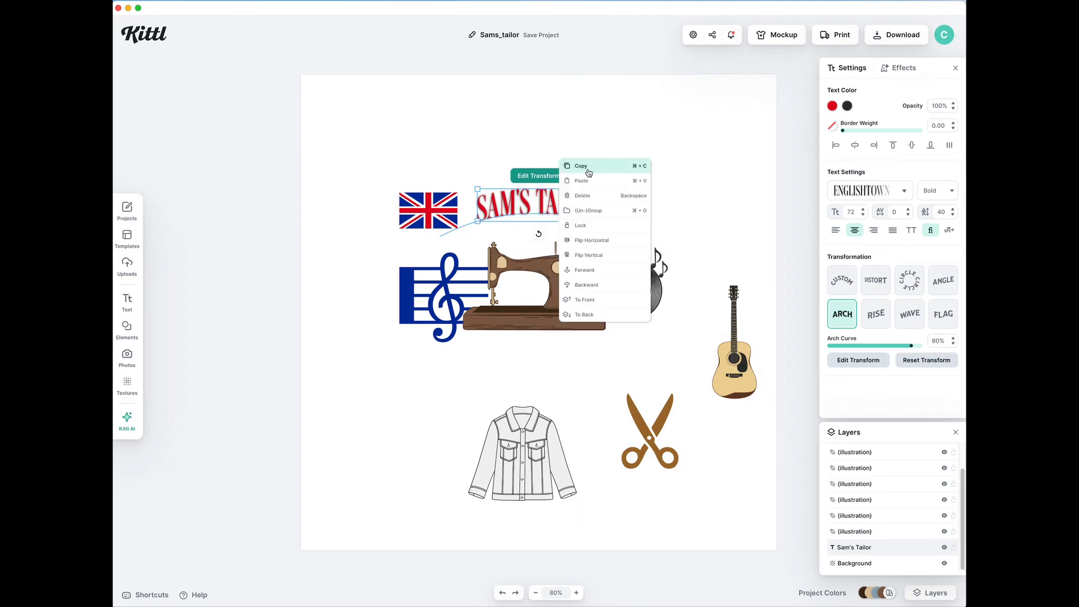
pyautogui.click(582, 181)
pyautogui.moveTo(541, 204); pyautogui.dragTo(537, 365)
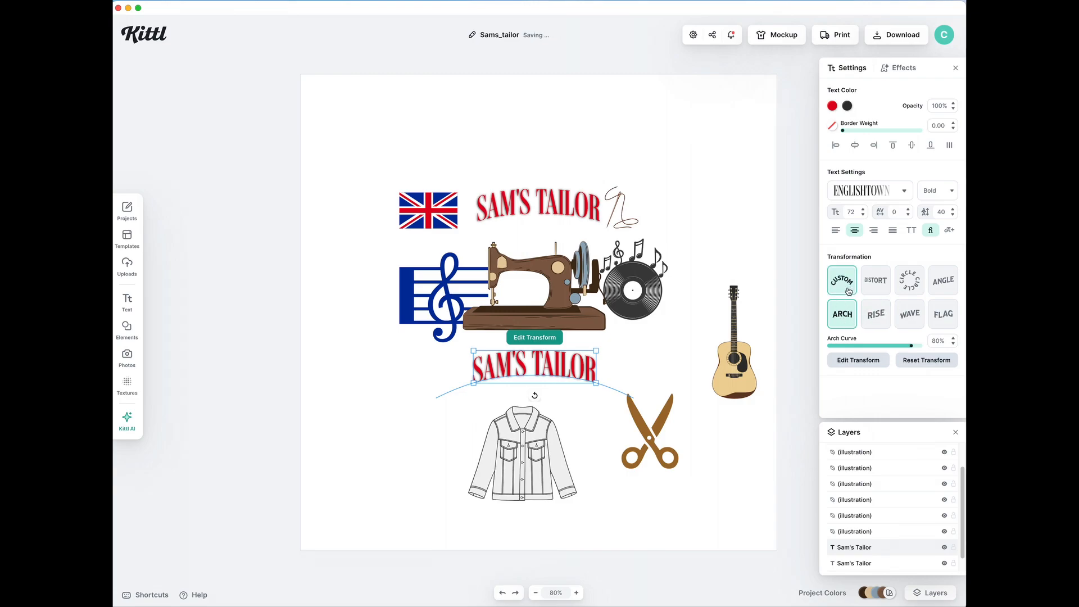
# Remove the arch transformation from the headline copy and change its text to "NASHVILLE, TN".
pyautogui.click(852, 314)
pyautogui.doubleClick(591, 375)
pyautogui.moveTo(597, 372); pyautogui.dragTo(474, 364)
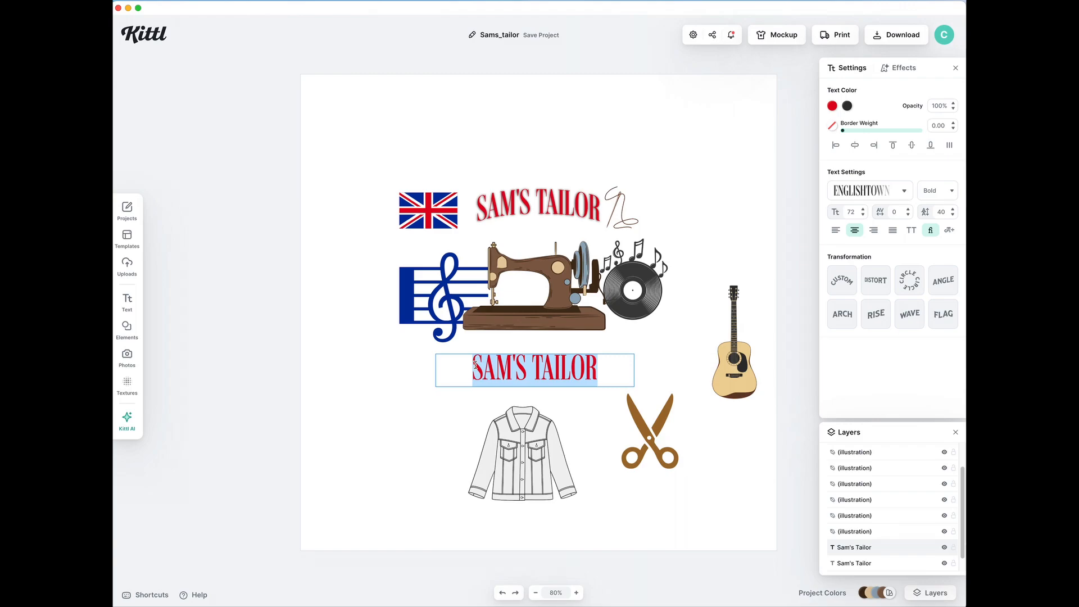
pyautogui.write('NASHVILLE')
pyautogui.press('BackSpace')
pyautogui.write(', TN')
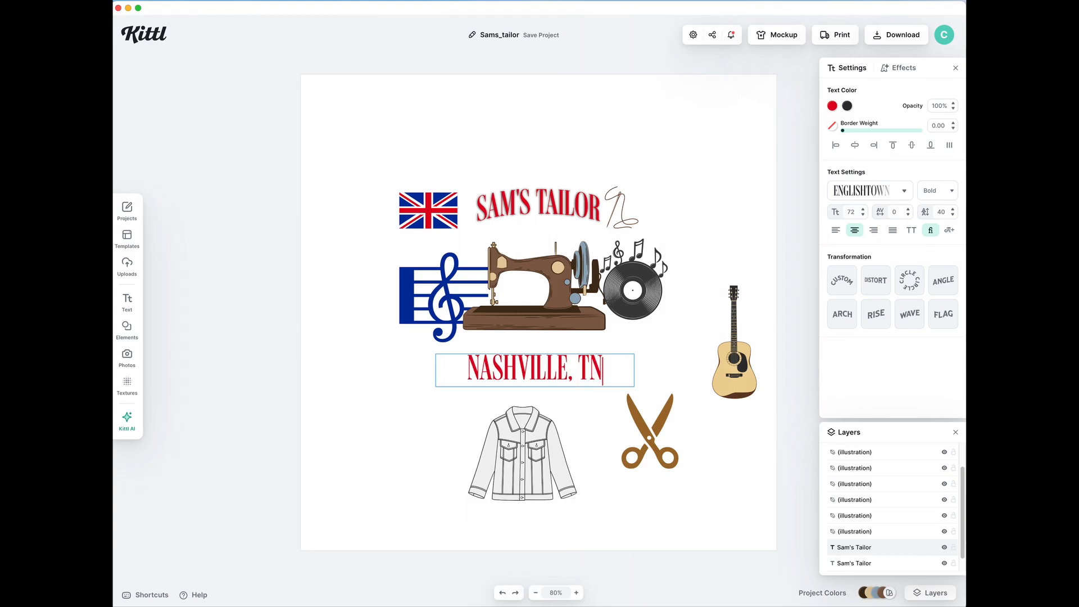
pyautogui.click(592, 423)
# Shrink the NASHVILLE, TN text to size 55 and centre it just below the sewing machine's base.
pyautogui.moveTo(560, 370); pyautogui.dragTo(564, 357)
pyautogui.moveTo(639, 371); pyautogui.dragTo(593, 363)
pyautogui.moveTo(503, 348); pyautogui.dragTo(542, 354)
pyautogui.click(552, 383)
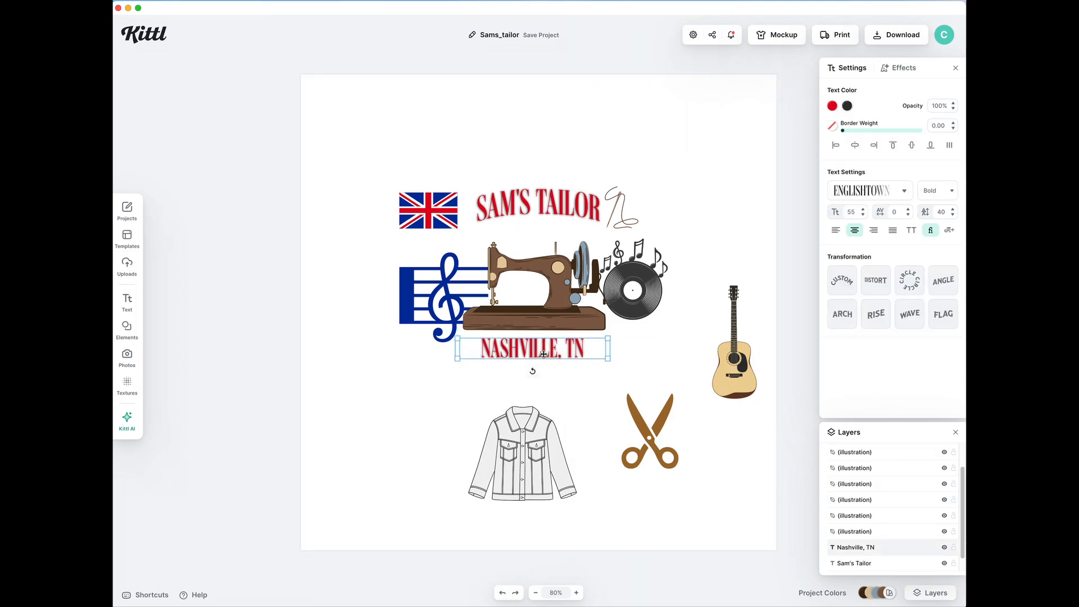
pyautogui.click(580, 415)
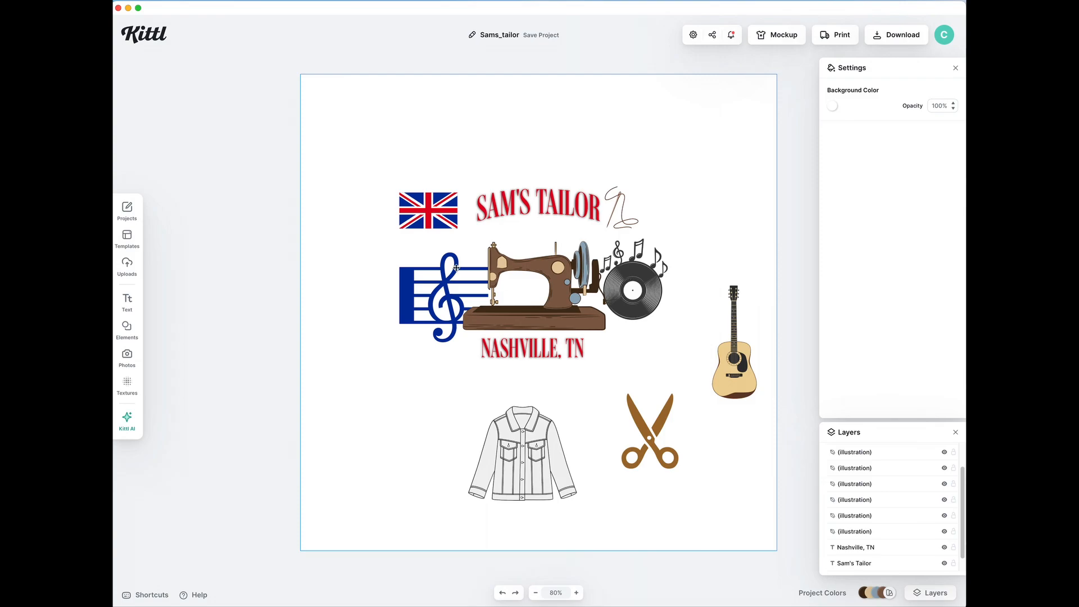
# Shrink the Union Jack and move it closer to the start of the headline.
pyautogui.click(432, 215)
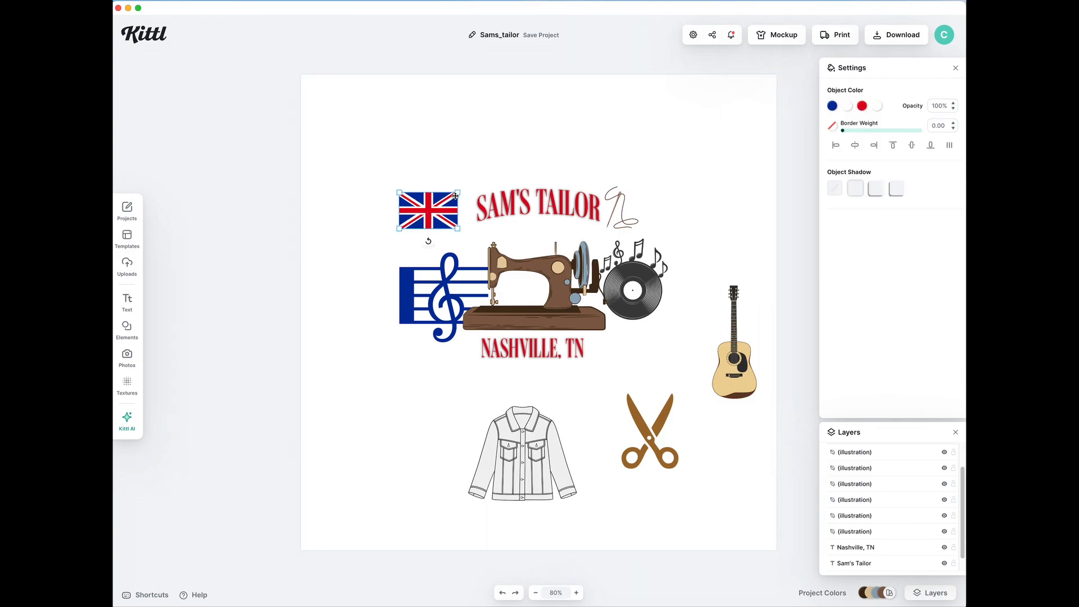
pyautogui.moveTo(458, 191); pyautogui.dragTo(431, 213)
pyautogui.click(434, 400)
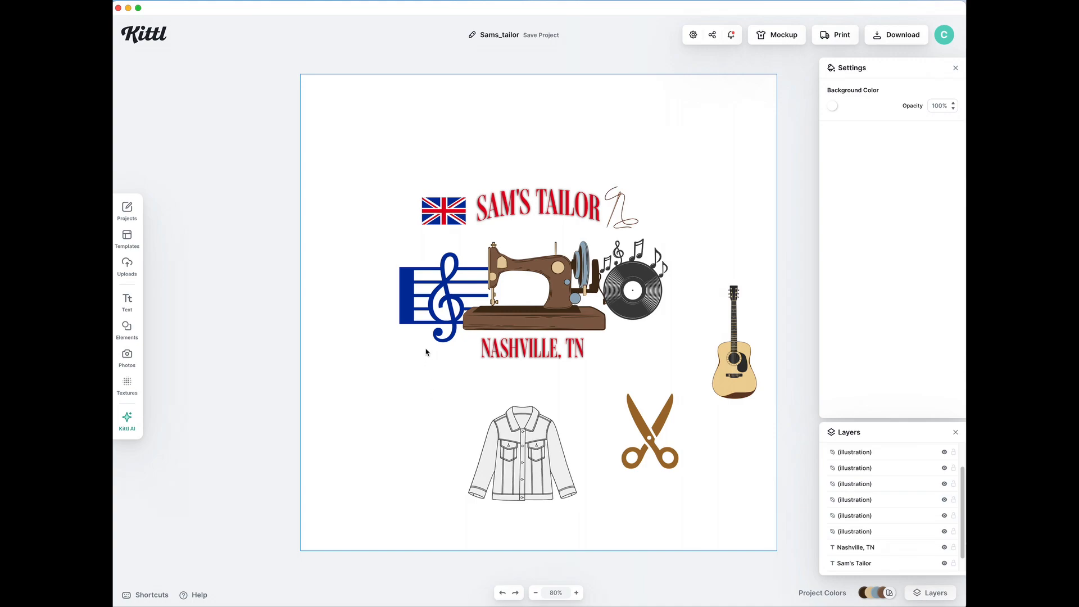
# Move the vinyl record away from the sewing machine and delete it from the artboard.
pyautogui.click(633, 307)
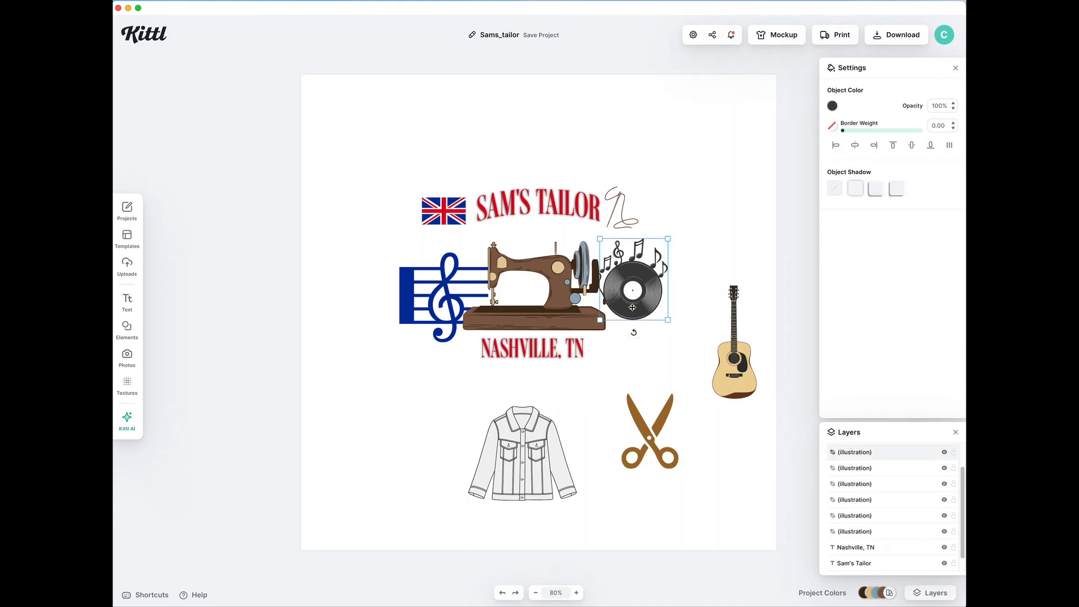
pyautogui.moveTo(635, 303); pyautogui.dragTo(389, 473)
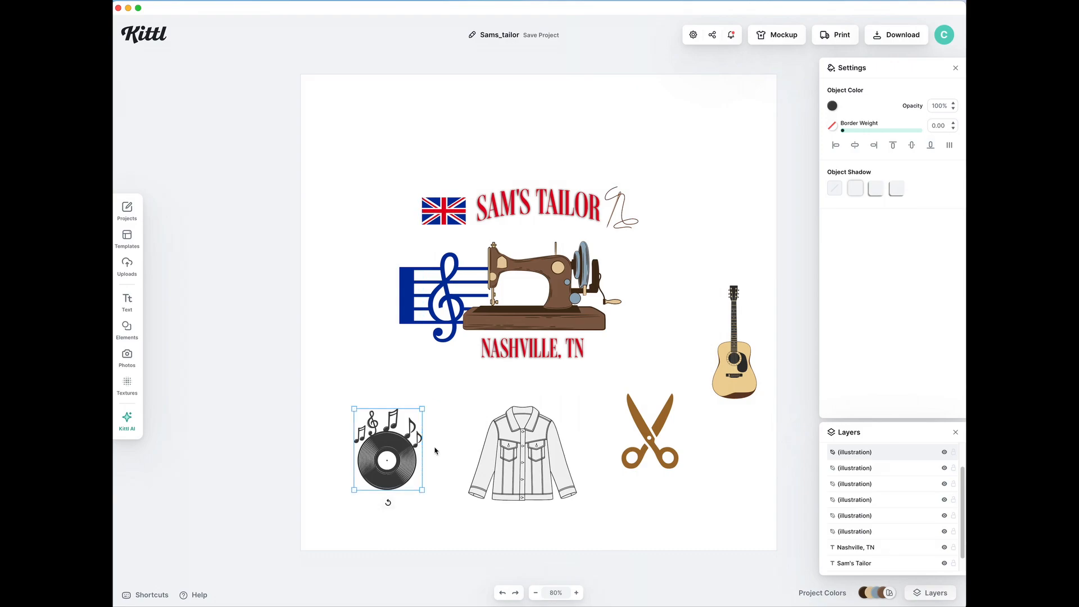
pyautogui.press('Delete')
# Try the denim jacket behind the wheel side of the sewing machine, and delete the jacket from the design.
pyautogui.moveTo(522, 477); pyautogui.dragTo(620, 305)
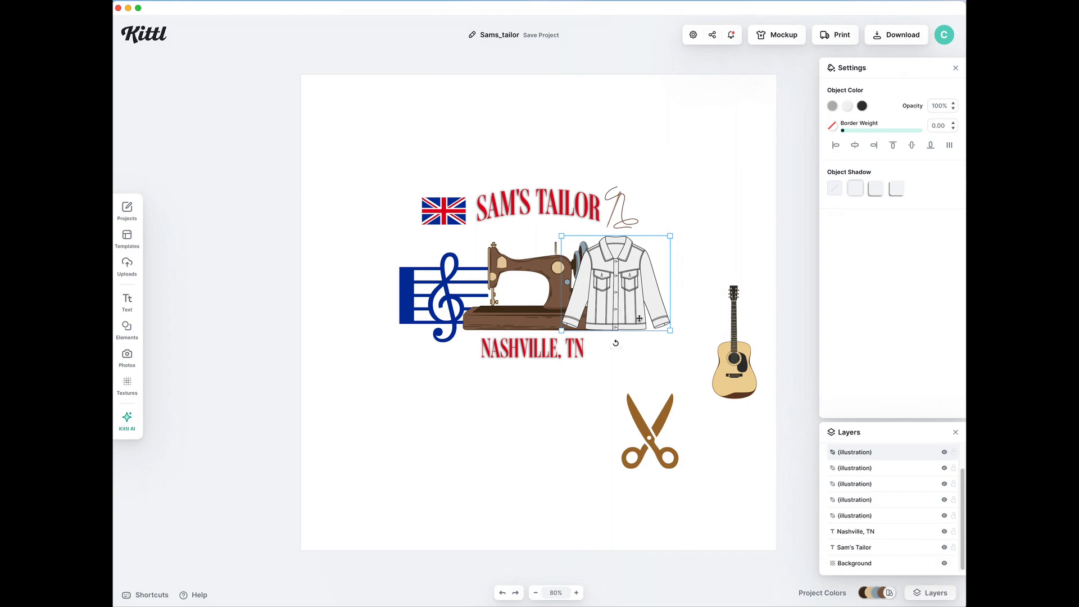
pyautogui.moveTo(886, 452); pyautogui.dragTo(889, 556)
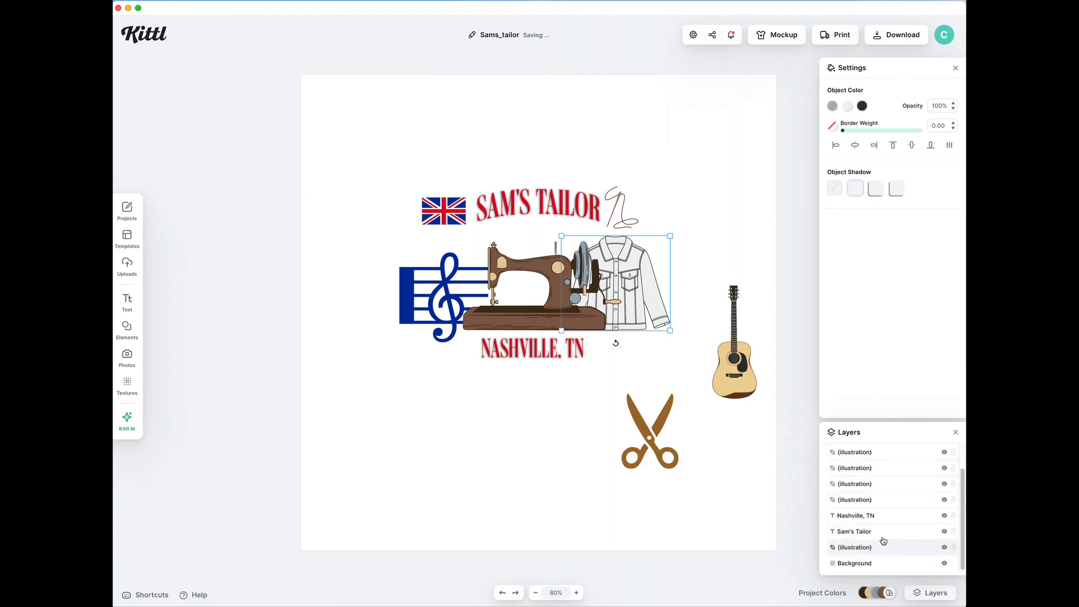
pyautogui.moveTo(641, 296); pyautogui.dragTo(535, 425)
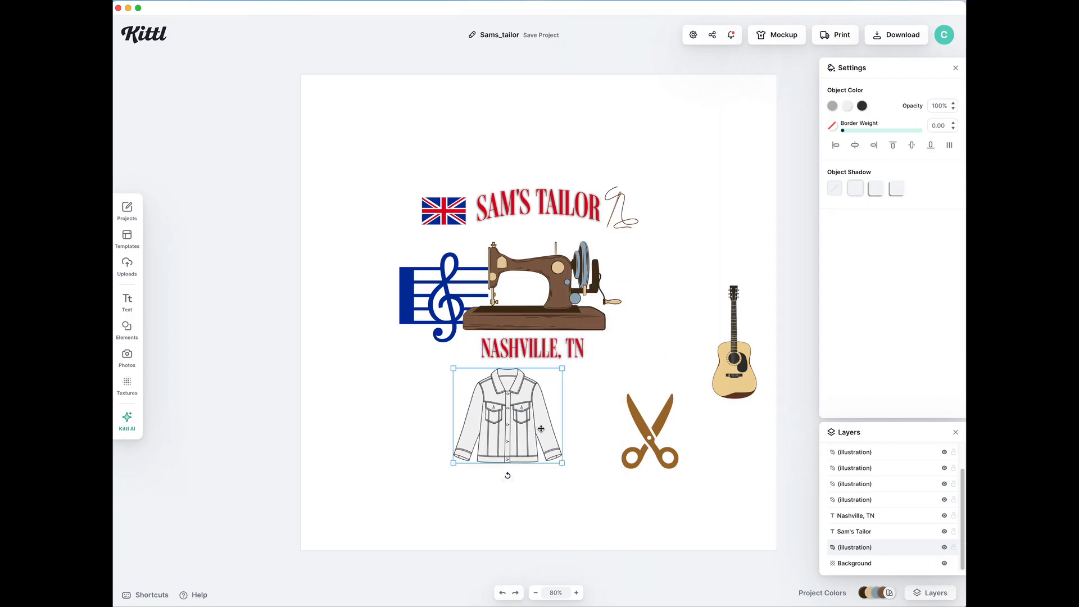
pyautogui.press('Delete')
# Move the guitar lower, add a basic square shape, and stretch it into a wide rectangle covering the whole logo.
pyautogui.moveTo(733, 358); pyautogui.dragTo(719, 403)
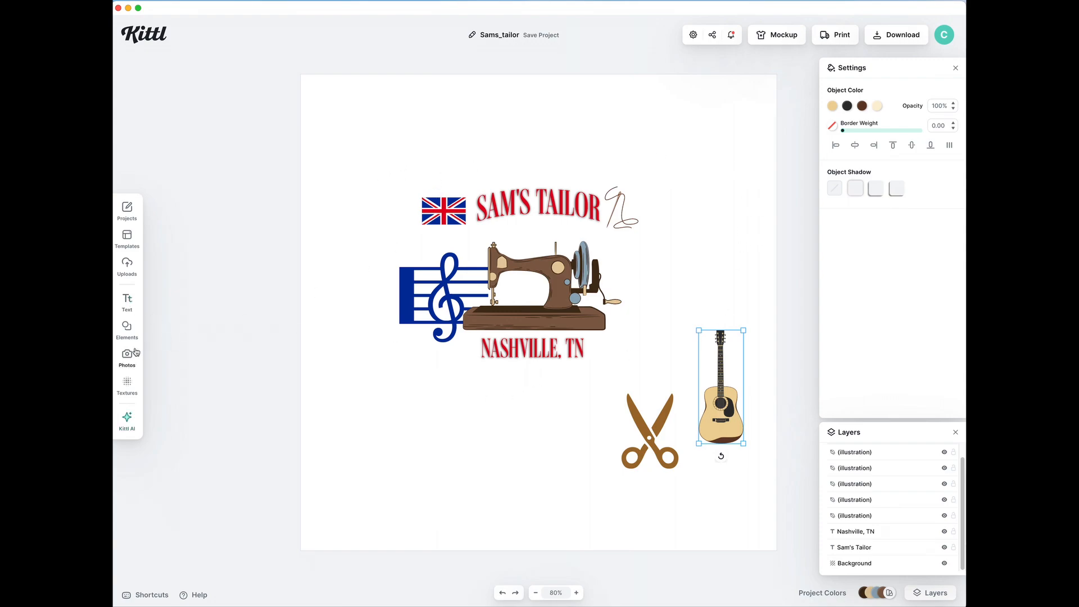
pyautogui.click(127, 330)
pyautogui.click(191, 340)
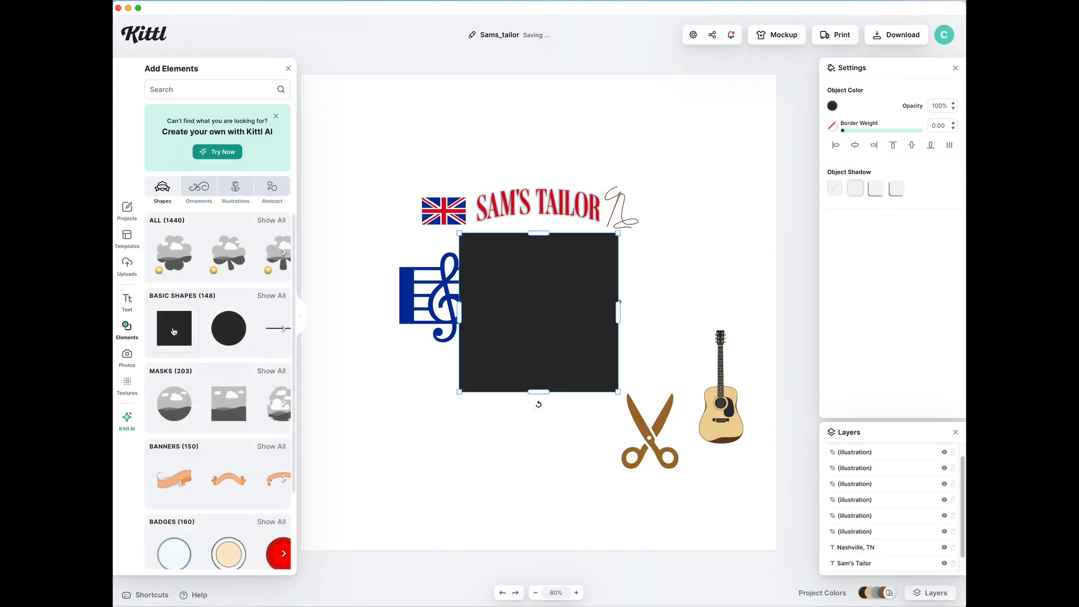
pyautogui.moveTo(585, 310); pyautogui.dragTo(662, 274)
pyautogui.moveTo(513, 347); pyautogui.dragTo(512, 389)
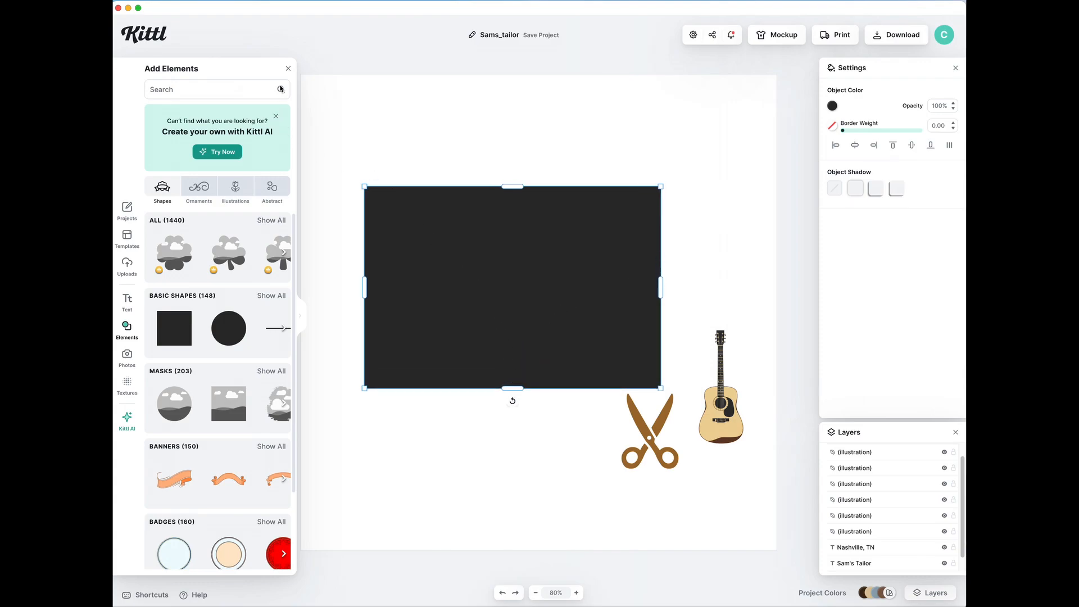
pyautogui.click(288, 70)
pyautogui.moveTo(484, 250); pyautogui.dragTo(499, 258)
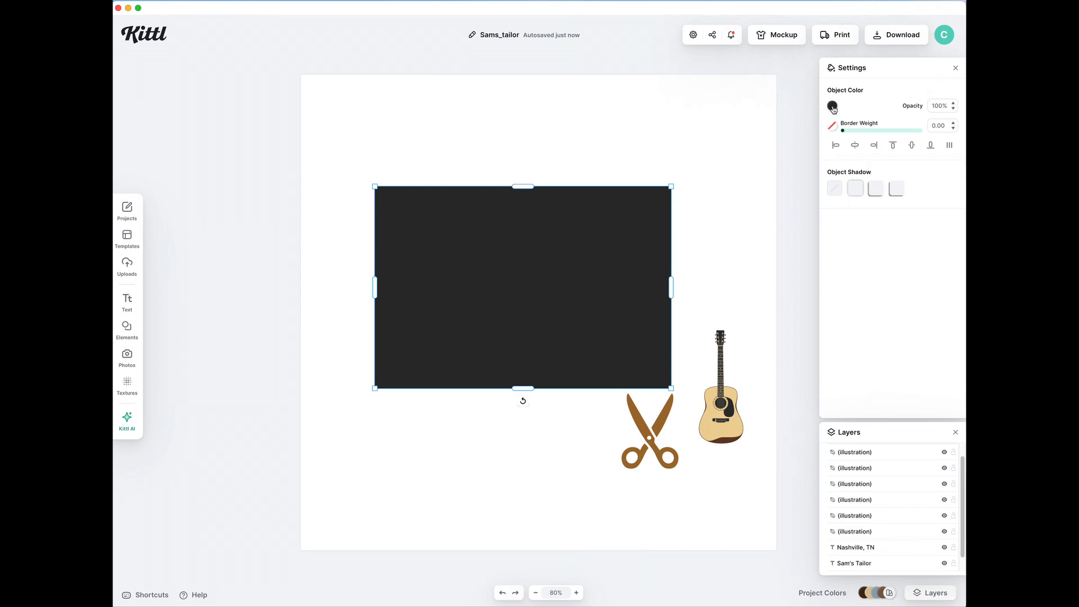
# Remove the rectangle's fill and give it a dark brown border with a weight of 2.50.
pyautogui.click(832, 106)
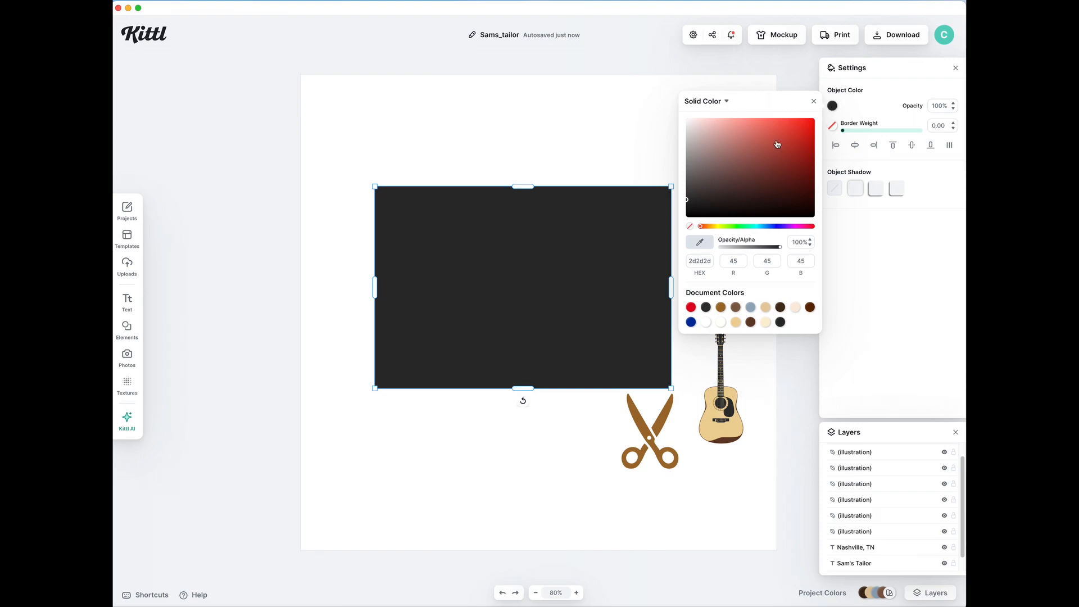
pyautogui.click(689, 226)
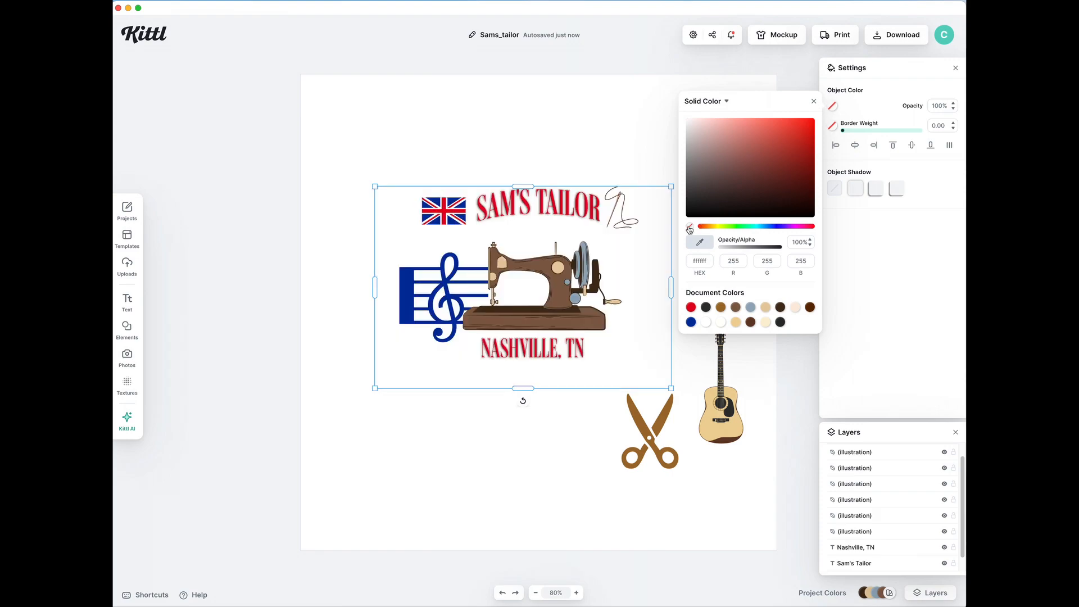
pyautogui.click(832, 125)
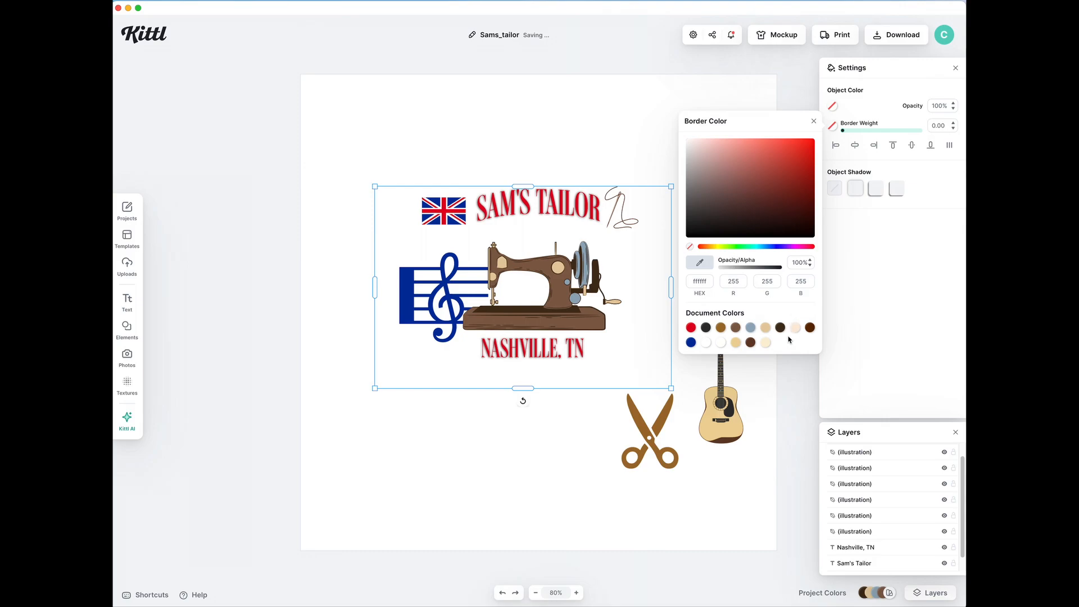
pyautogui.click(843, 131)
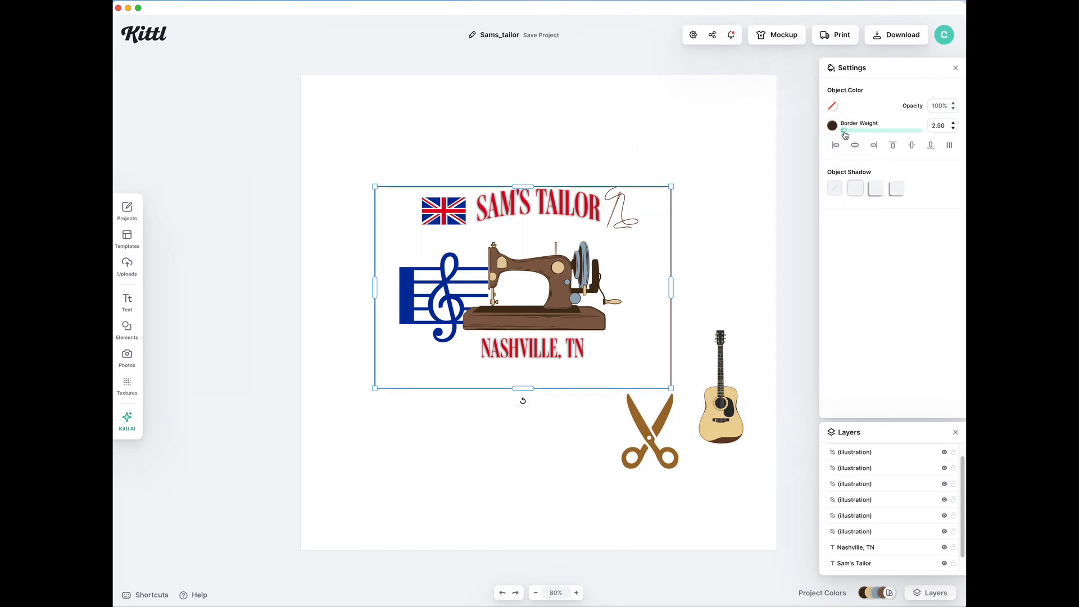
pyautogui.click(717, 211)
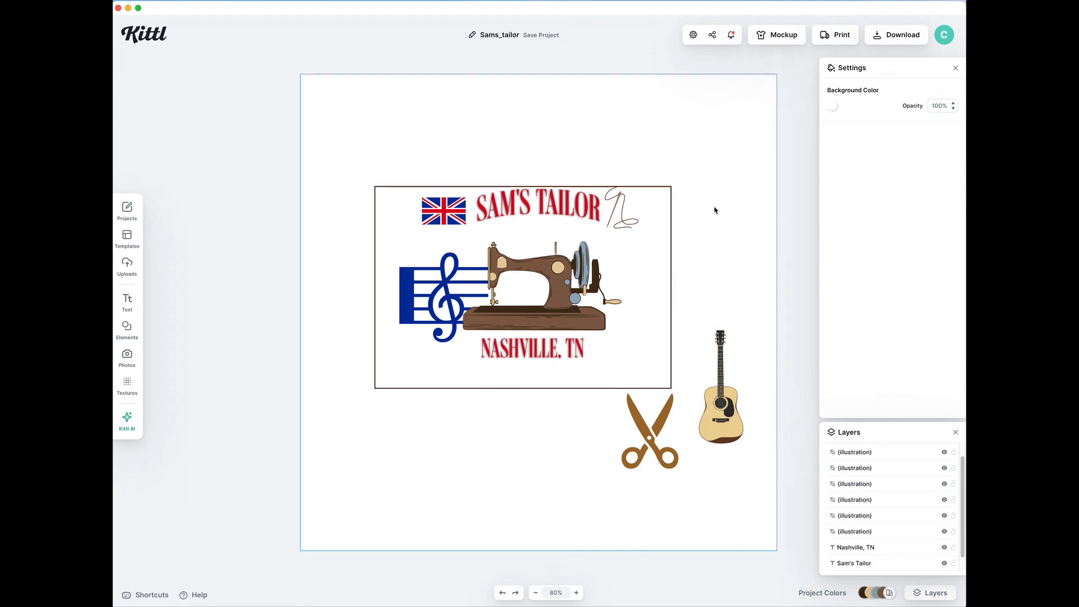
# Adjust the frame's width and shift it slightly upward so it fits evenly around the logo.
pyautogui.click(574, 385)
pyautogui.moveTo(671, 278); pyautogui.dragTo(643, 279)
pyautogui.moveTo(375, 283); pyautogui.dragTo(391, 284)
pyautogui.moveTo(643, 278); pyautogui.dragTo(679, 278)
# Place the guitar inside the frame beside the sewing machine's wheel and tilt its neck toward the machine.
pyautogui.moveTo(723, 397); pyautogui.dragTo(641, 326)
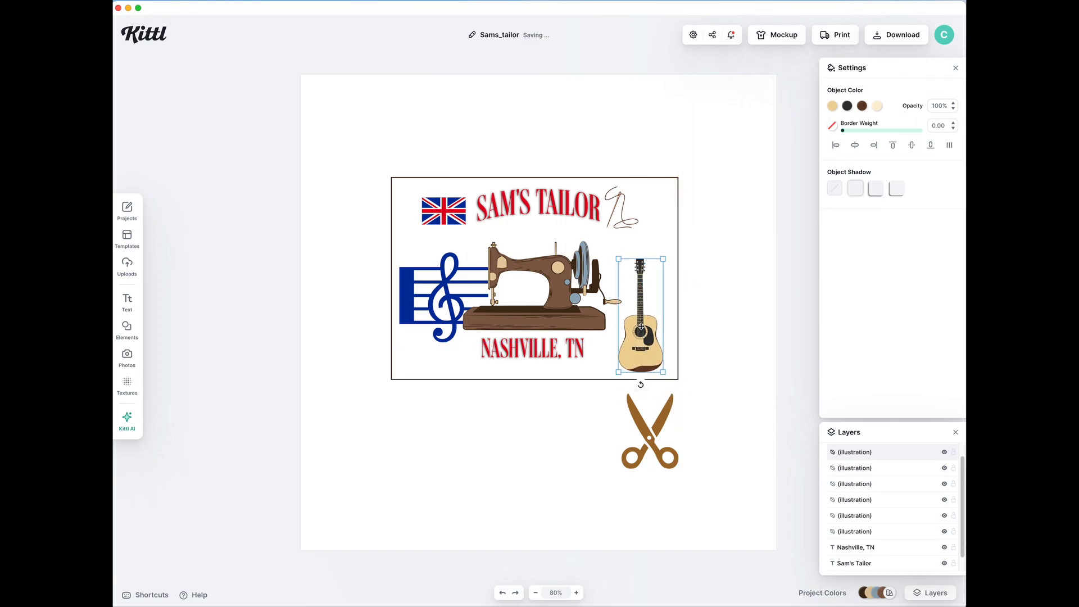
pyautogui.moveTo(641, 385); pyautogui.dragTo(648, 344)
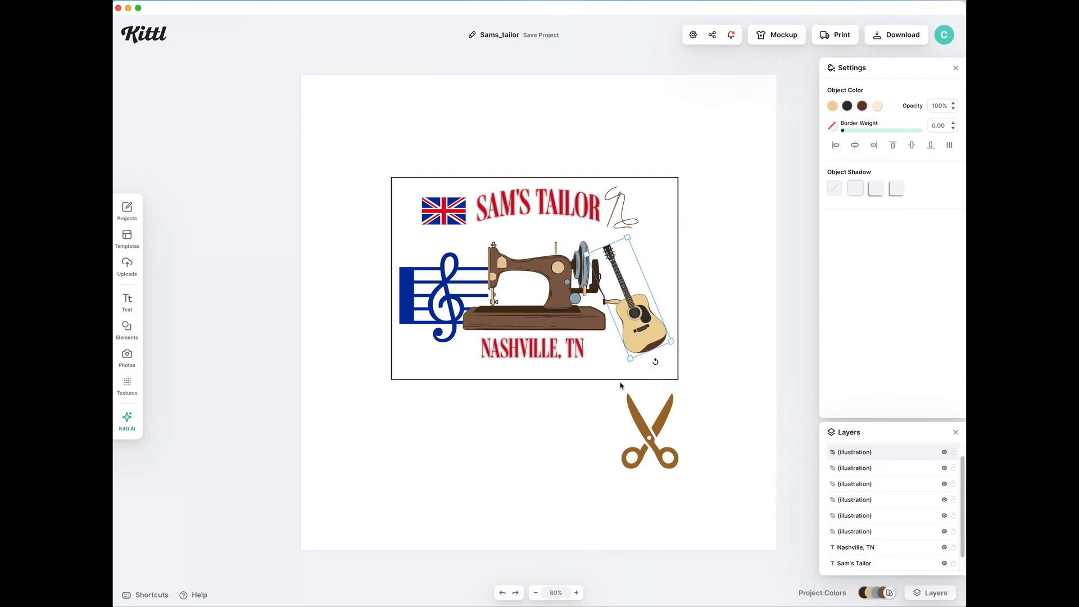
# Nudge the NASHVILLE, TN text closer to the sewing machine and raise the frame's lower edge.
pyautogui.moveTo(531, 353); pyautogui.dragTo(533, 349)
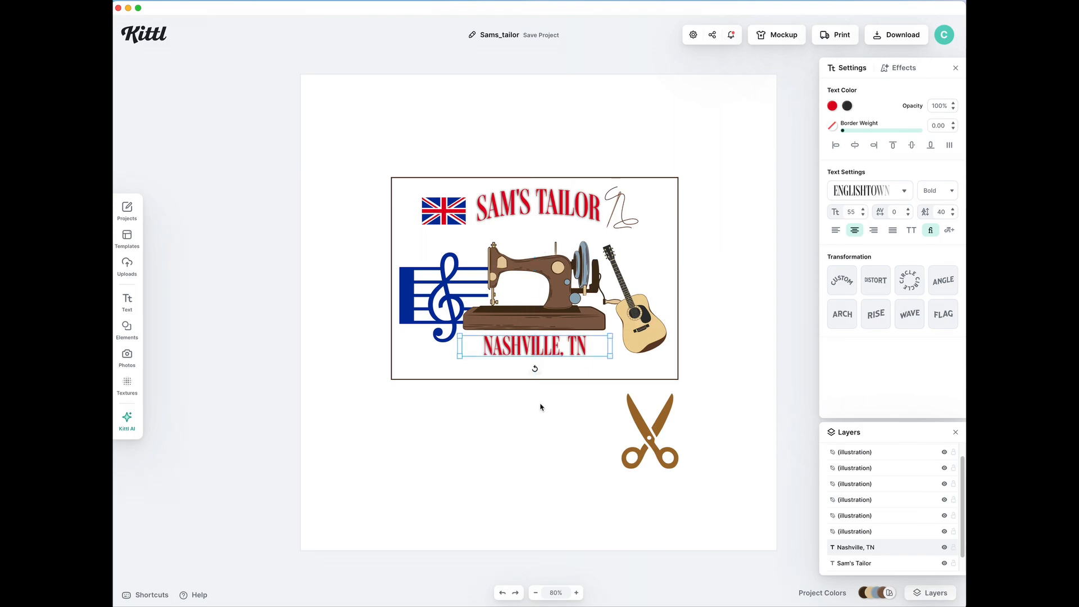
pyautogui.click(526, 379)
pyautogui.moveTo(535, 380); pyautogui.dragTo(536, 369)
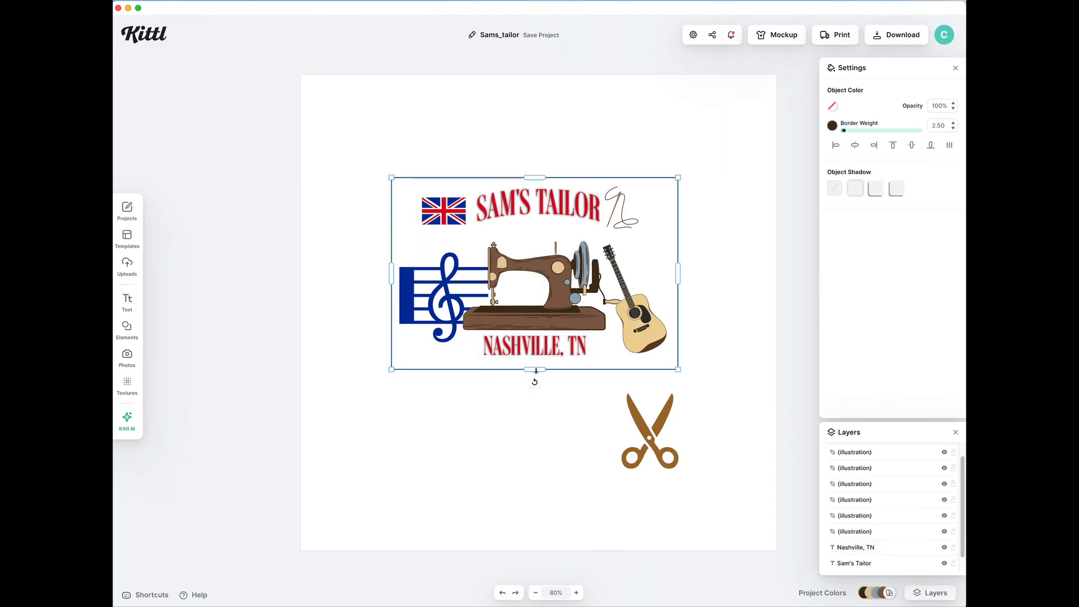
# Delete the brown scissors below the frame.
pyautogui.click(642, 442)
pyautogui.press('Delete')
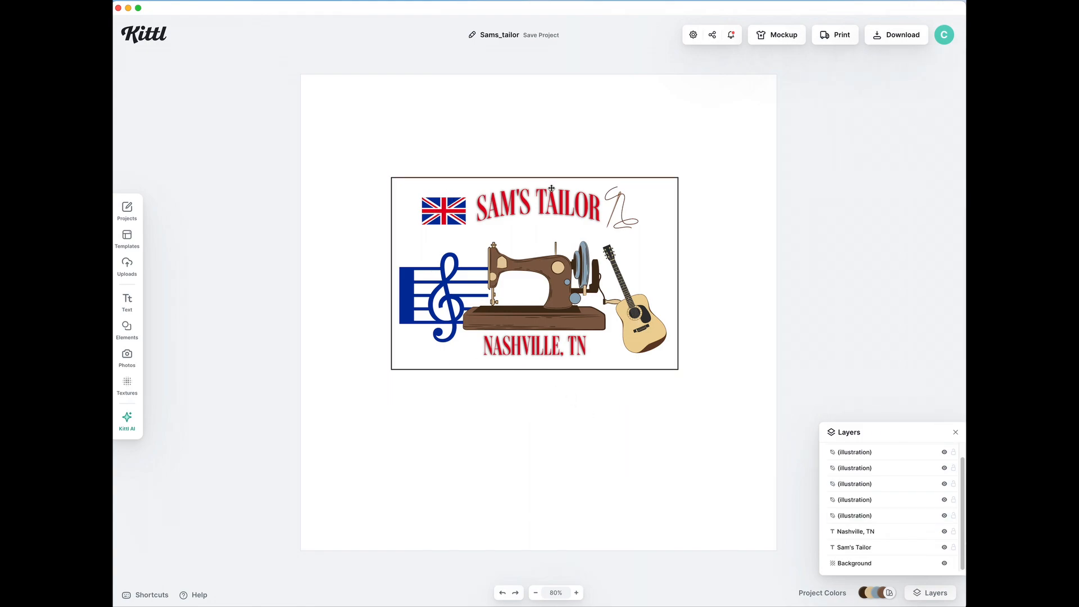
# Try the Line Shadow and Block Shadow shading on the SAM'S TAILOR headline, and return it to Drop Shadow.
pyautogui.click(542, 203)
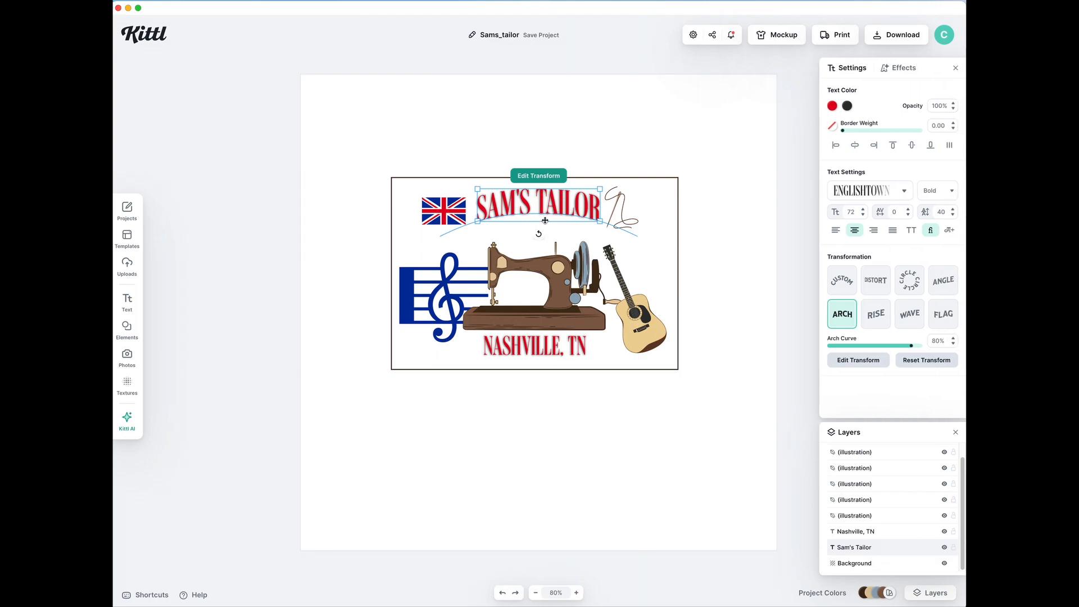
pyautogui.click(905, 69)
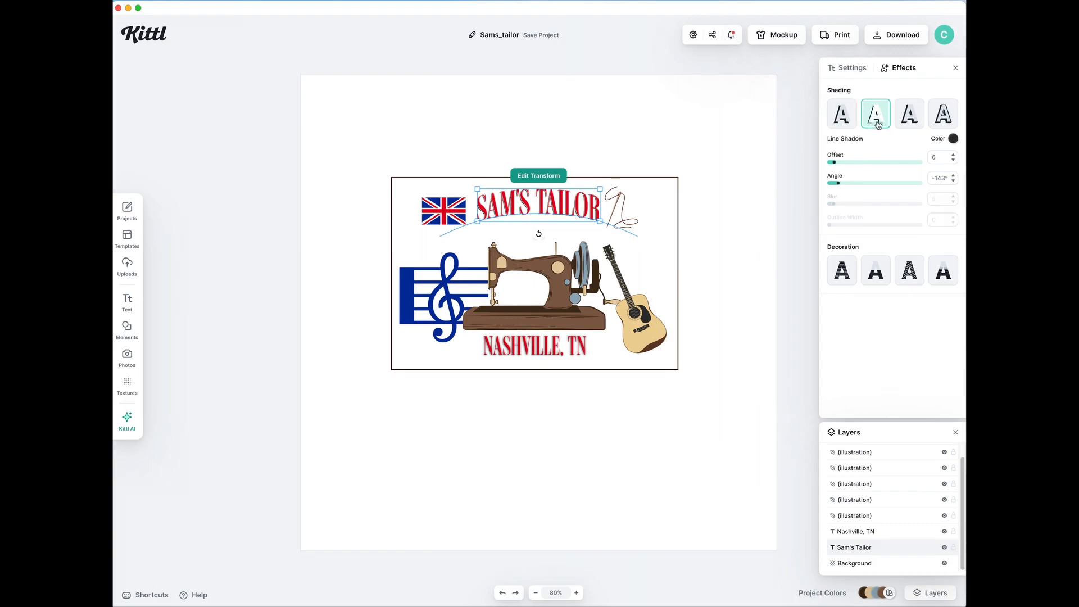
pyautogui.click(903, 123)
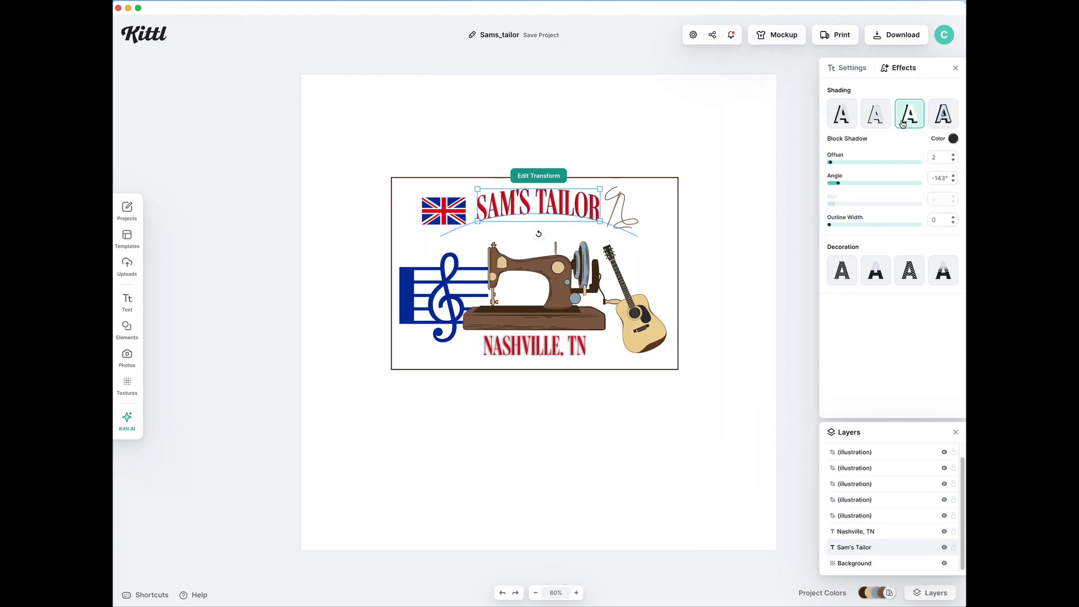
pyautogui.click(843, 125)
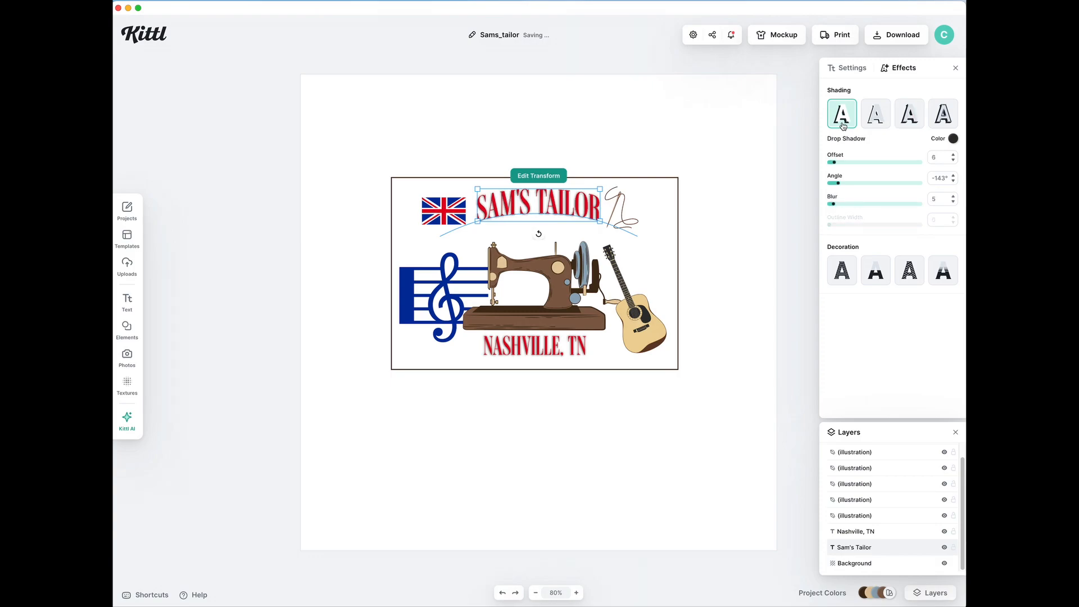
pyautogui.click(768, 242)
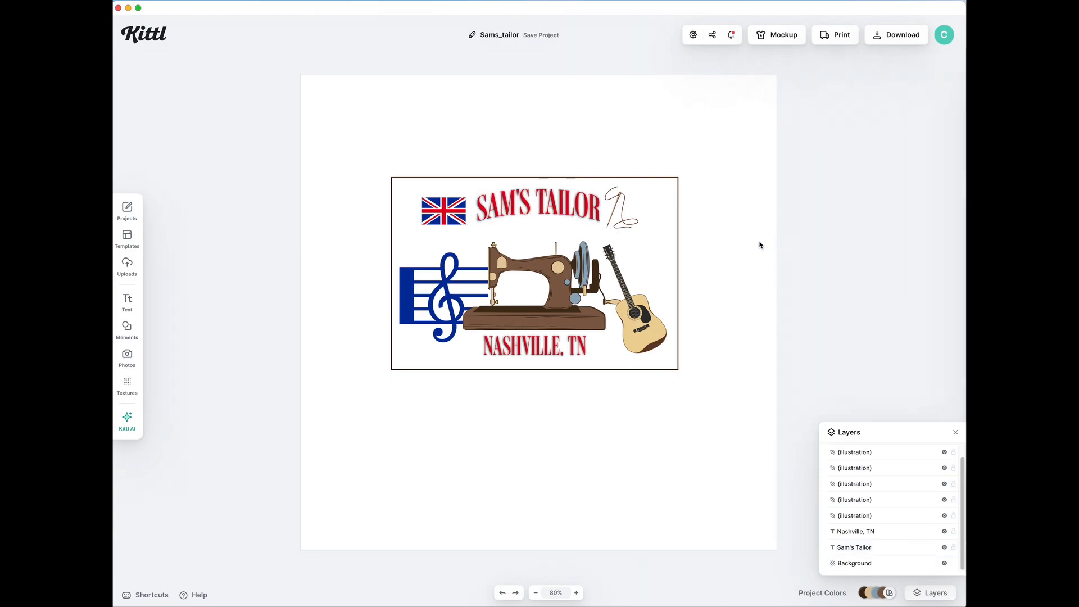
# Apply the soft, non-offset object shadow to the sewing machine and lower the shadow's angle.
pyautogui.click(657, 326)
pyautogui.click(558, 310)
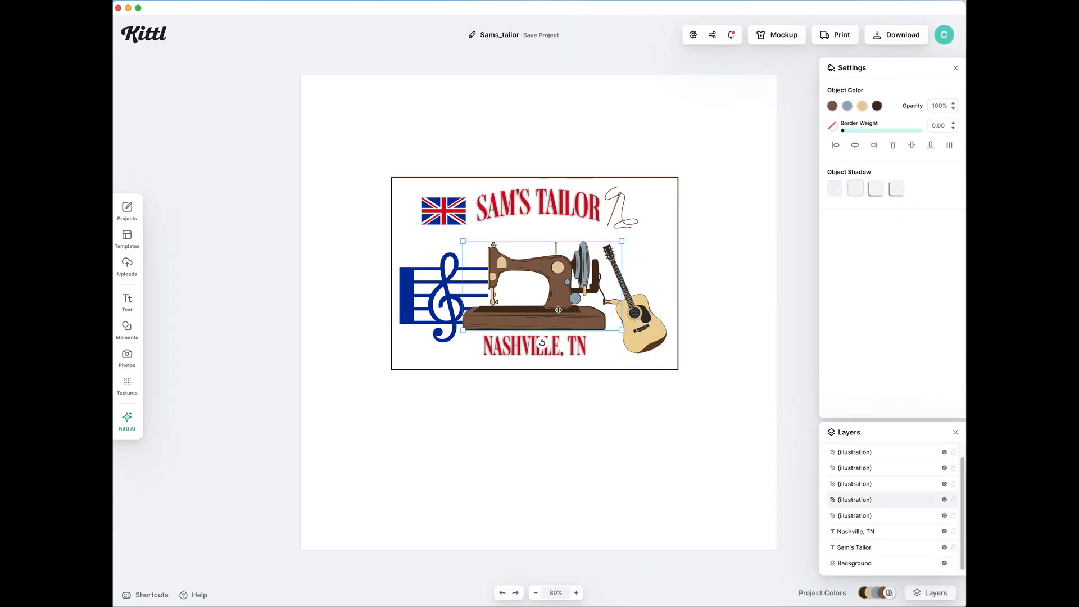
pyautogui.click(855, 189)
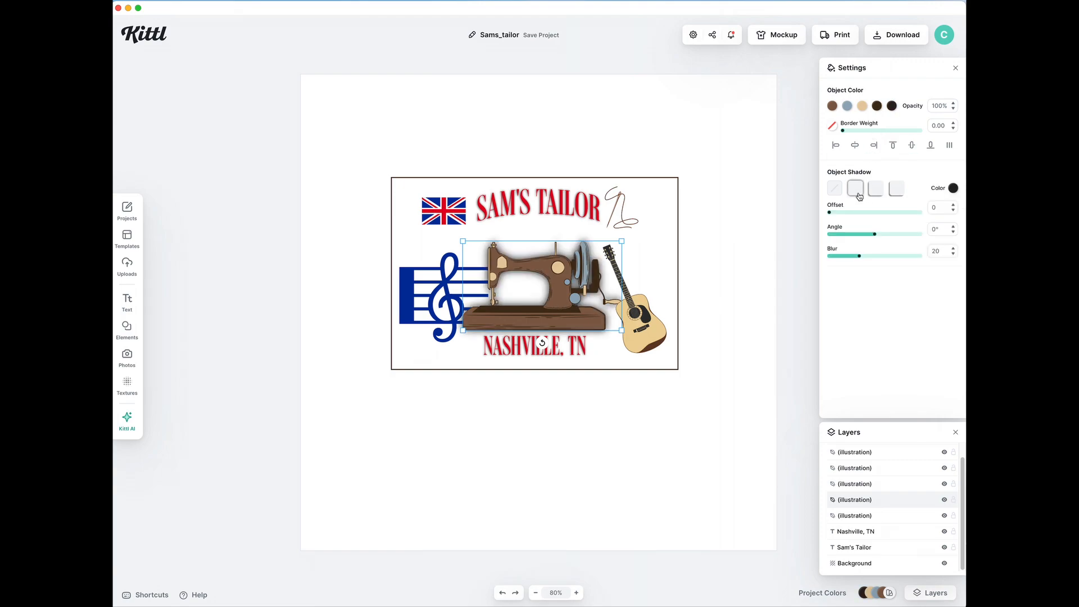
pyautogui.moveTo(875, 234); pyautogui.dragTo(834, 239)
pyautogui.click(703, 251)
# Try the soft, non-offset object shadow on the guitar and colour that shadow white.
pyautogui.click(644, 312)
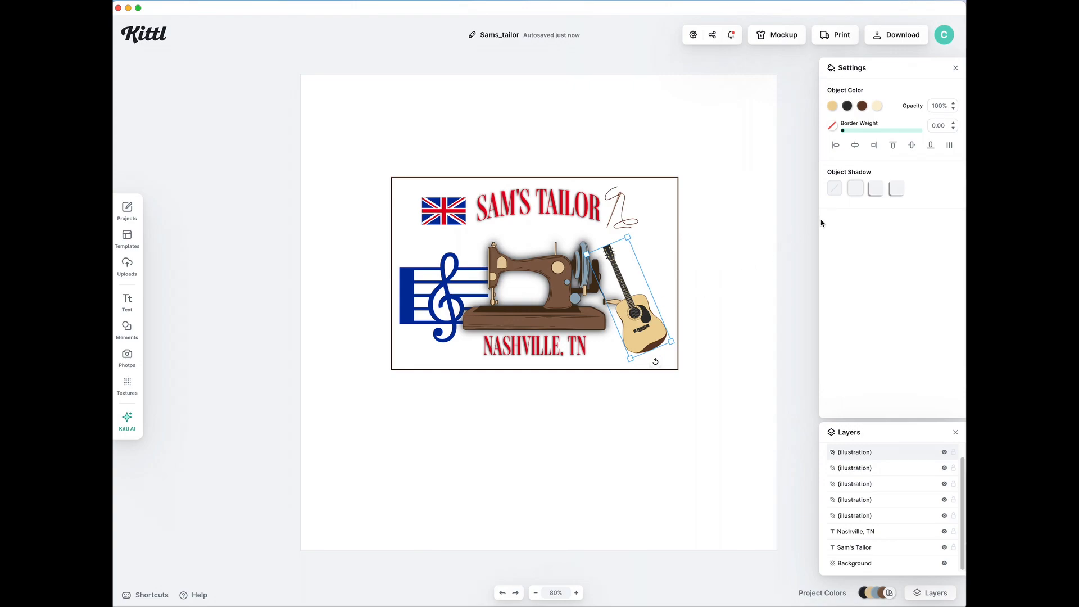
pyautogui.click(858, 189)
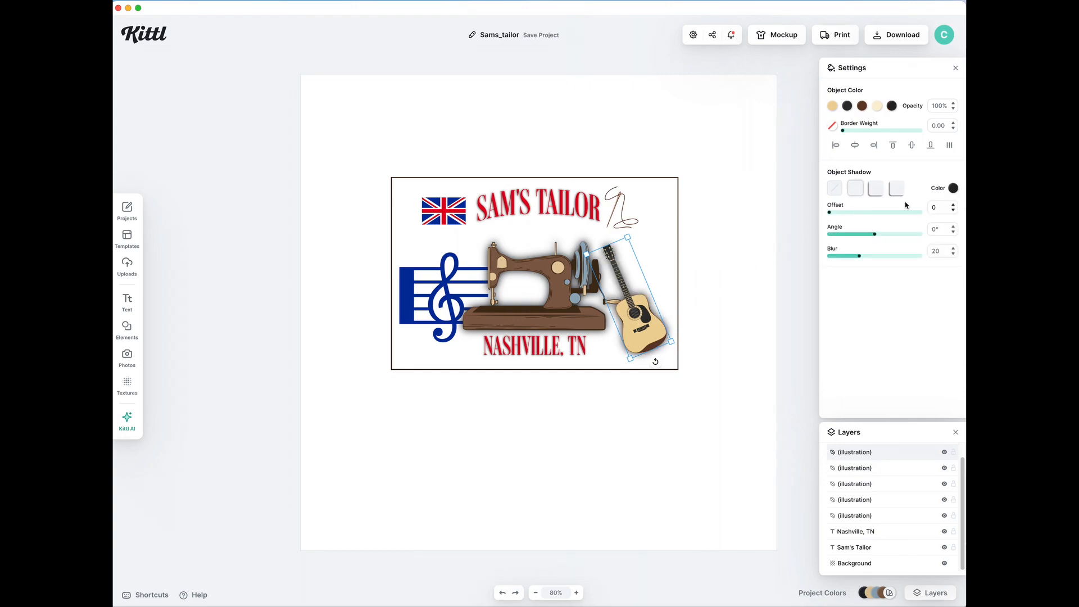
pyautogui.click(952, 190)
pyautogui.click(857, 405)
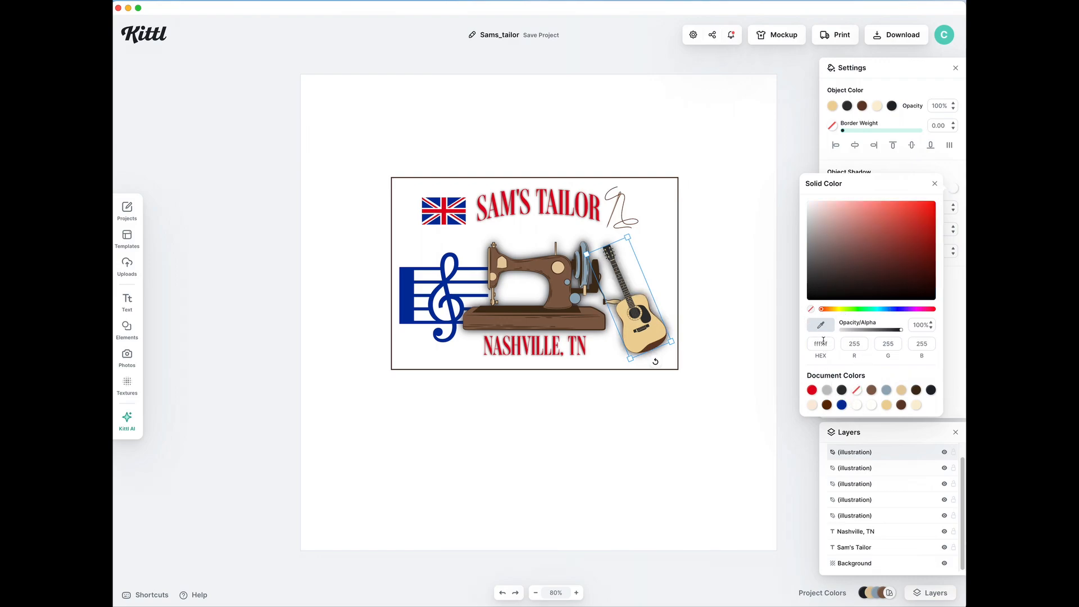
pyautogui.click(950, 342)
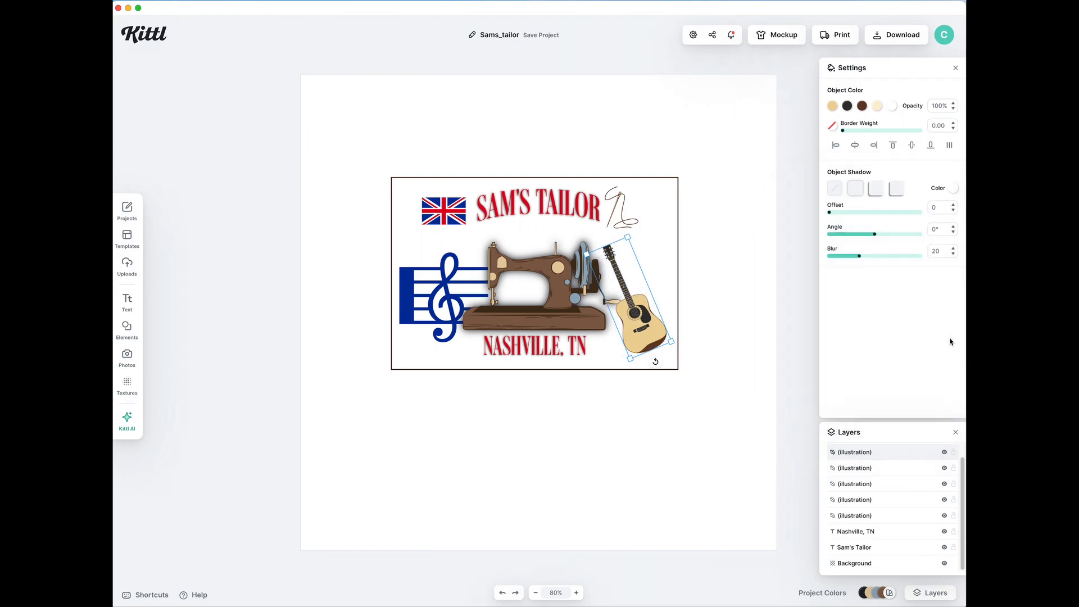
# Switch the guitar to the blurred offset object shadow and colour it dark brown, 452d18.
pyautogui.click(876, 189)
pyautogui.click(952, 188)
pyautogui.click(900, 406)
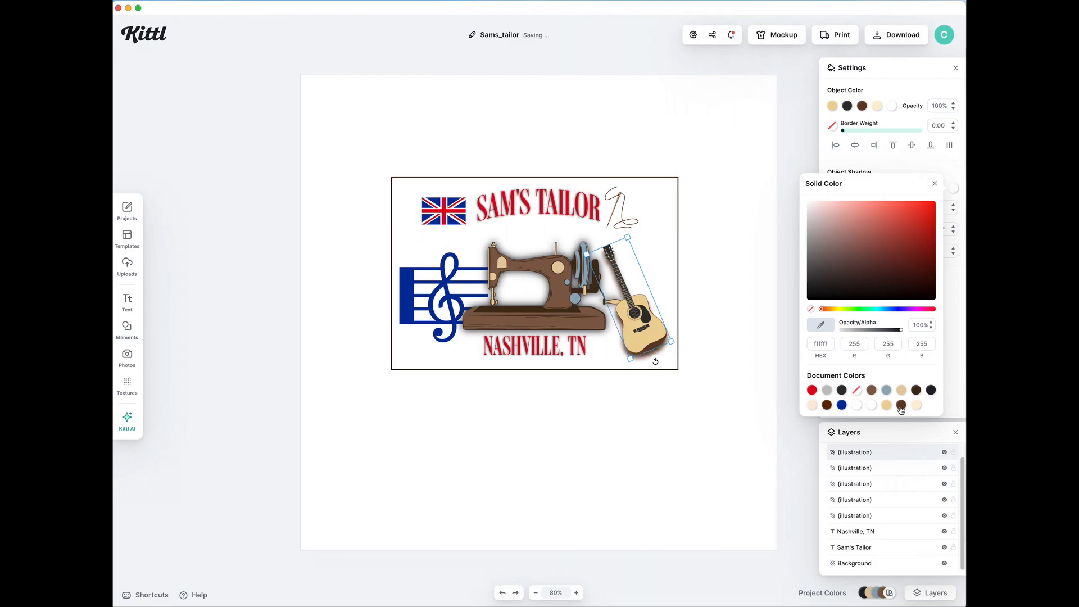
pyautogui.click(916, 389)
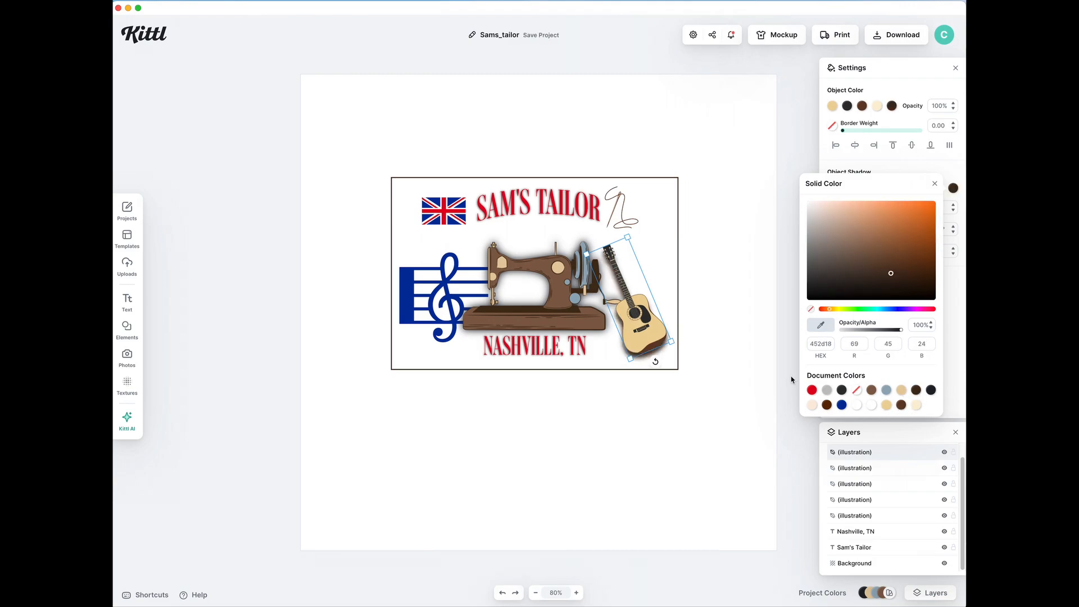
pyautogui.click(771, 334)
# Nudge the guitar closer to the sewing machine and move its layer directly beneath the Nashville, TN text.
pyautogui.moveTo(656, 328); pyautogui.dragTo(653, 328)
pyautogui.click(633, 397)
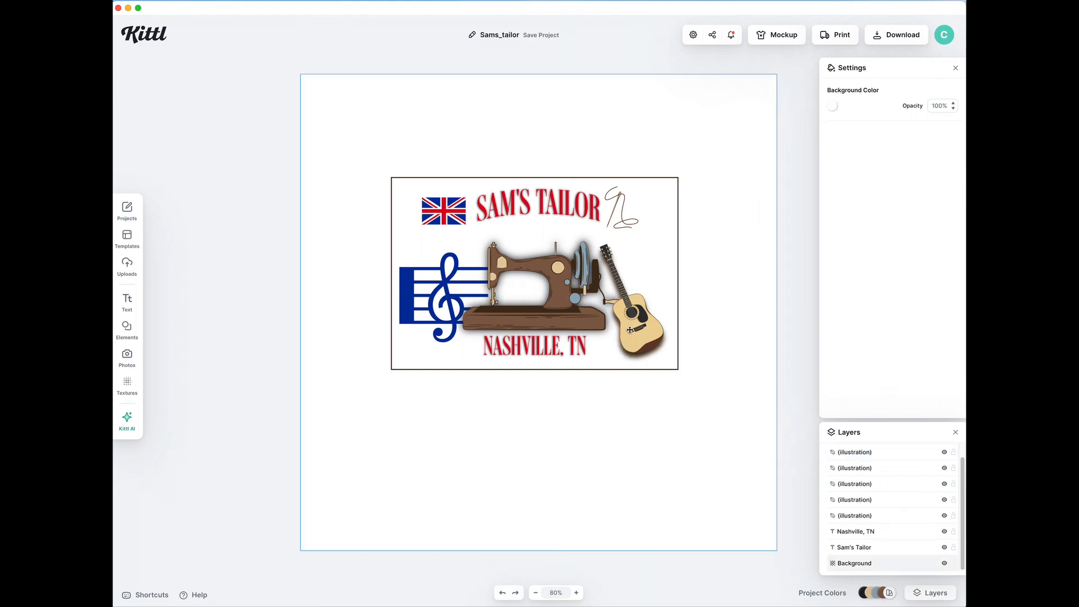
pyautogui.click(629, 331)
pyautogui.moveTo(913, 452); pyautogui.dragTo(915, 541)
pyautogui.moveTo(661, 323); pyautogui.dragTo(657, 323)
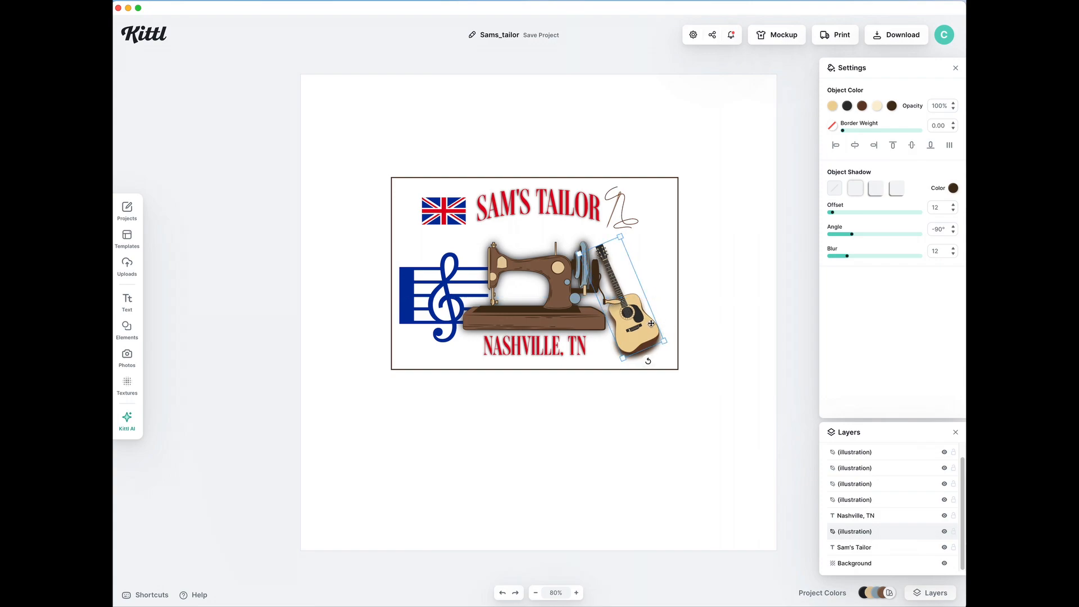
# Give the blue music staff a blurred offset shadow with offset 7 and angle -141°.
pyautogui.click(439, 309)
pyautogui.click(875, 189)
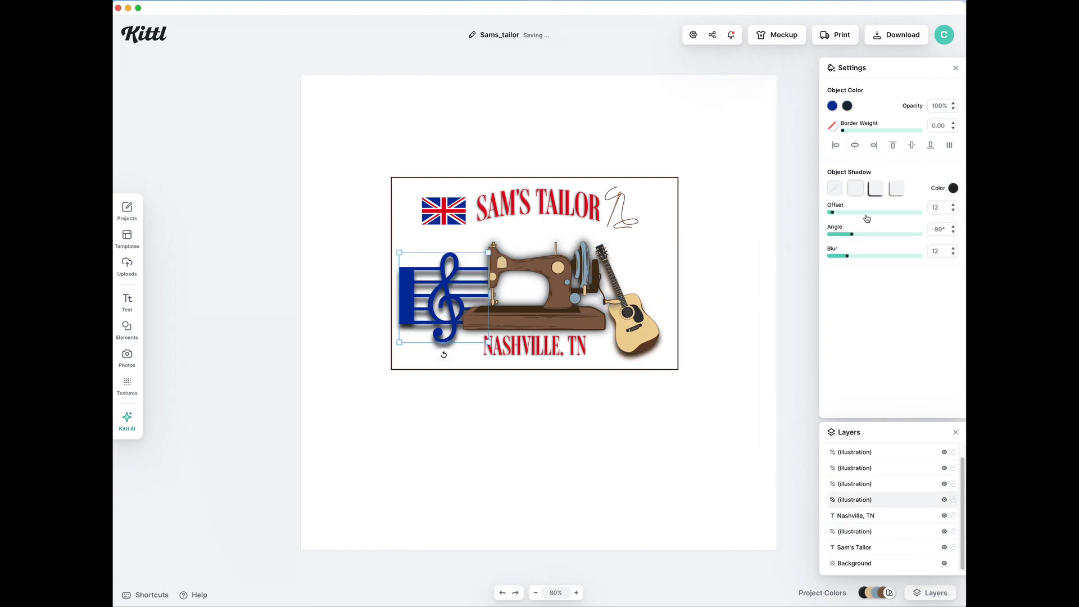
pyautogui.moveTo(833, 217); pyautogui.dragTo(839, 239)
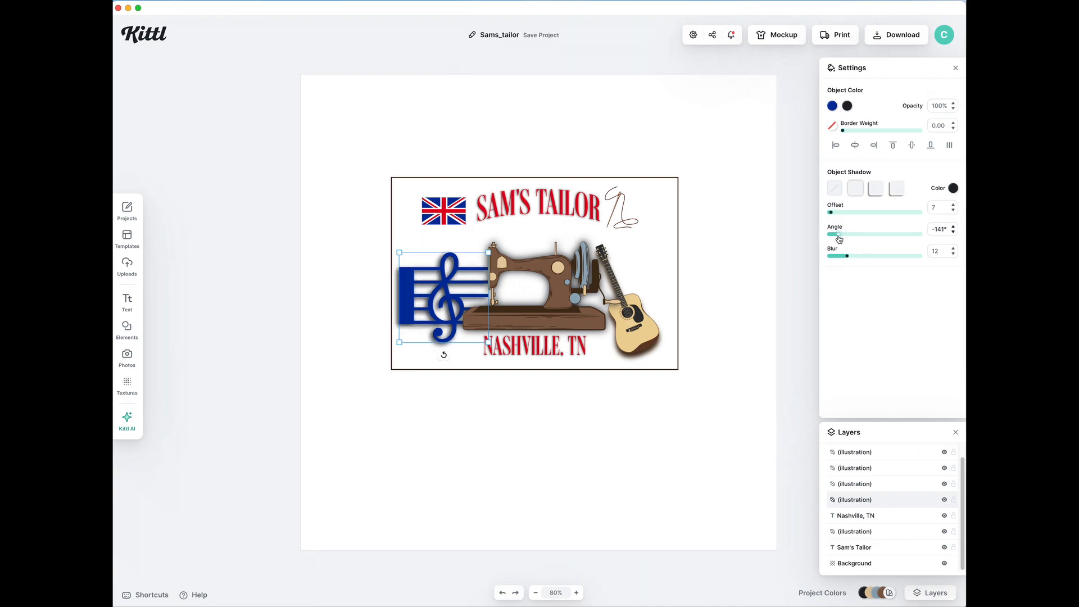
pyautogui.click(733, 345)
# Add the blurred offset object shadow to the British flag.
pyautogui.click(448, 215)
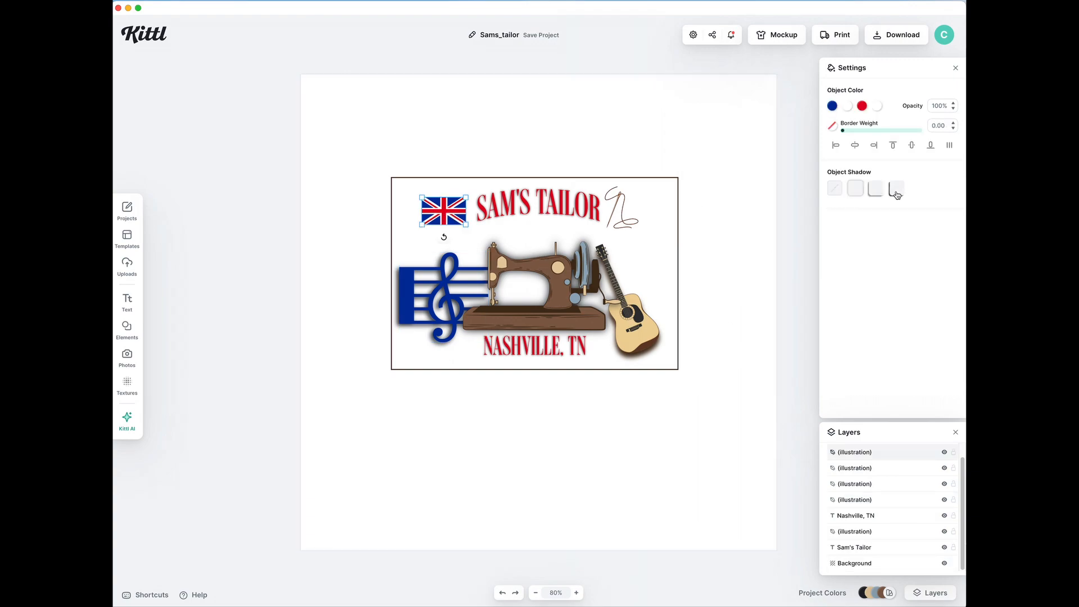
pyautogui.click(876, 191)
pyautogui.click(714, 240)
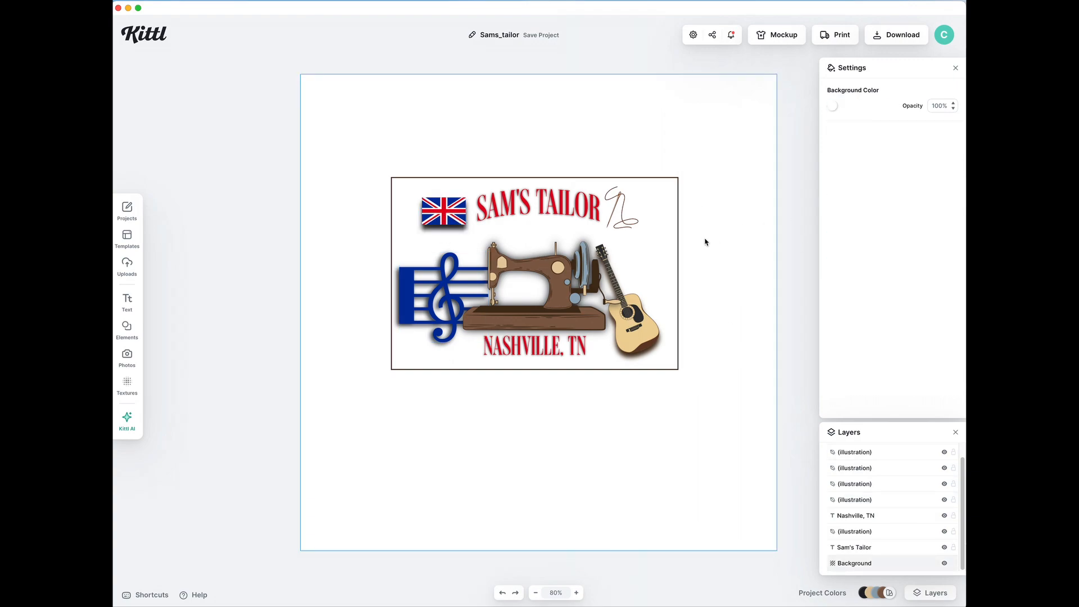
# Add the blurred offset shadow to the needle and thread beside the headline and set its offset to 5.
pyautogui.click(619, 219)
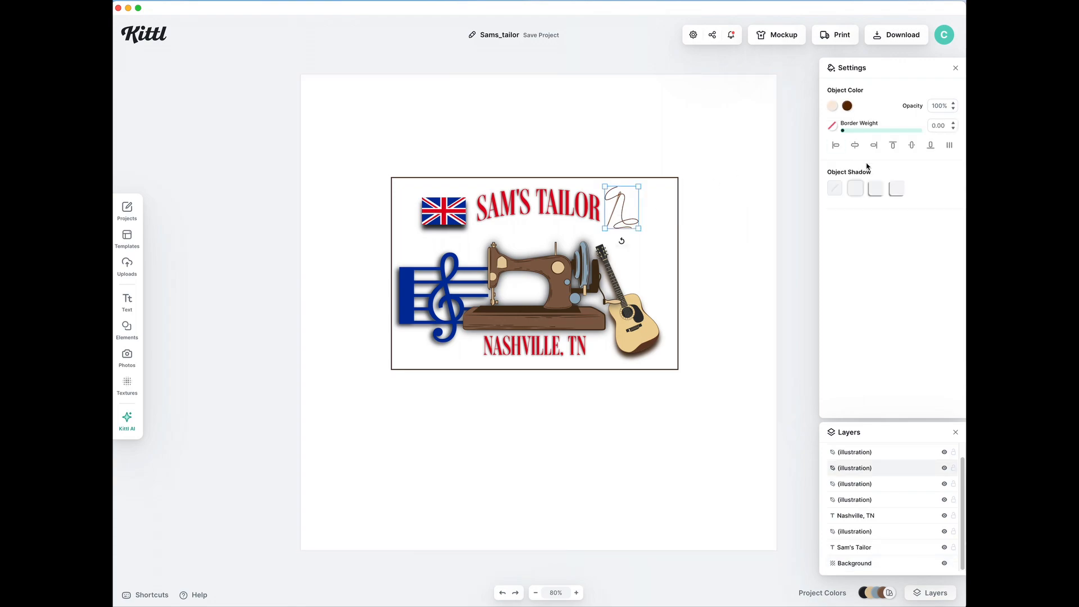
pyautogui.click(875, 189)
pyautogui.click(830, 213)
pyautogui.click(761, 285)
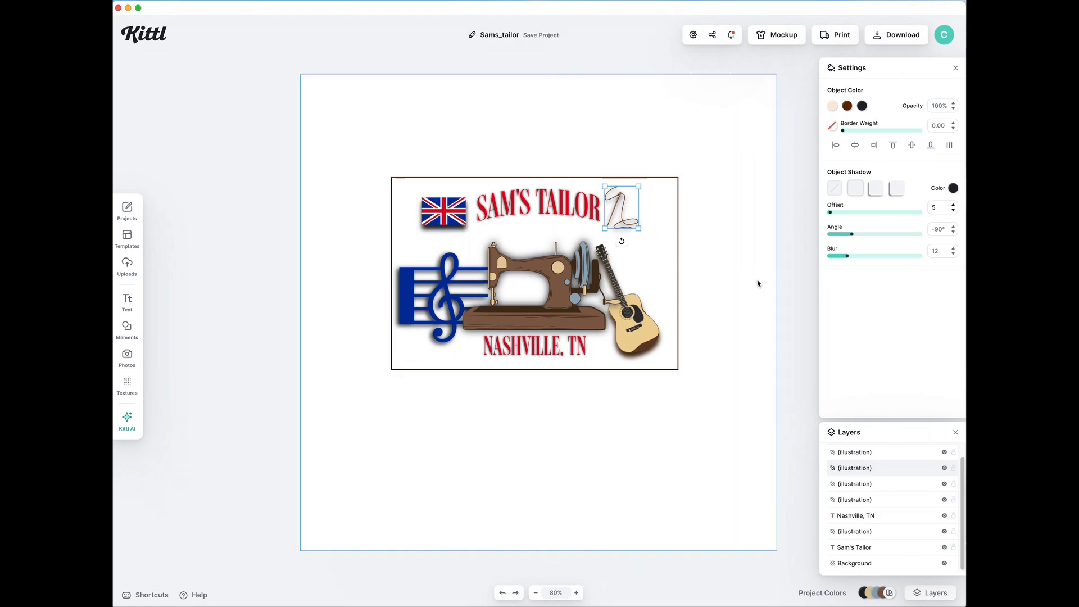
# Fill the rectangular frame with tan e5cca2 and reduce the fill's opacity to 39%.
pyautogui.click(678, 264)
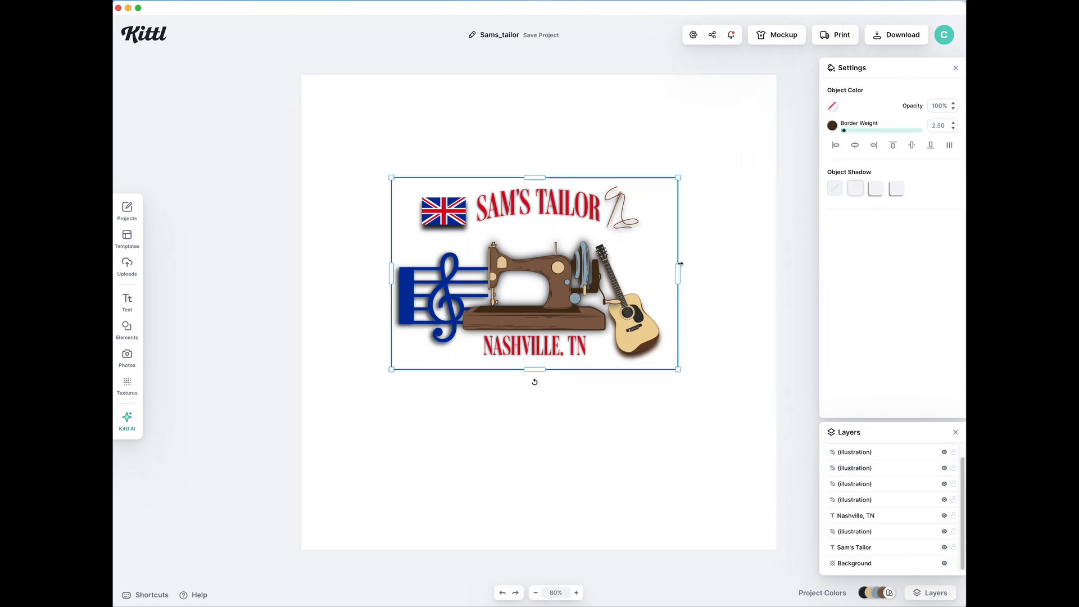
pyautogui.click(832, 106)
pyautogui.click(751, 307)
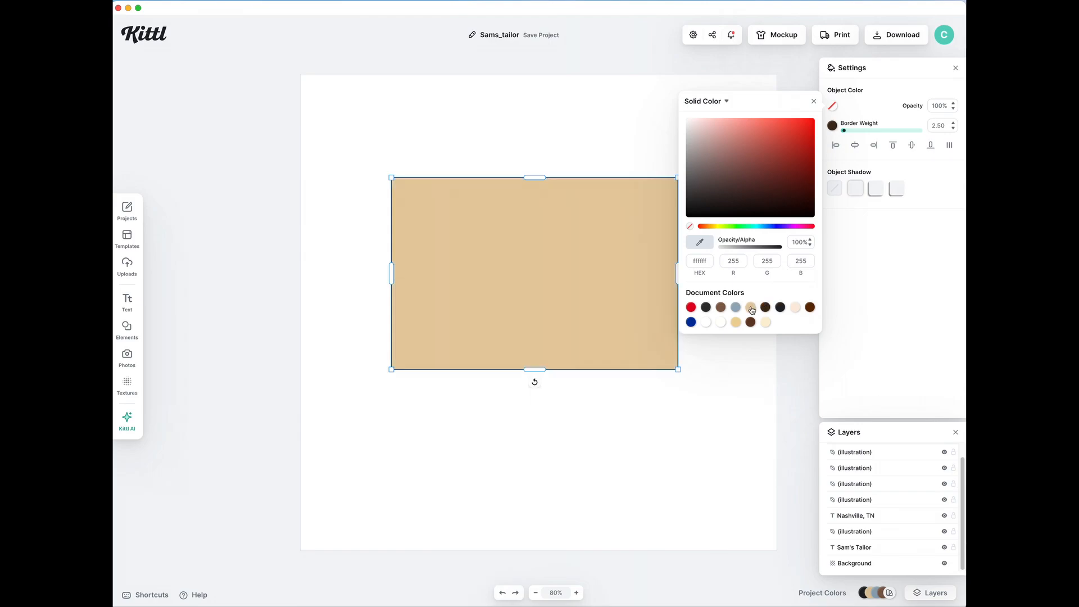
pyautogui.moveTo(780, 247); pyautogui.dragTo(744, 252)
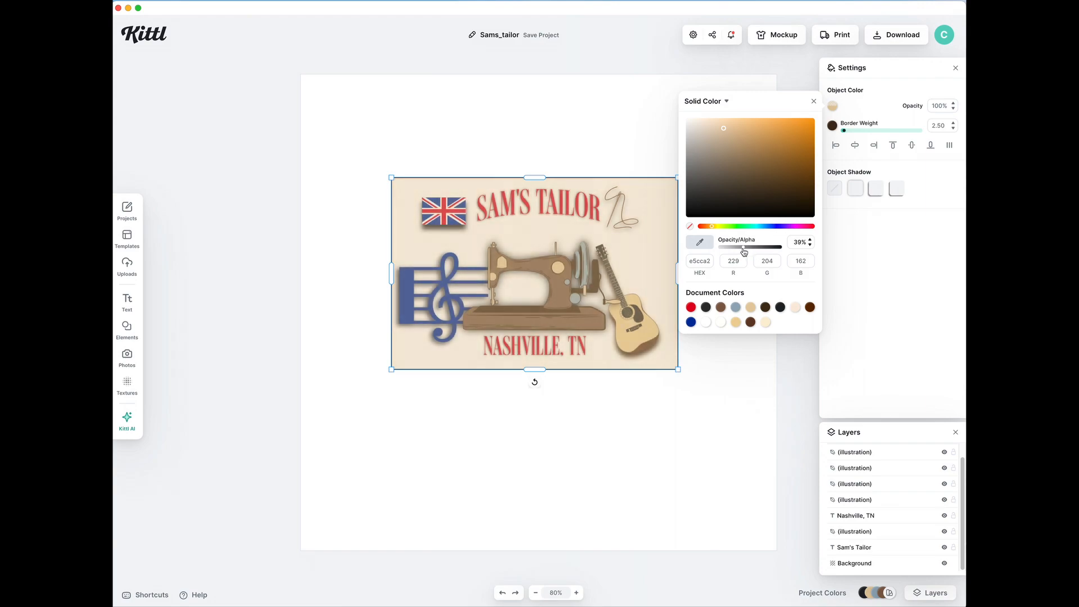
pyautogui.click(814, 101)
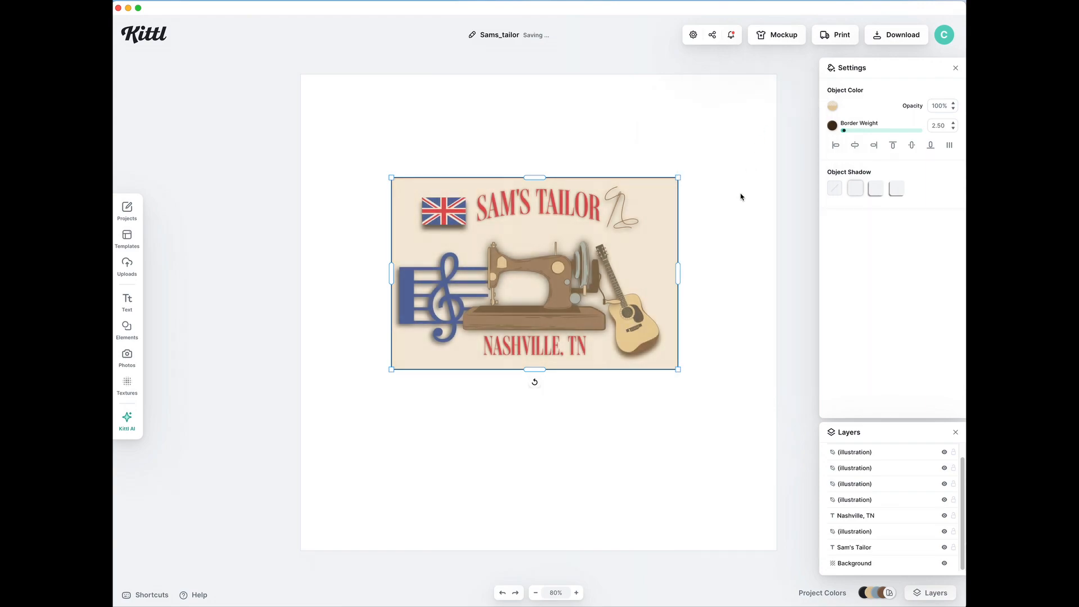
pyautogui.click(739, 200)
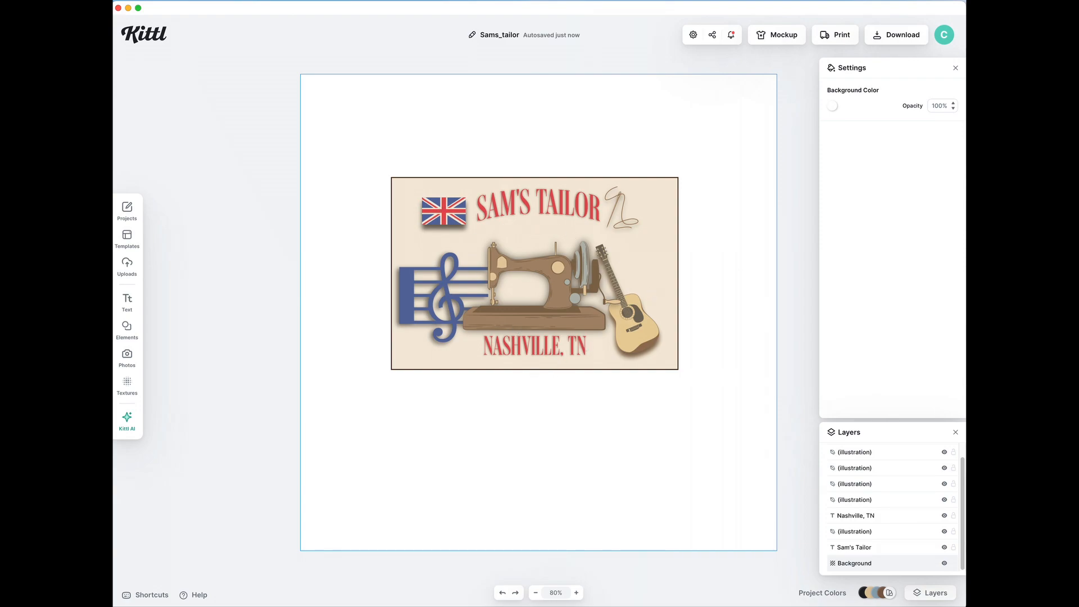
# Look at the earlier exported design in Test_Project.png, and review the current project's download size and file format options.
pyautogui.moveTo(967, 99); pyautogui.dragTo(522, 120)
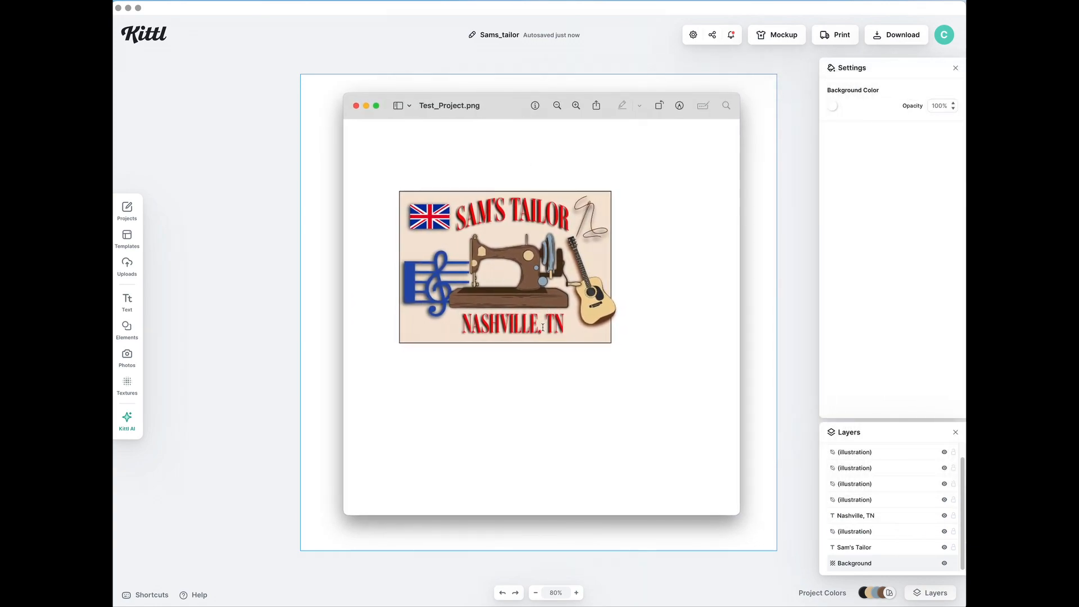
pyautogui.moveTo(738, 517); pyautogui.dragTo(762, 535)
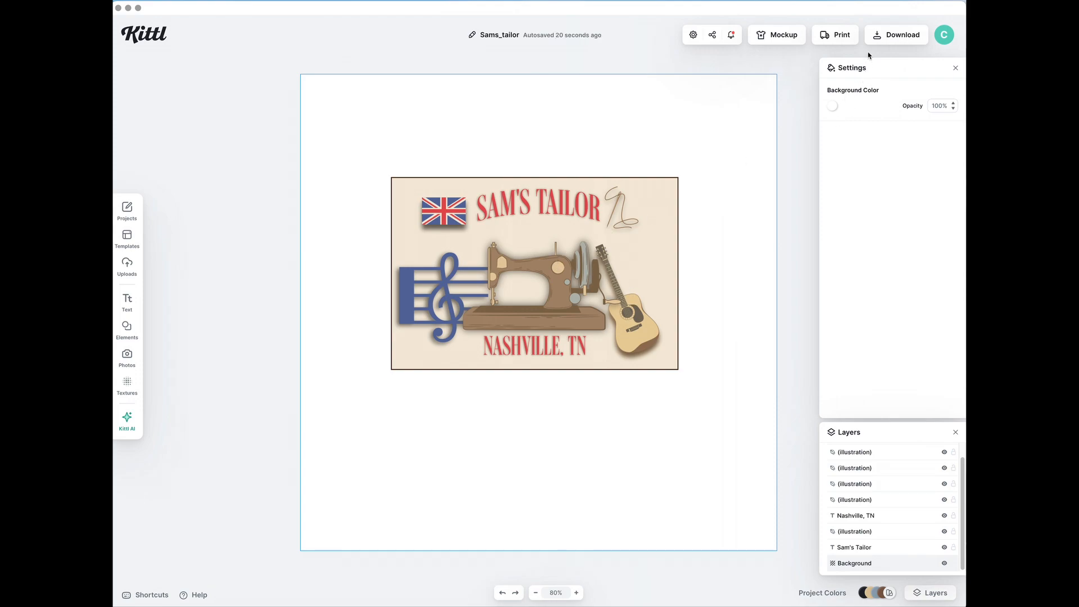
pyautogui.click(896, 37)
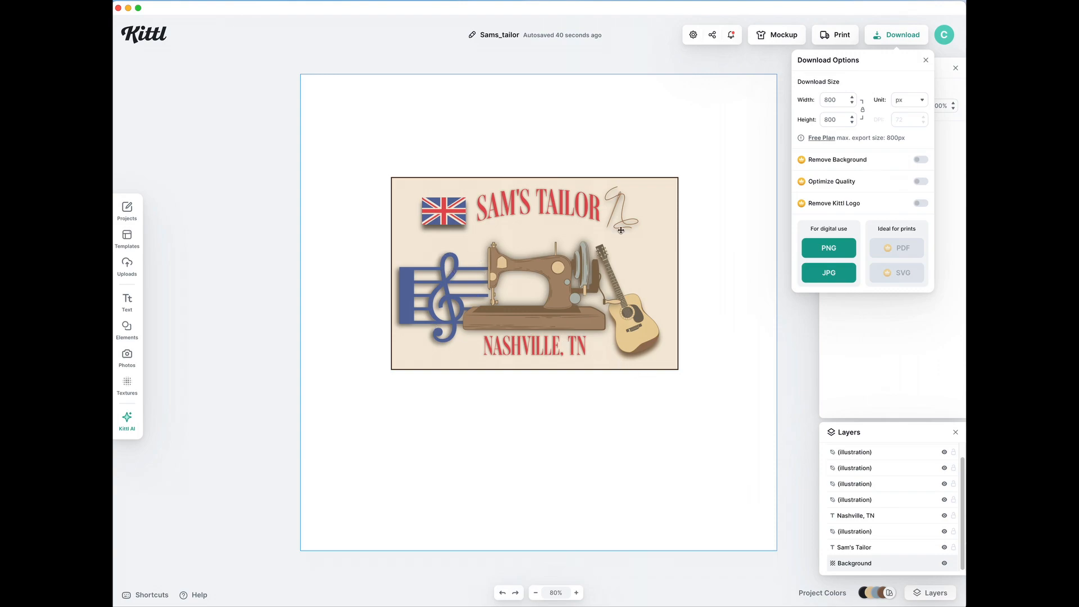
pyautogui.click(926, 60)
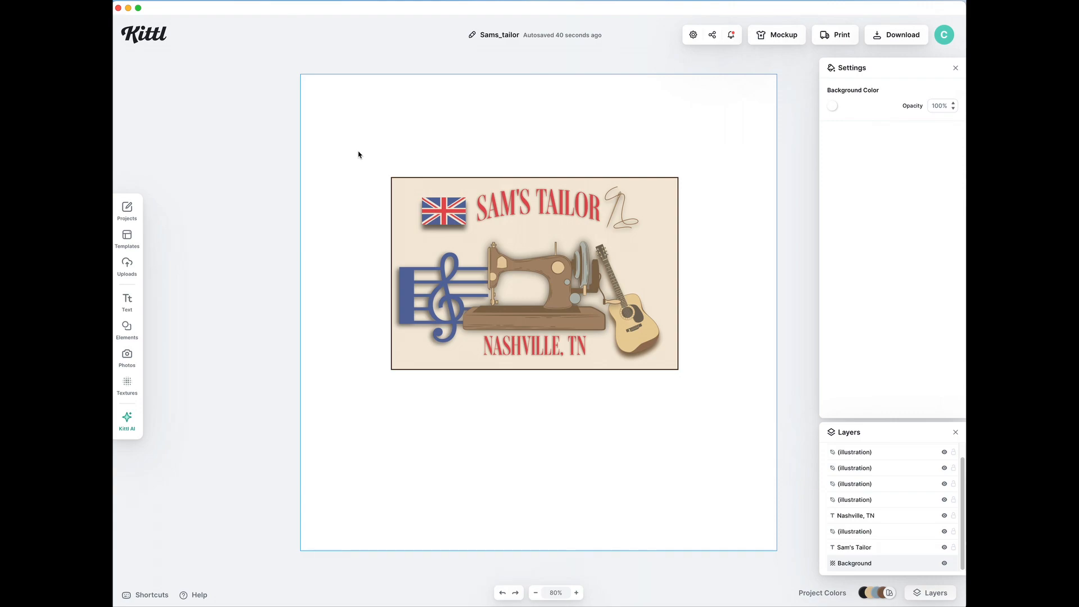
# Select the whole framed logo, enlarge it proportionally and reposition it in the upper part of the canvas.
pyautogui.moveTo(349, 164); pyautogui.dragTo(760, 452)
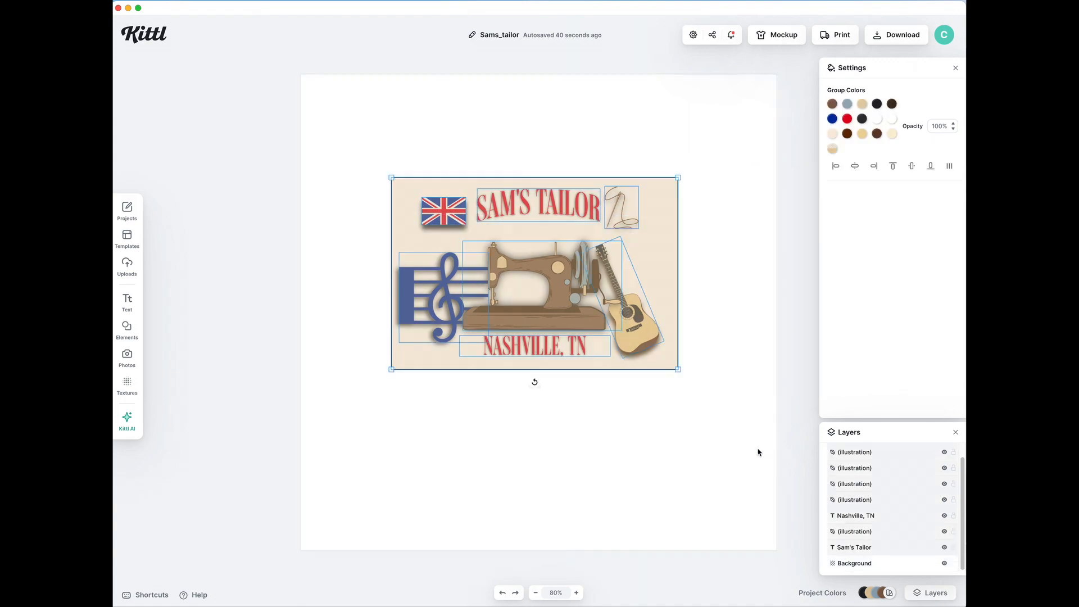
pyautogui.moveTo(391, 178); pyautogui.dragTo(312, 124)
pyautogui.moveTo(436, 164); pyautogui.dragTo(491, 163)
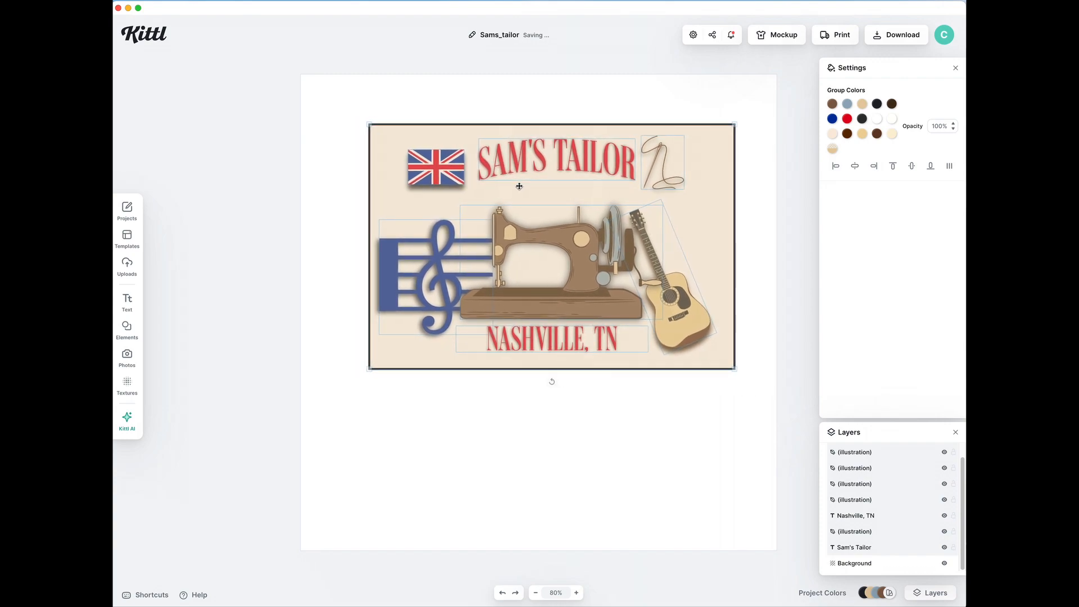
pyautogui.click(529, 440)
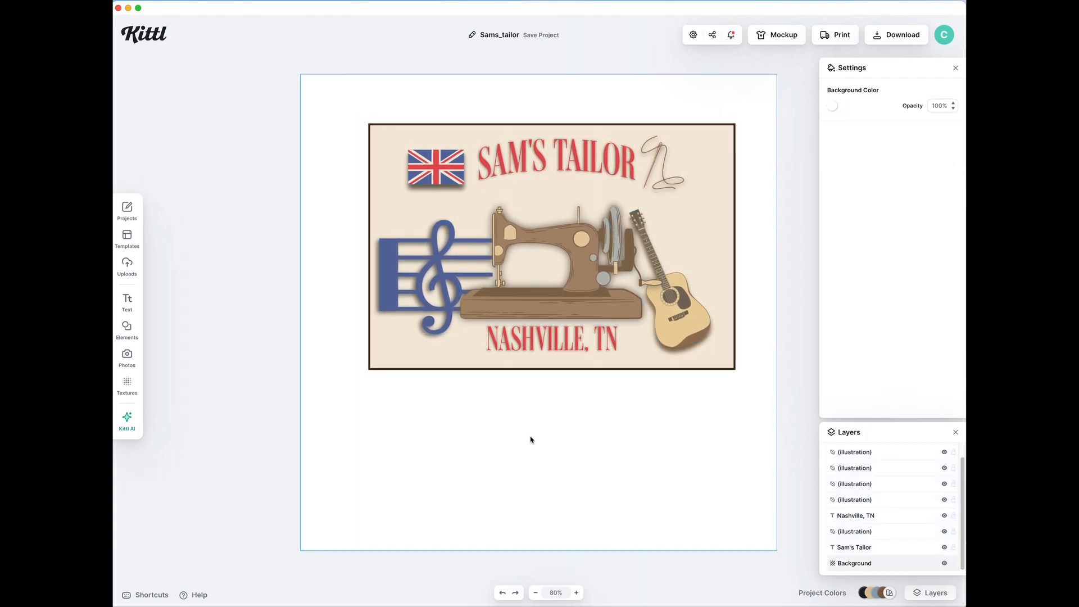